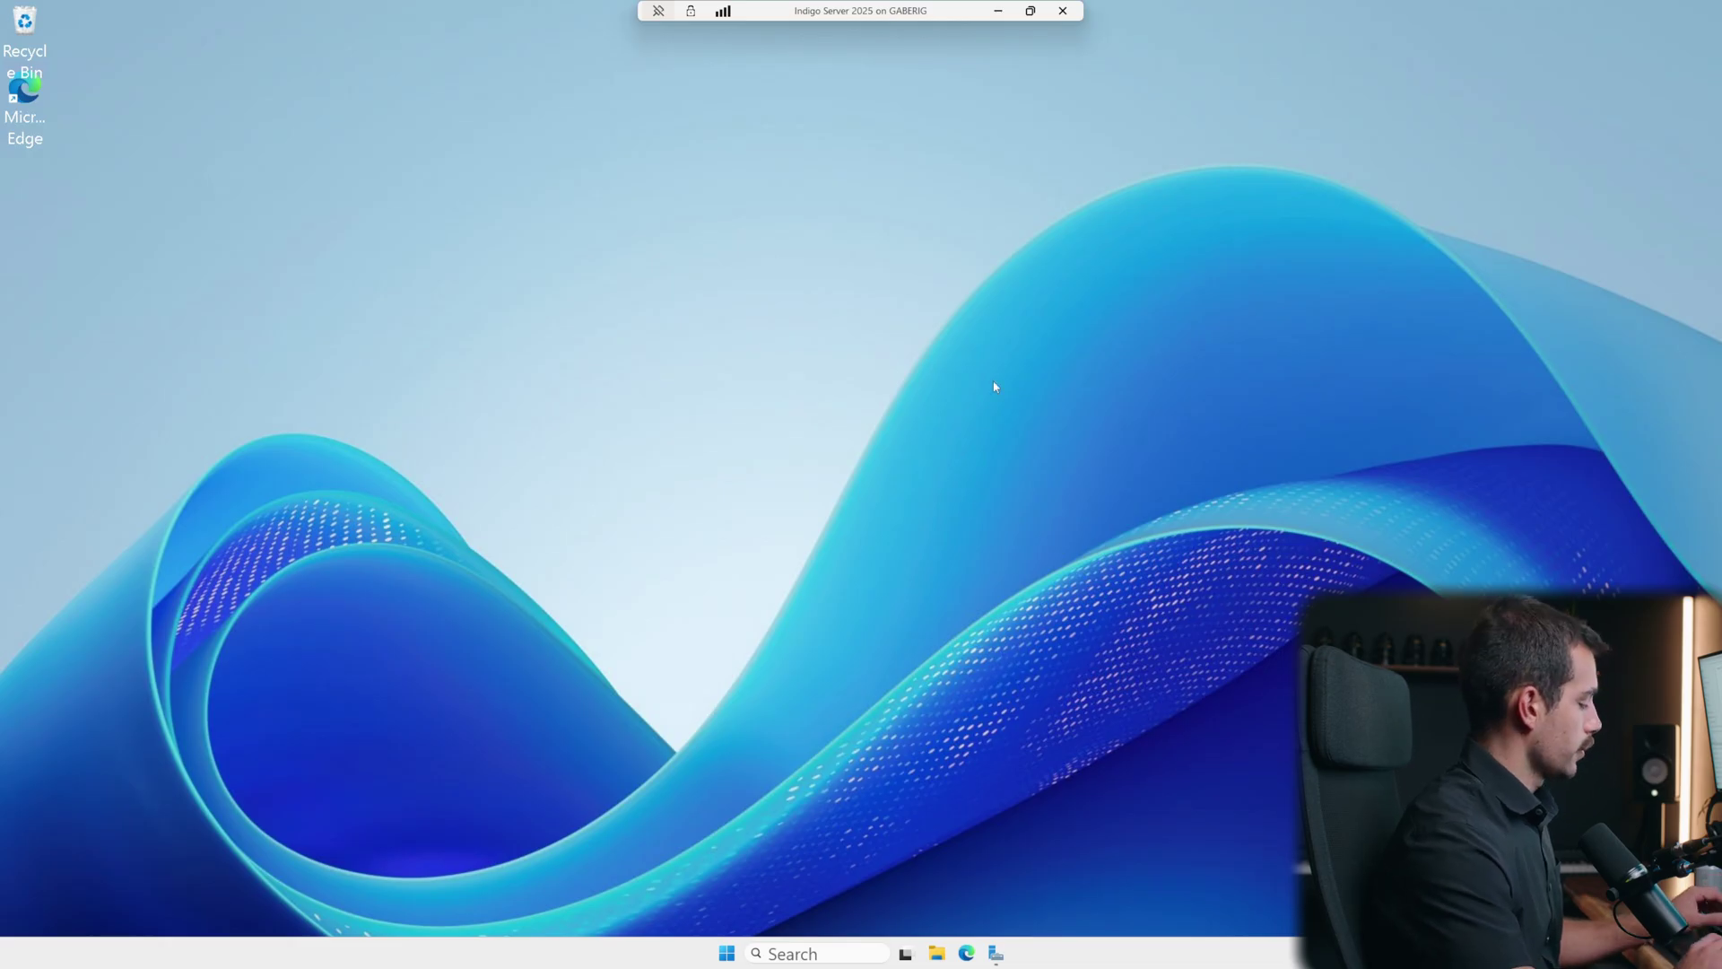
# Step: Open the Windows Run dialog with Win+R
pyautogui.press('super+r')
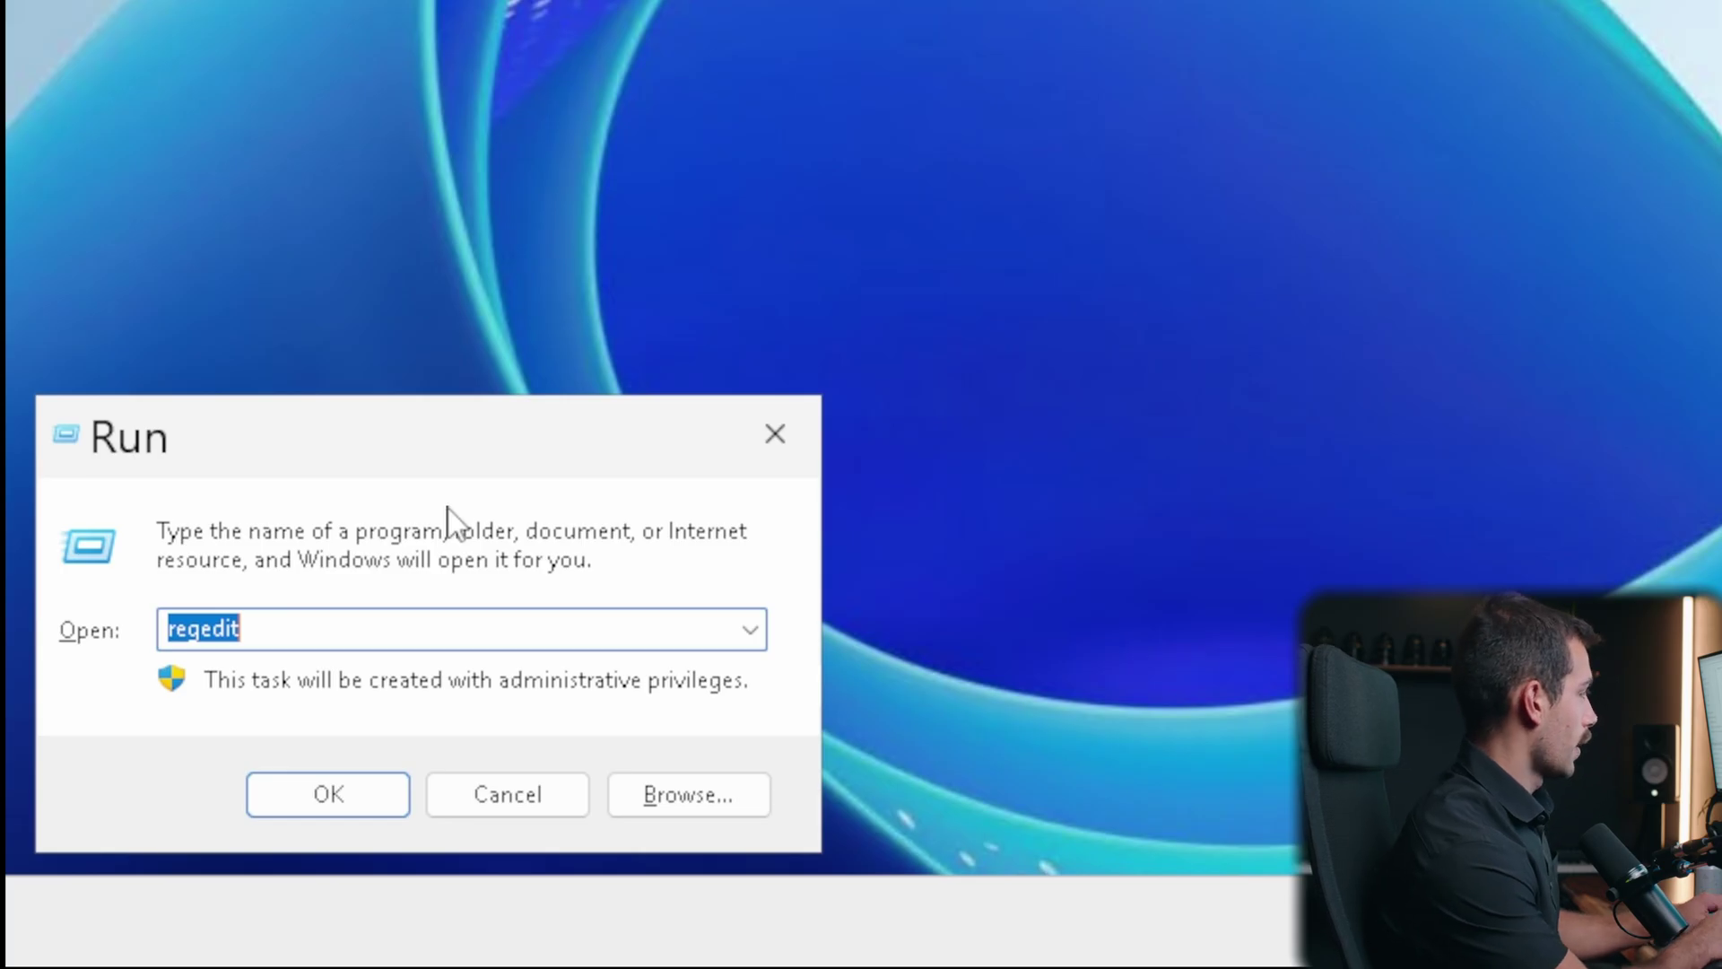
# Step: Replace regedit with taskschd.msc and run it to launch Task Scheduler
pyautogui.write('tasks')
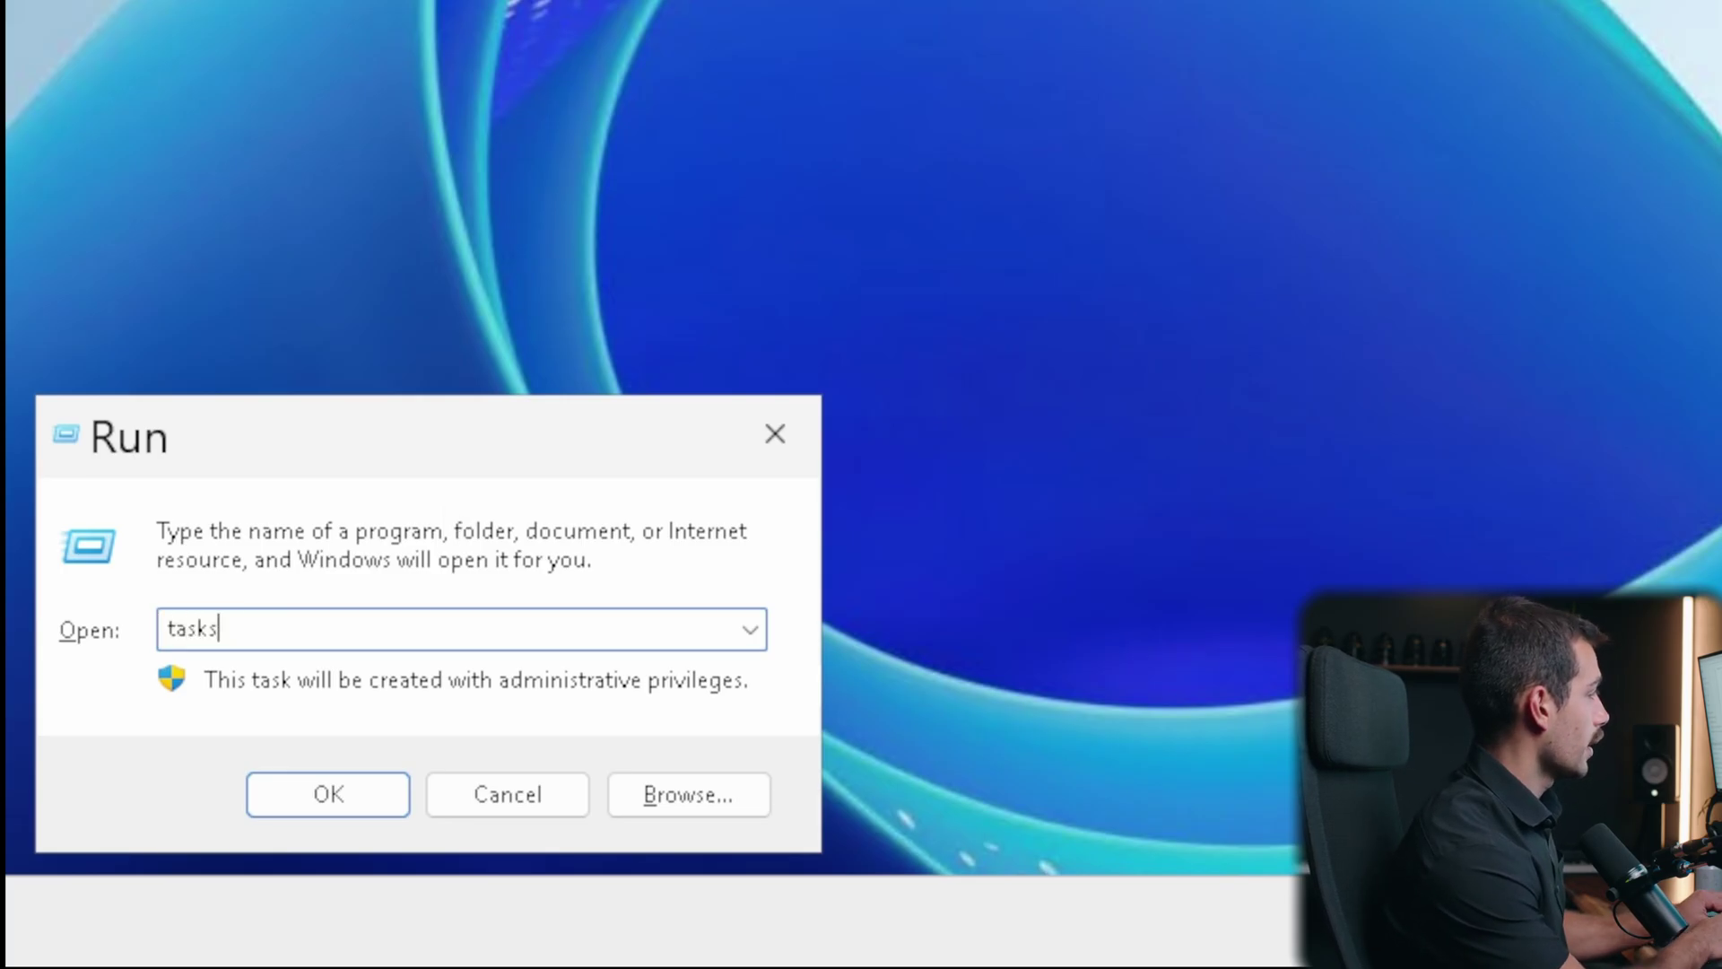
pyautogui.write('chd.m')
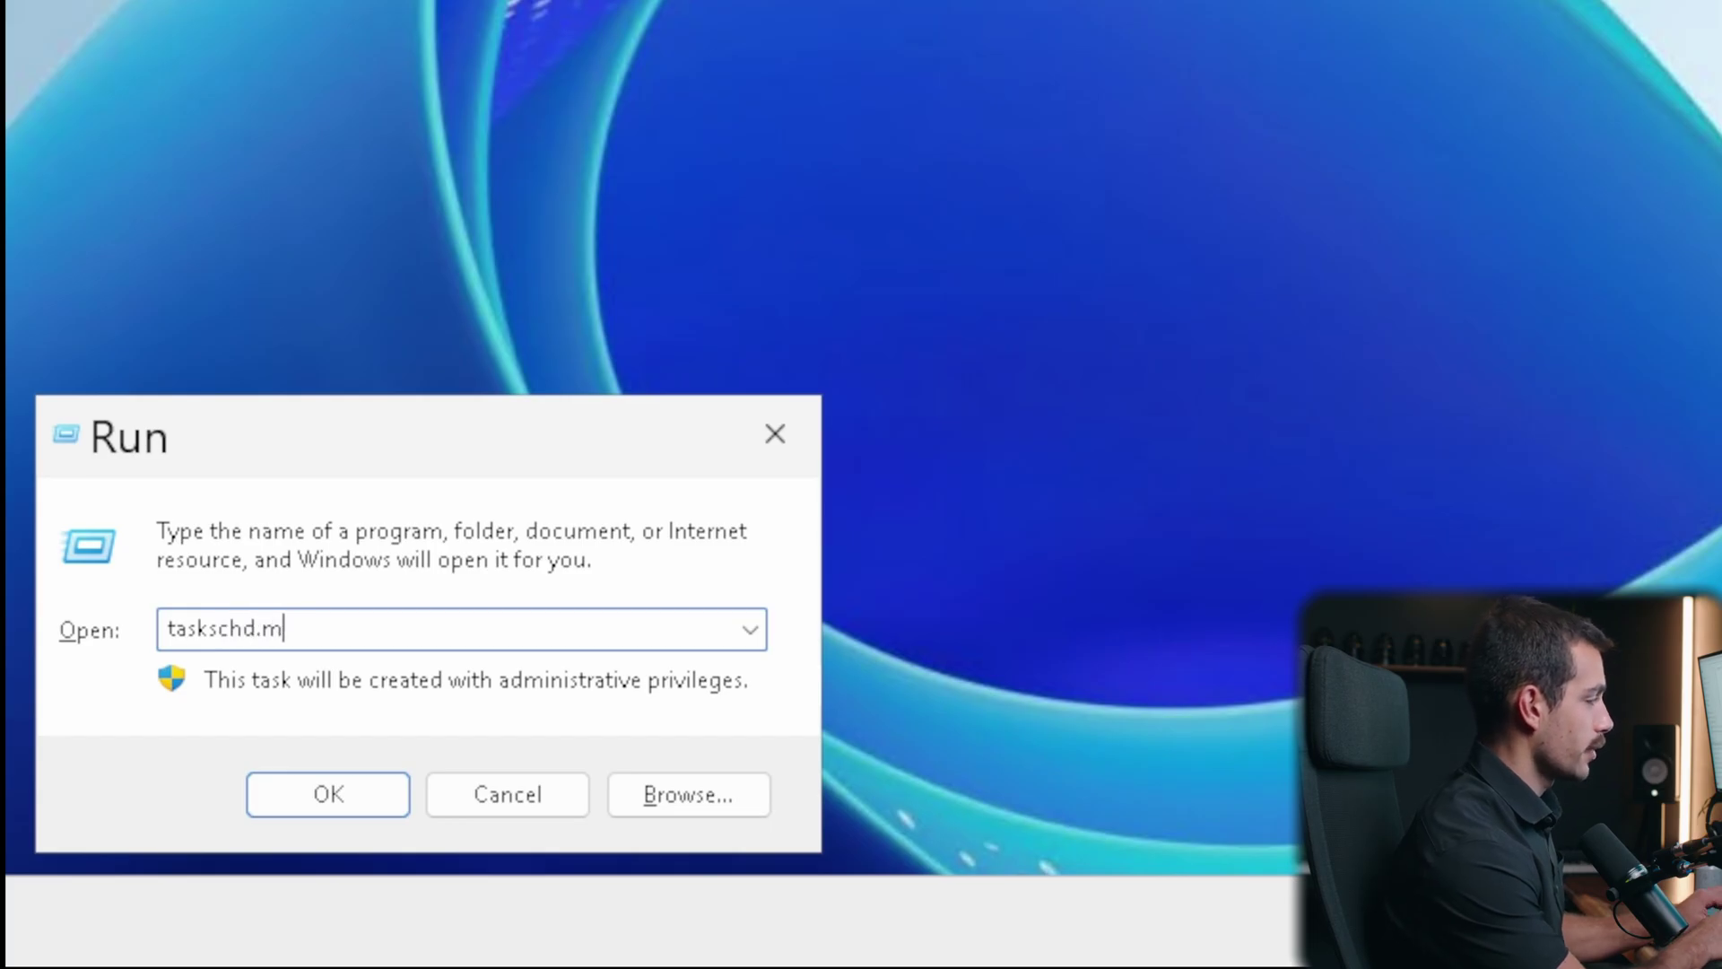
pyautogui.write('sc')
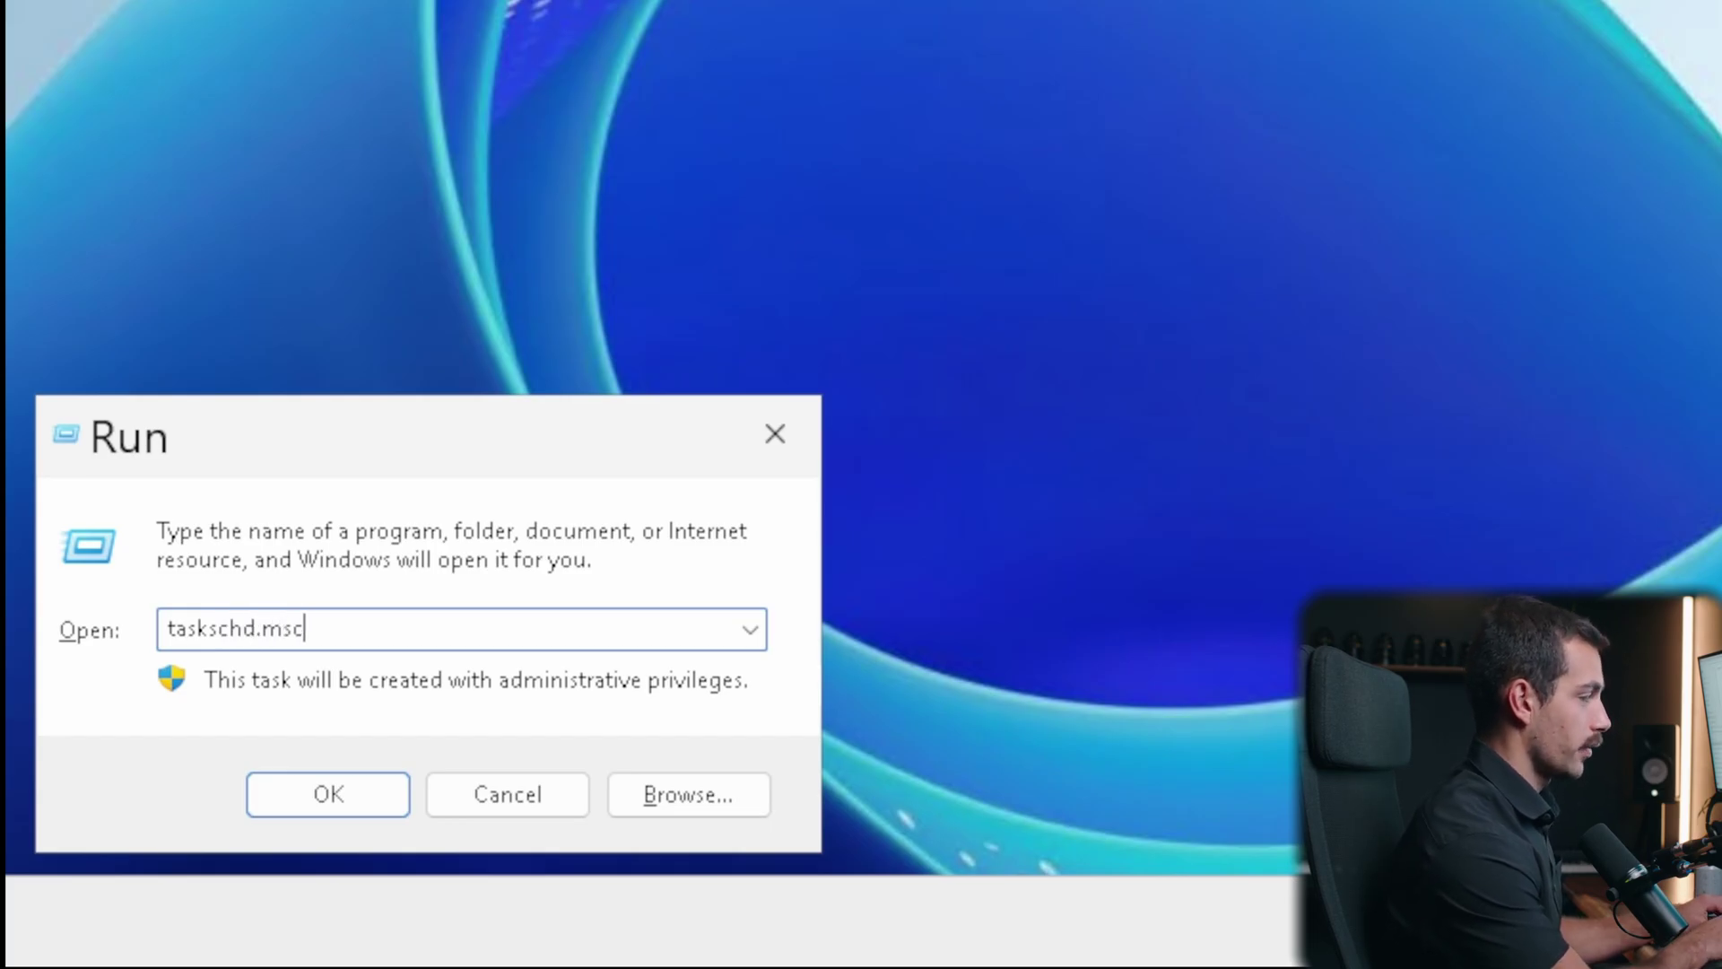
pyautogui.press('Return')
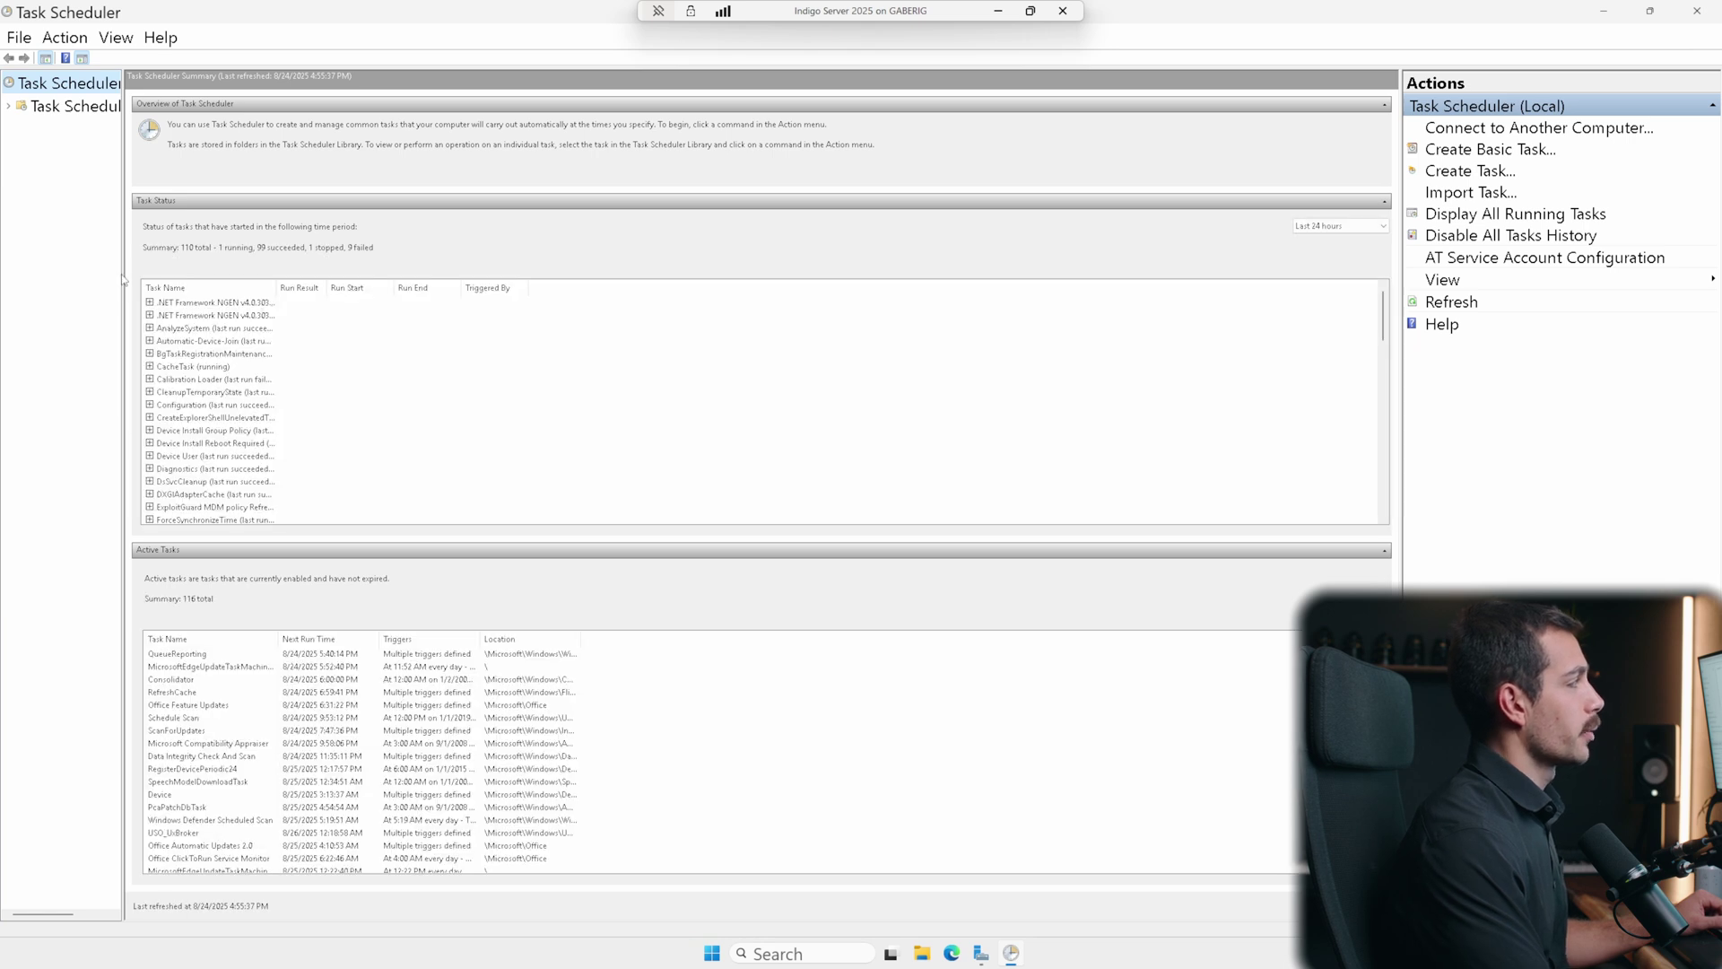
# Step: Widen the folder tree, browse the Task Scheduler Library, then start the Create Basic Task wizard
pyautogui.moveTo(123, 279); pyautogui.dragTo(317, 287)
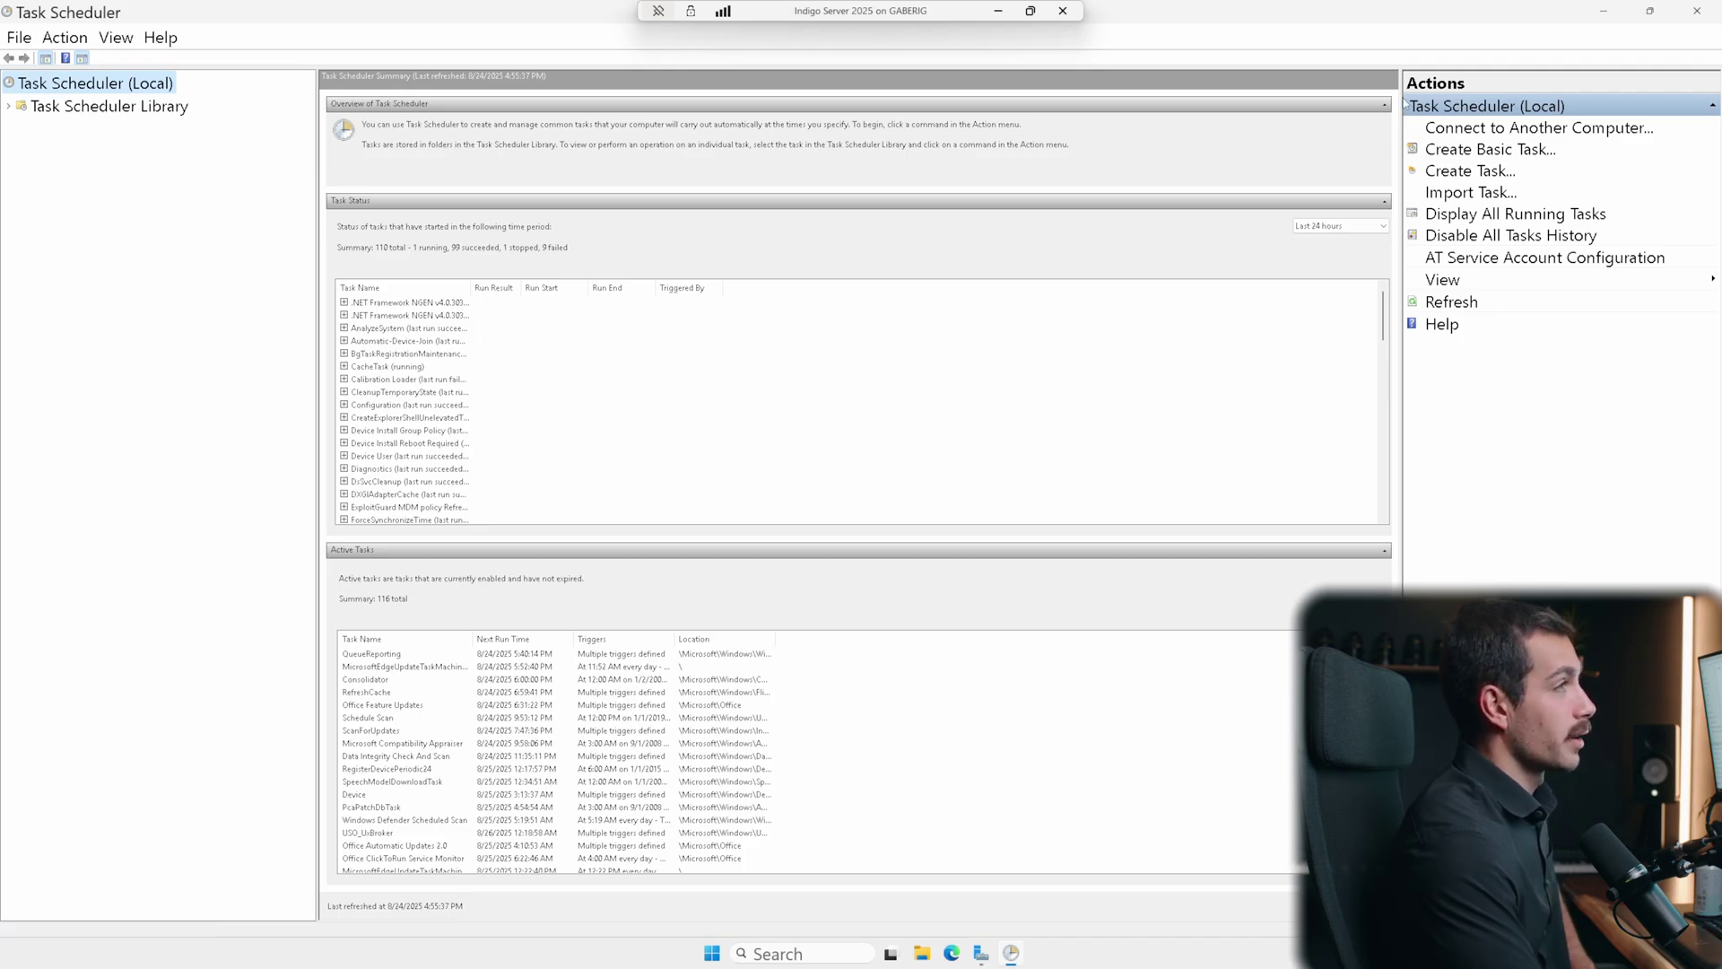
pyautogui.click(8, 108)
pyautogui.click(21, 129)
pyautogui.click(83, 106)
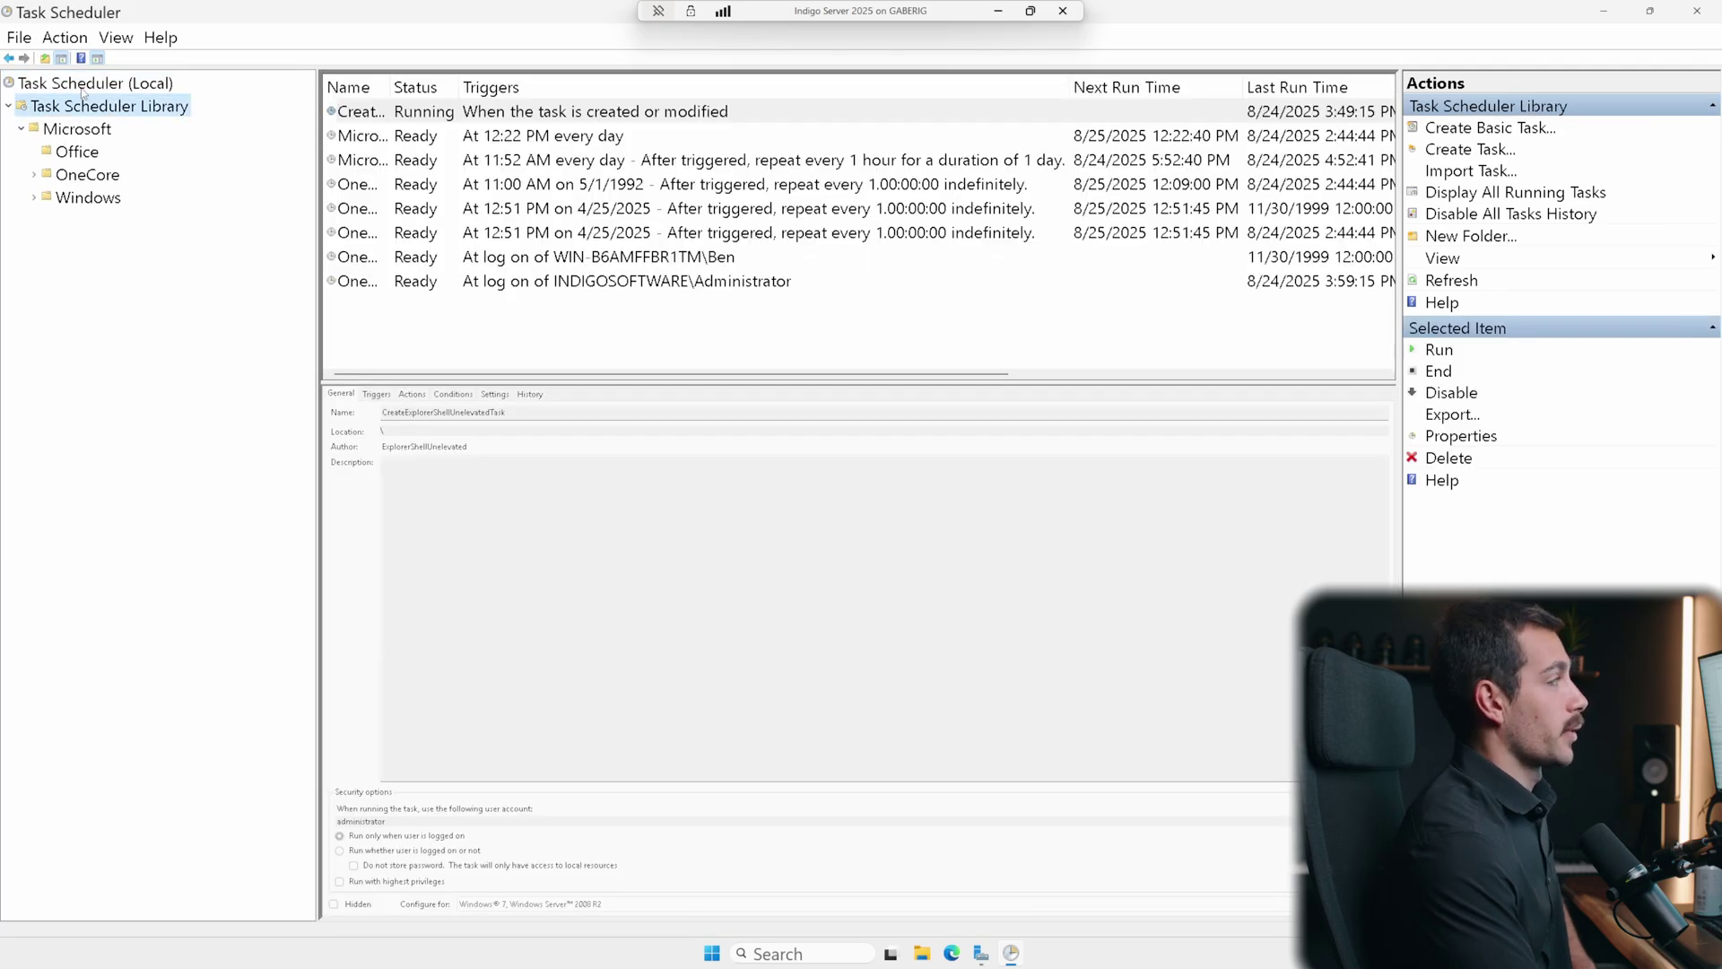
pyautogui.click(83, 85)
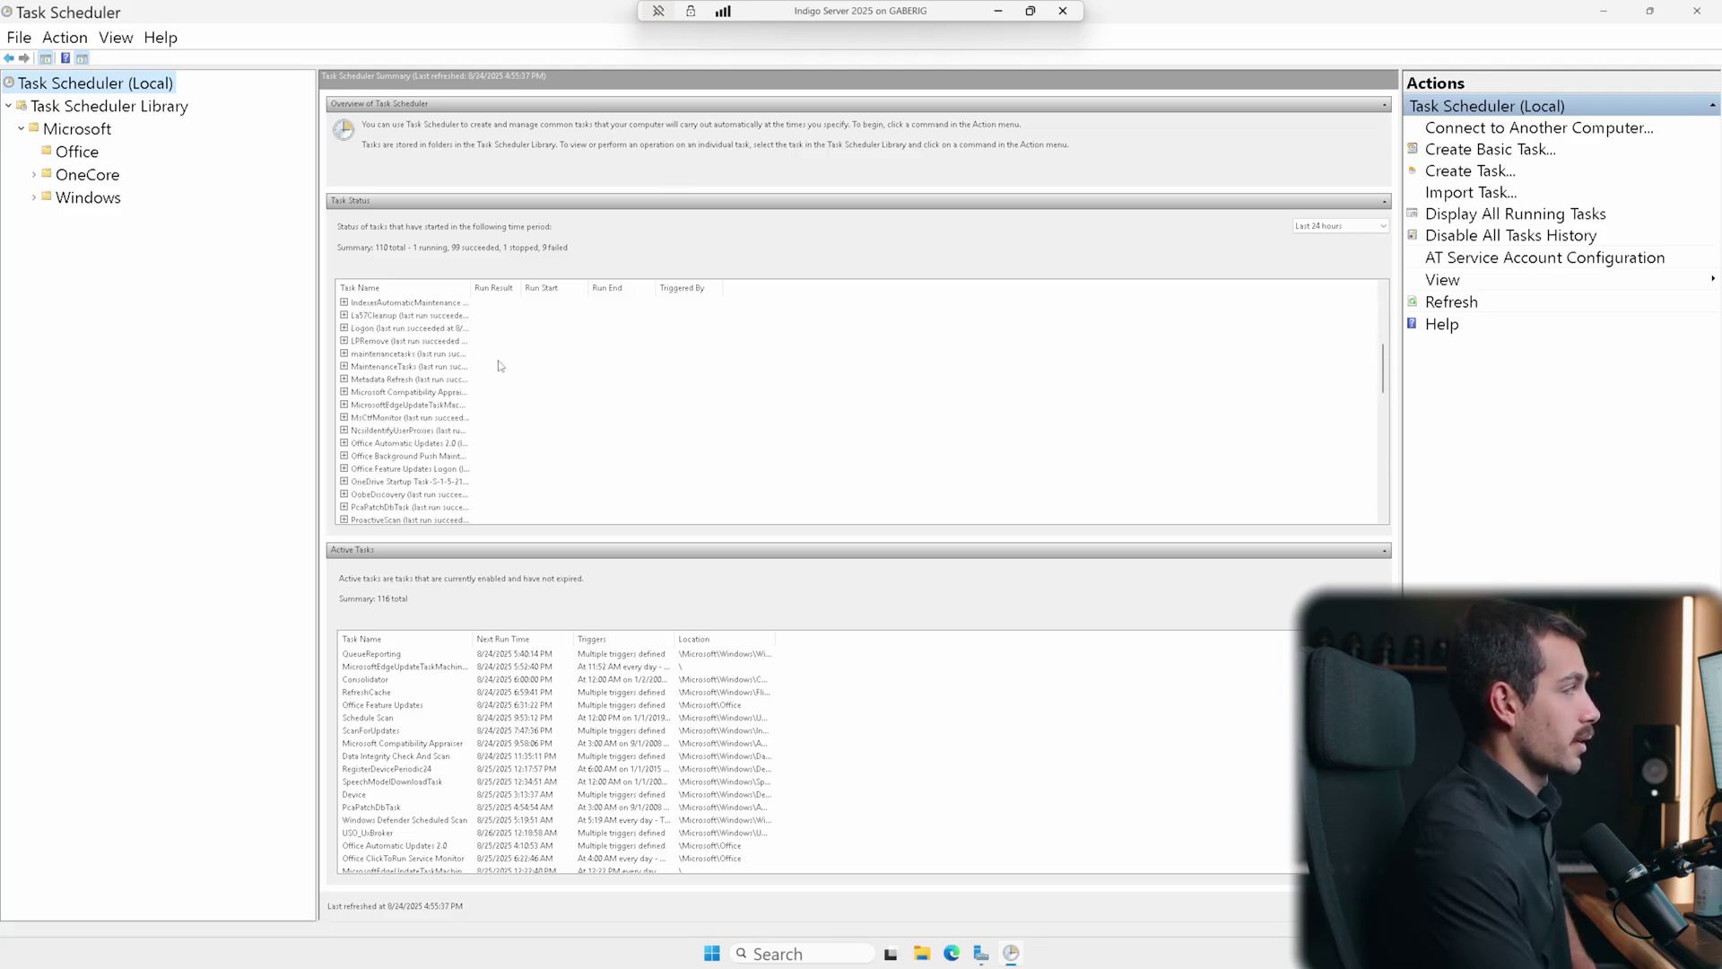
pyautogui.click(1525, 150)
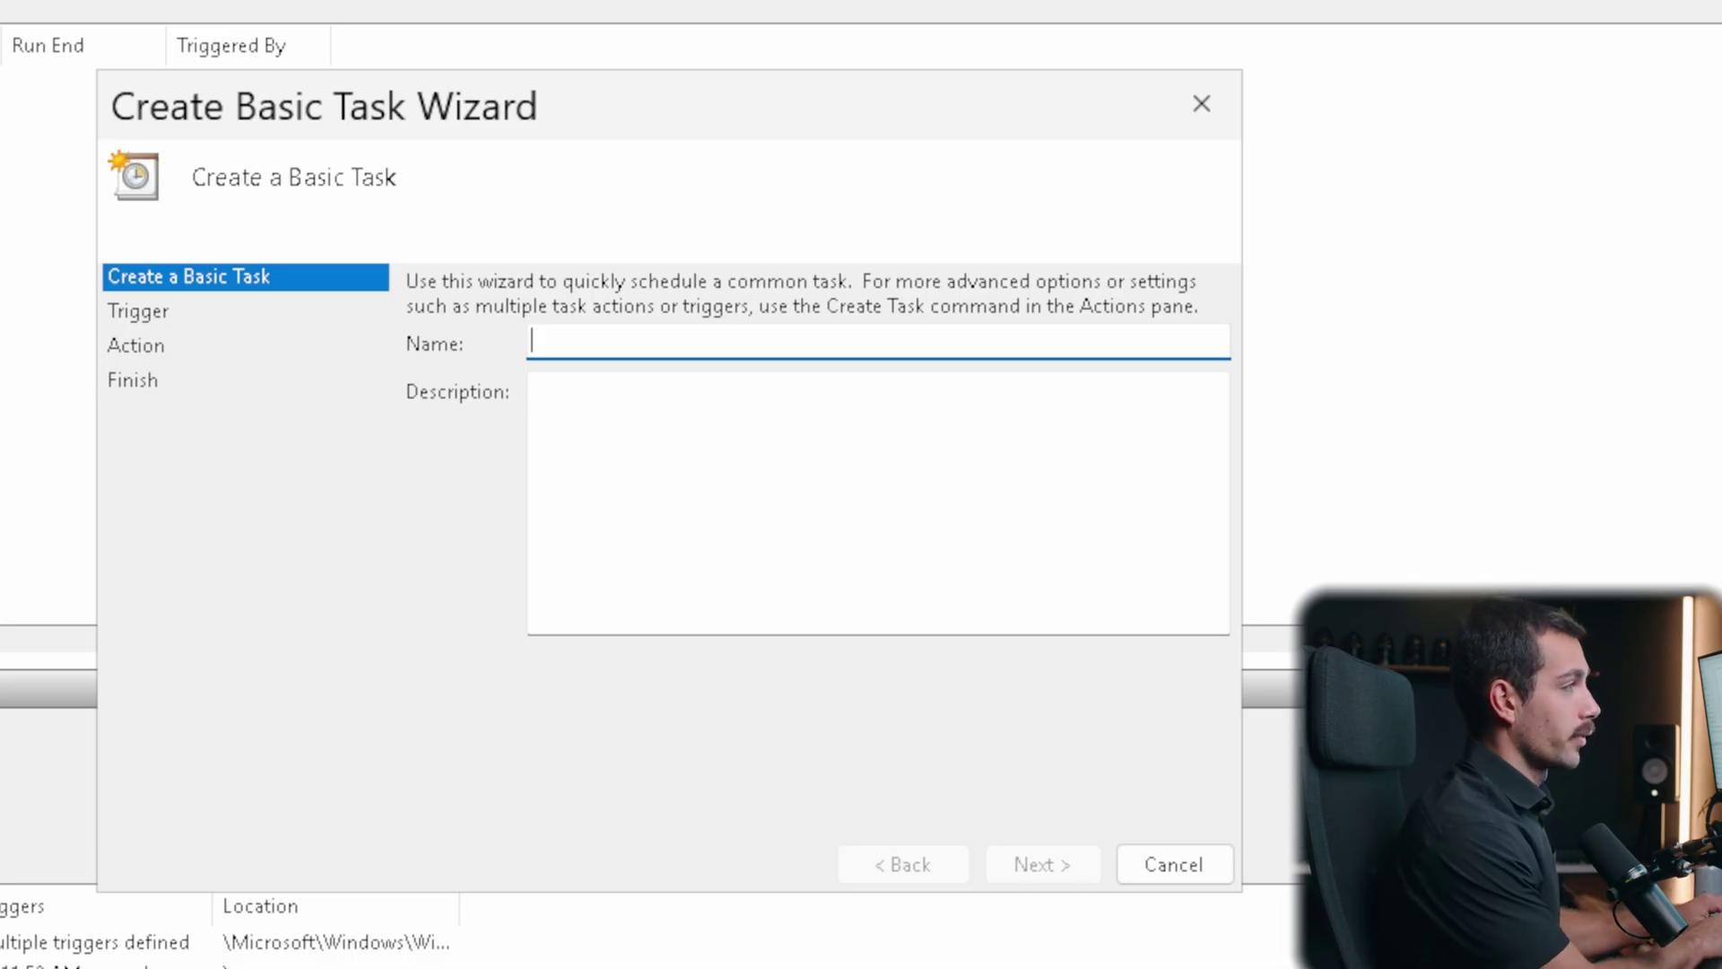
# Step: Name the task 'Daily Backup Script' and keep the Daily trigger
pyautogui.write('Daily Back')
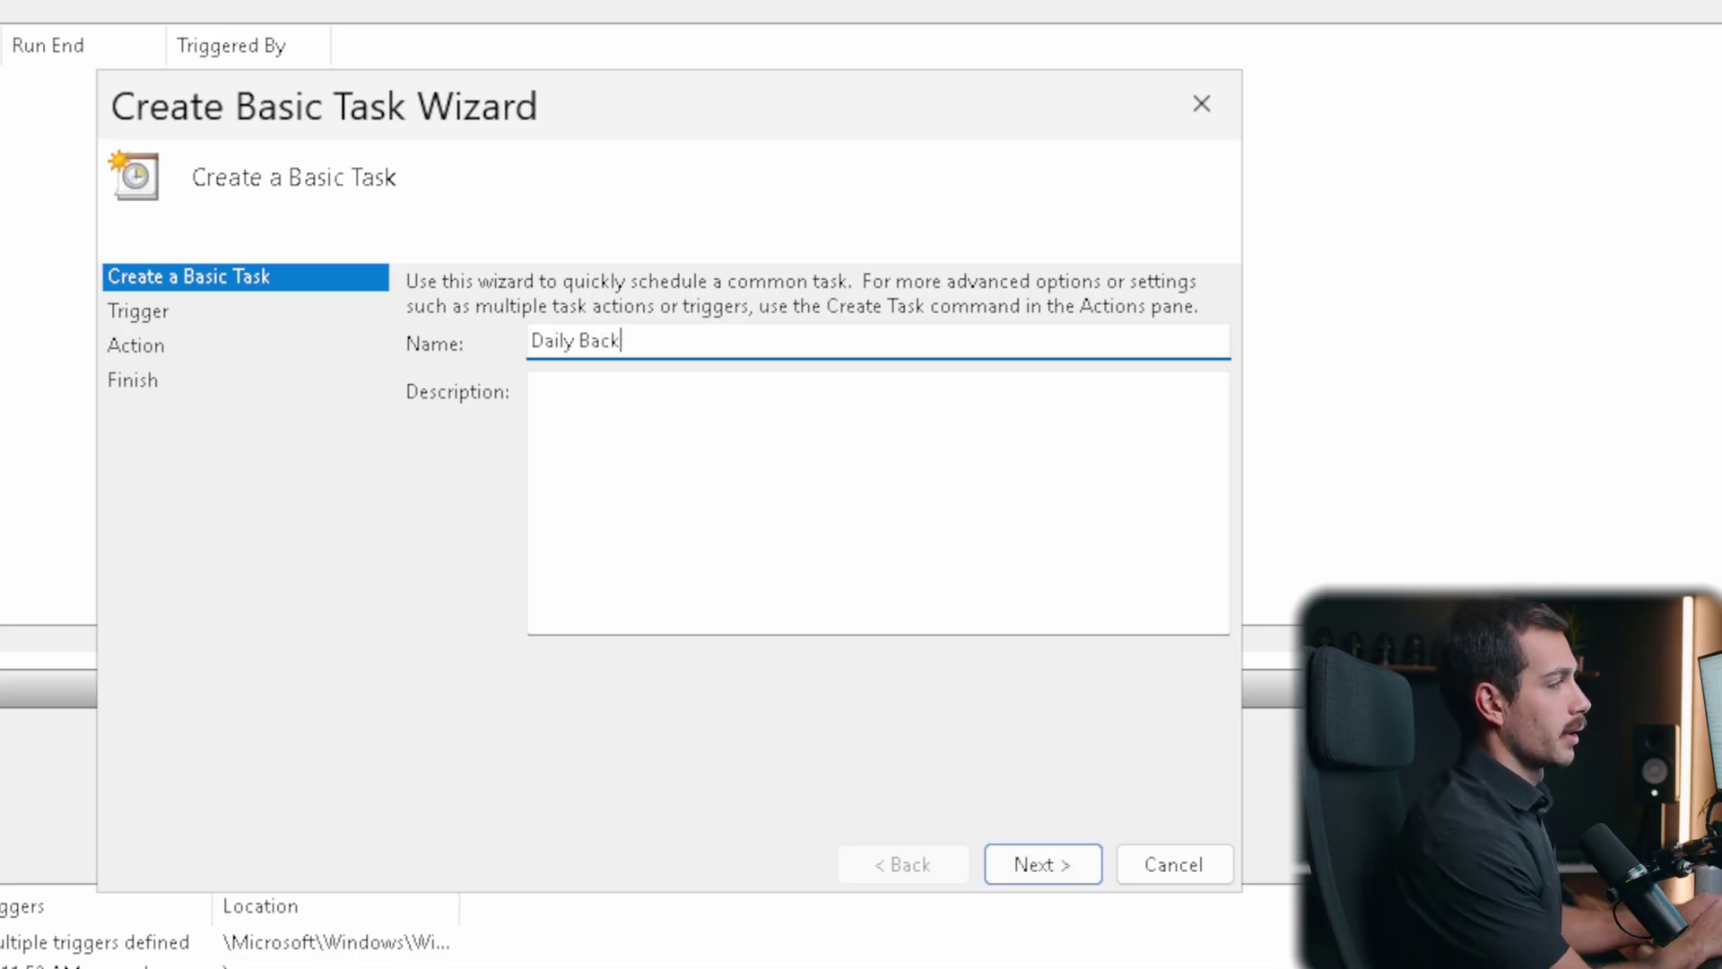
pyautogui.write('up Script')
pyautogui.press('Return')
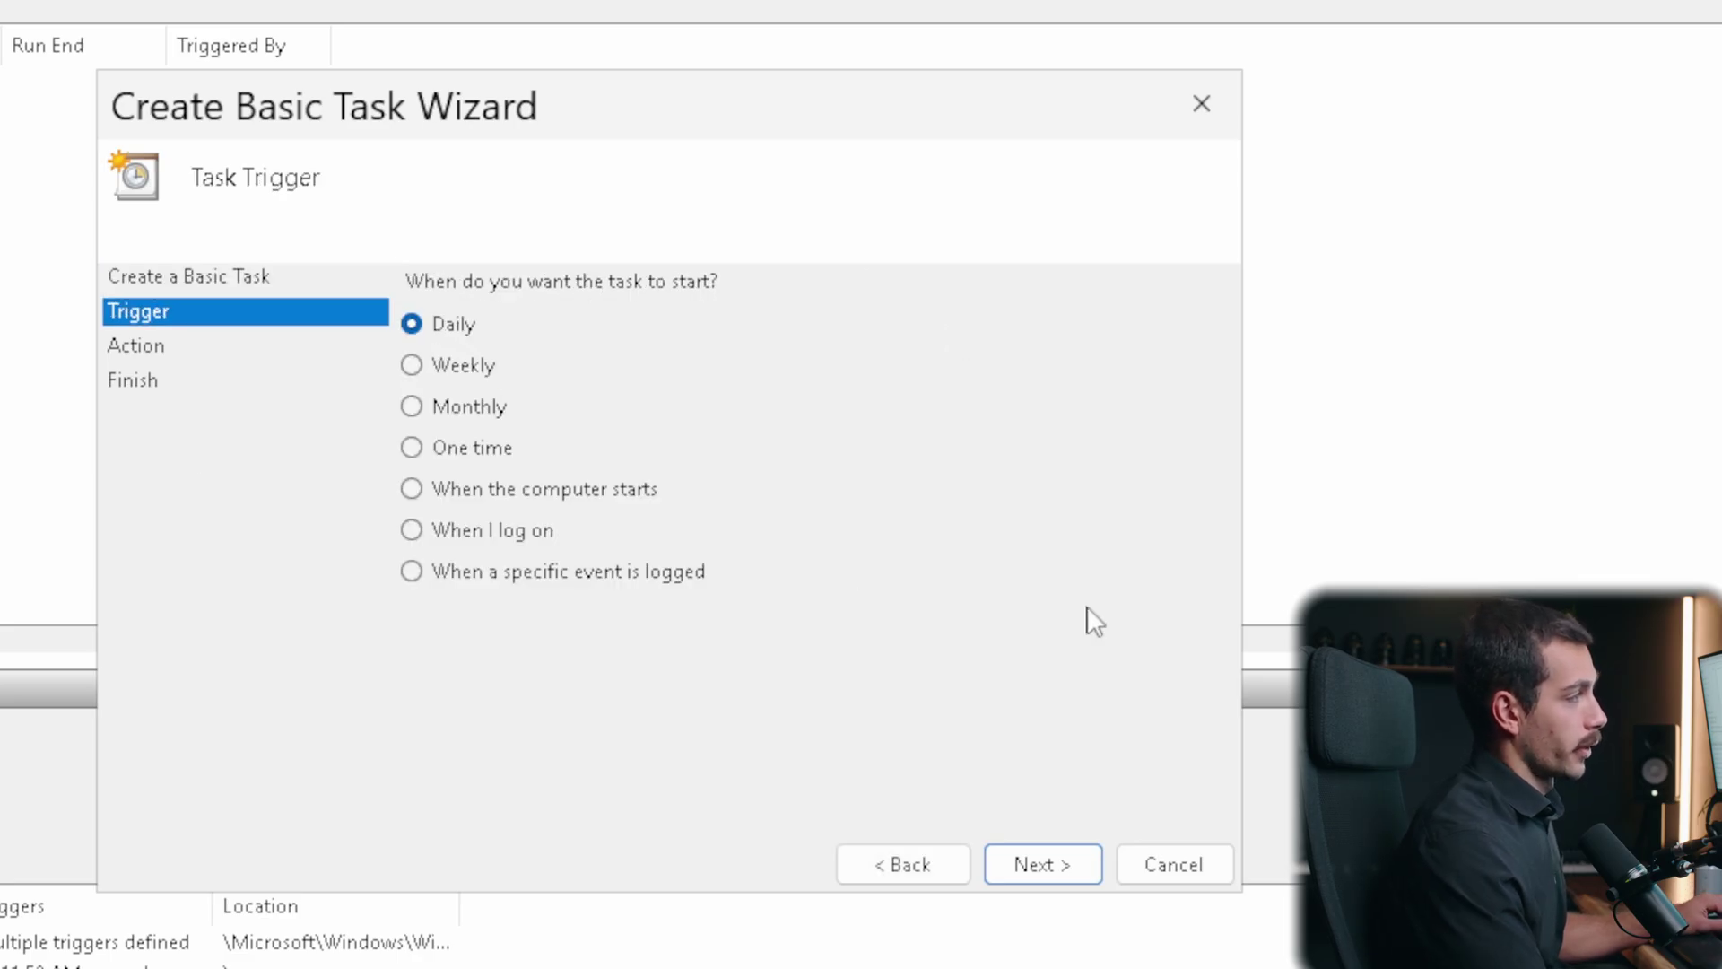
pyautogui.click(1041, 871)
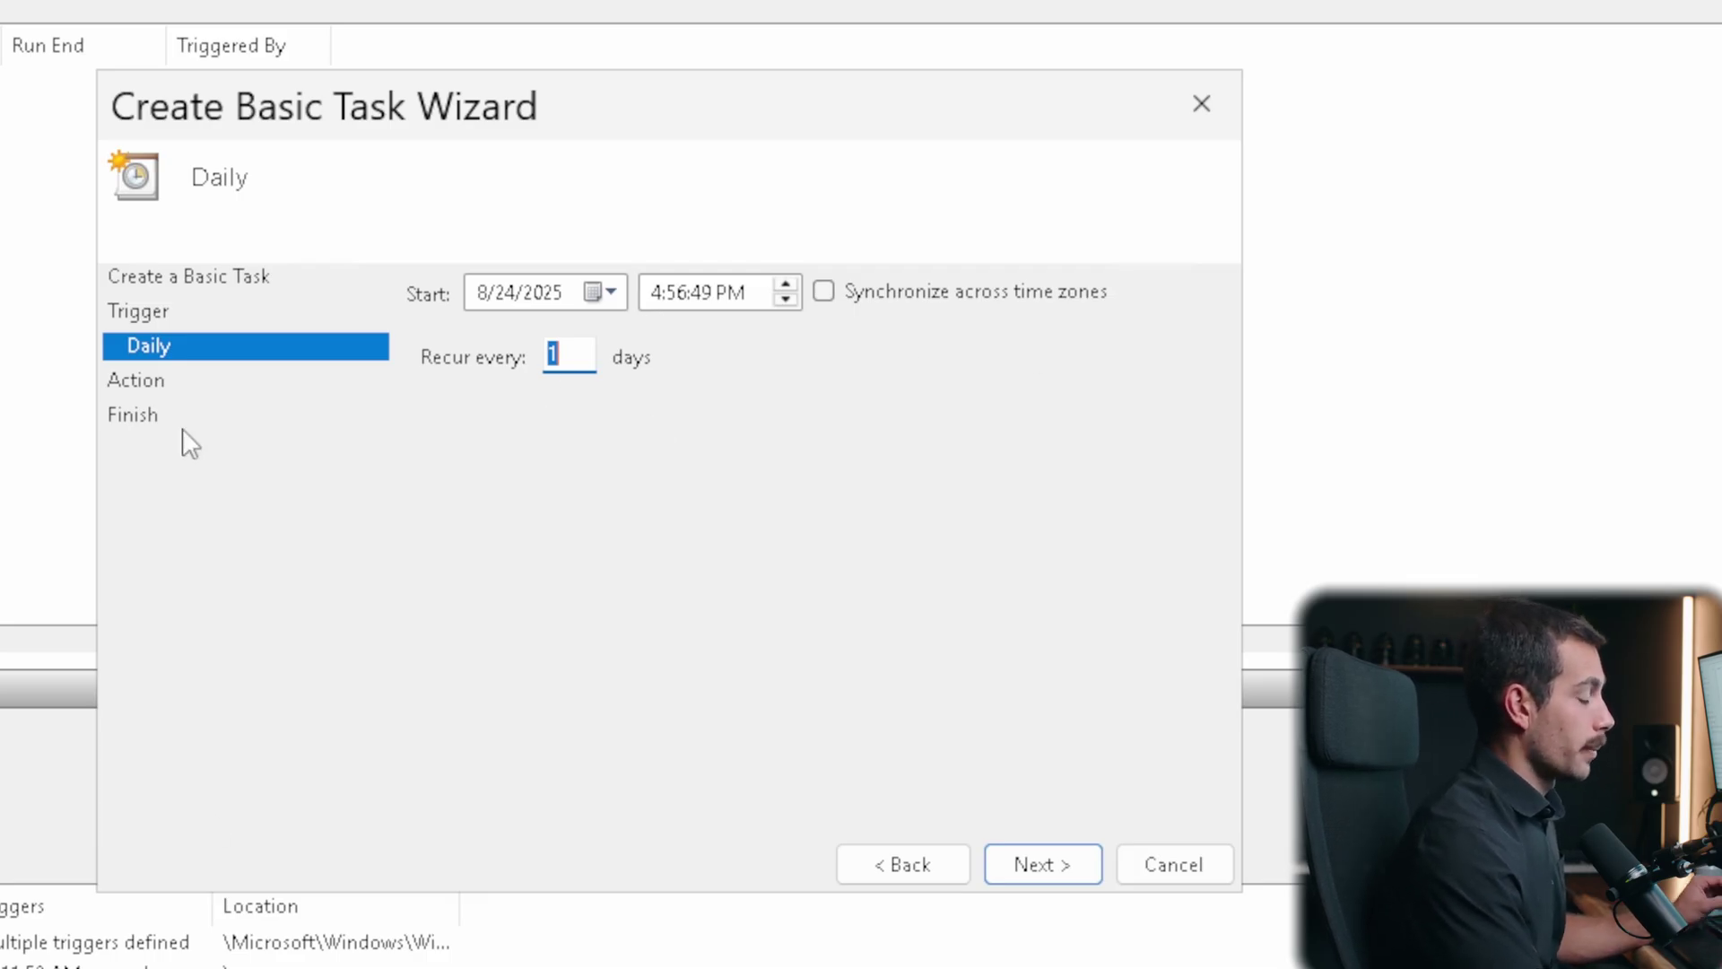
# Step: Continue past the schedule and Start a Program steps, then close the wizard without finishing
pyautogui.click(1030, 859)
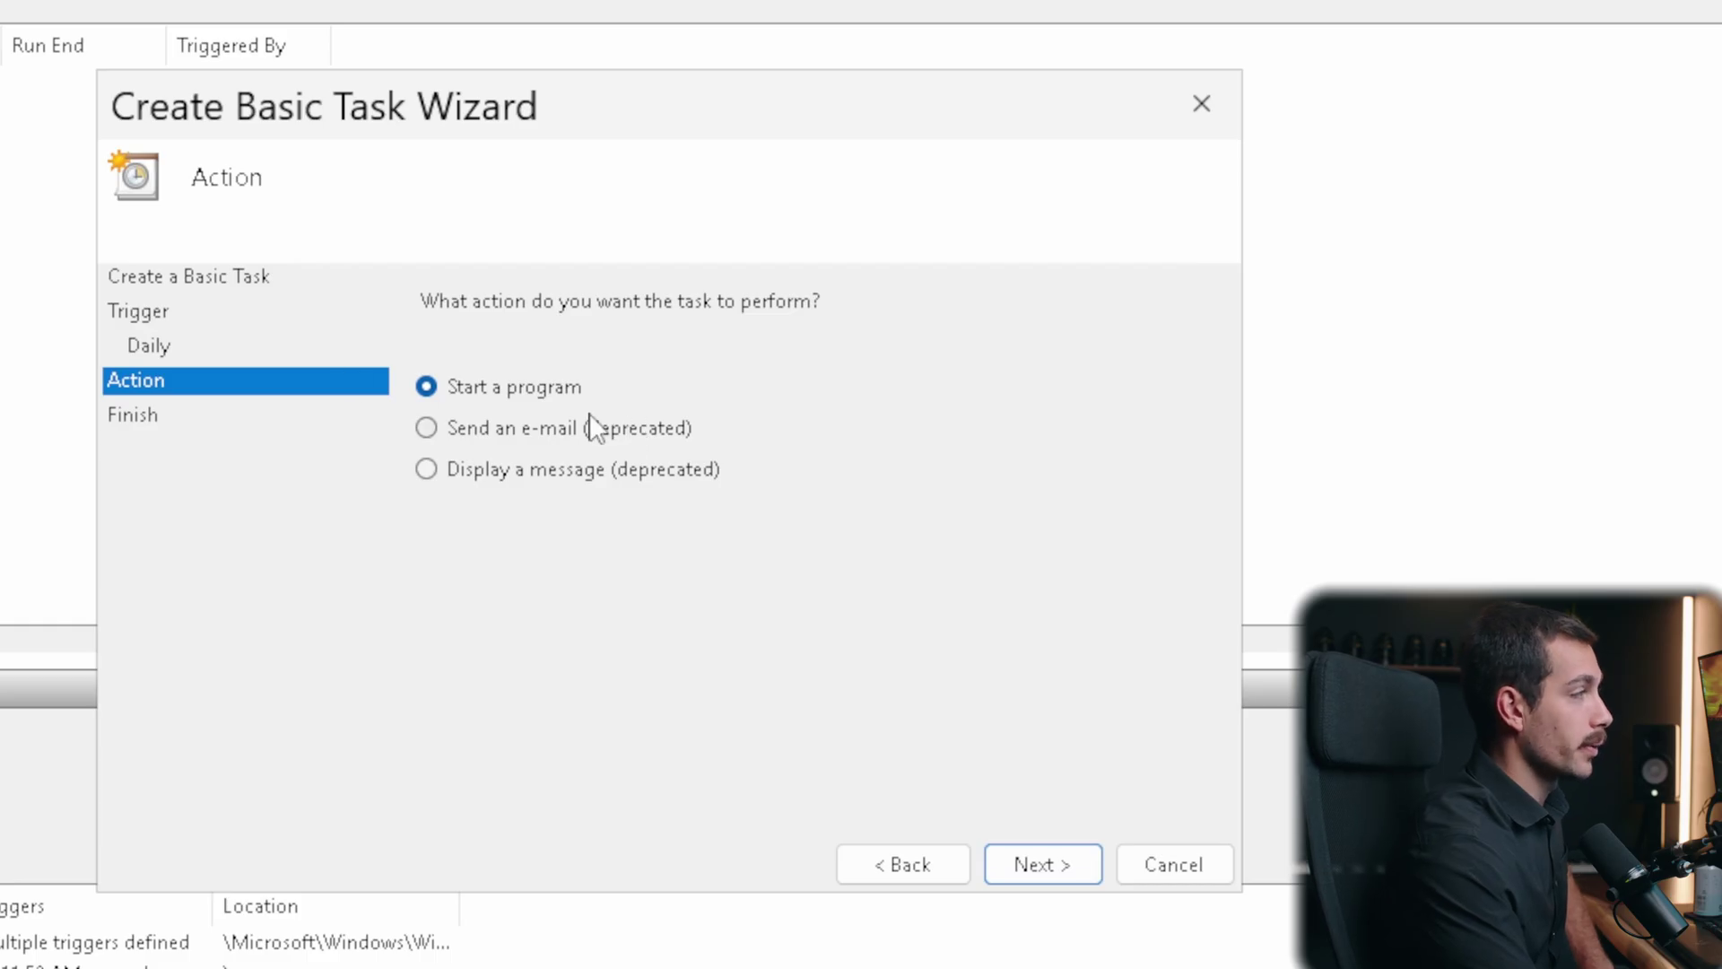
pyautogui.click(1034, 867)
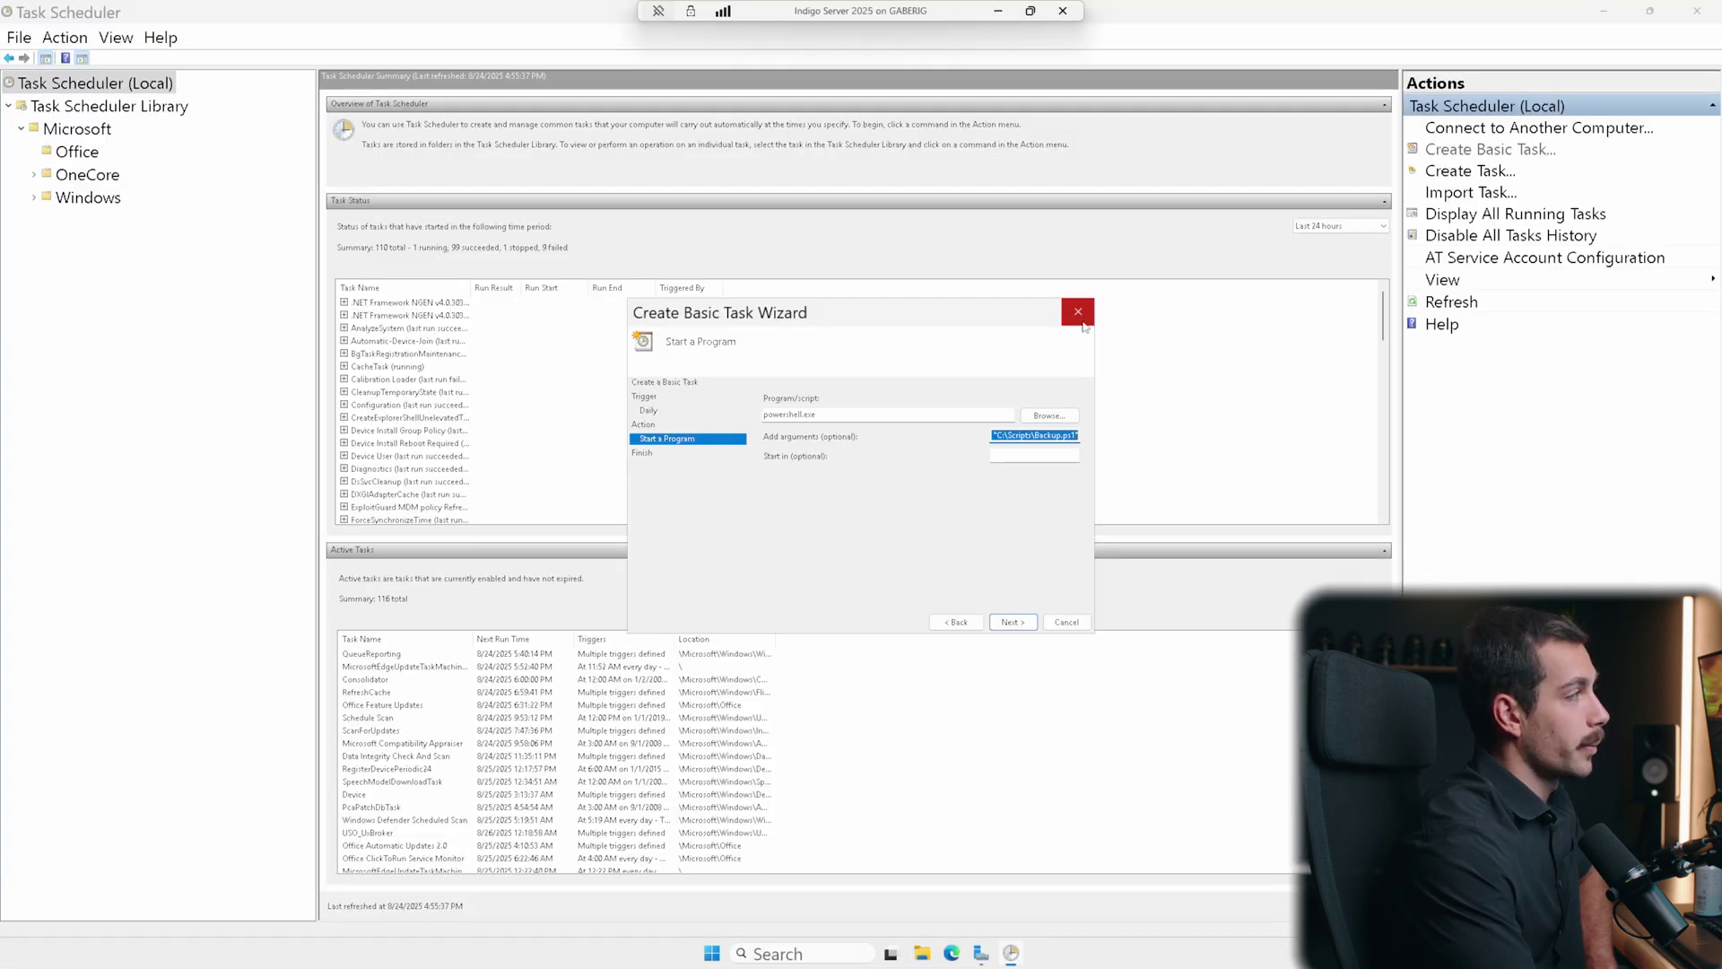
pyautogui.click(1081, 316)
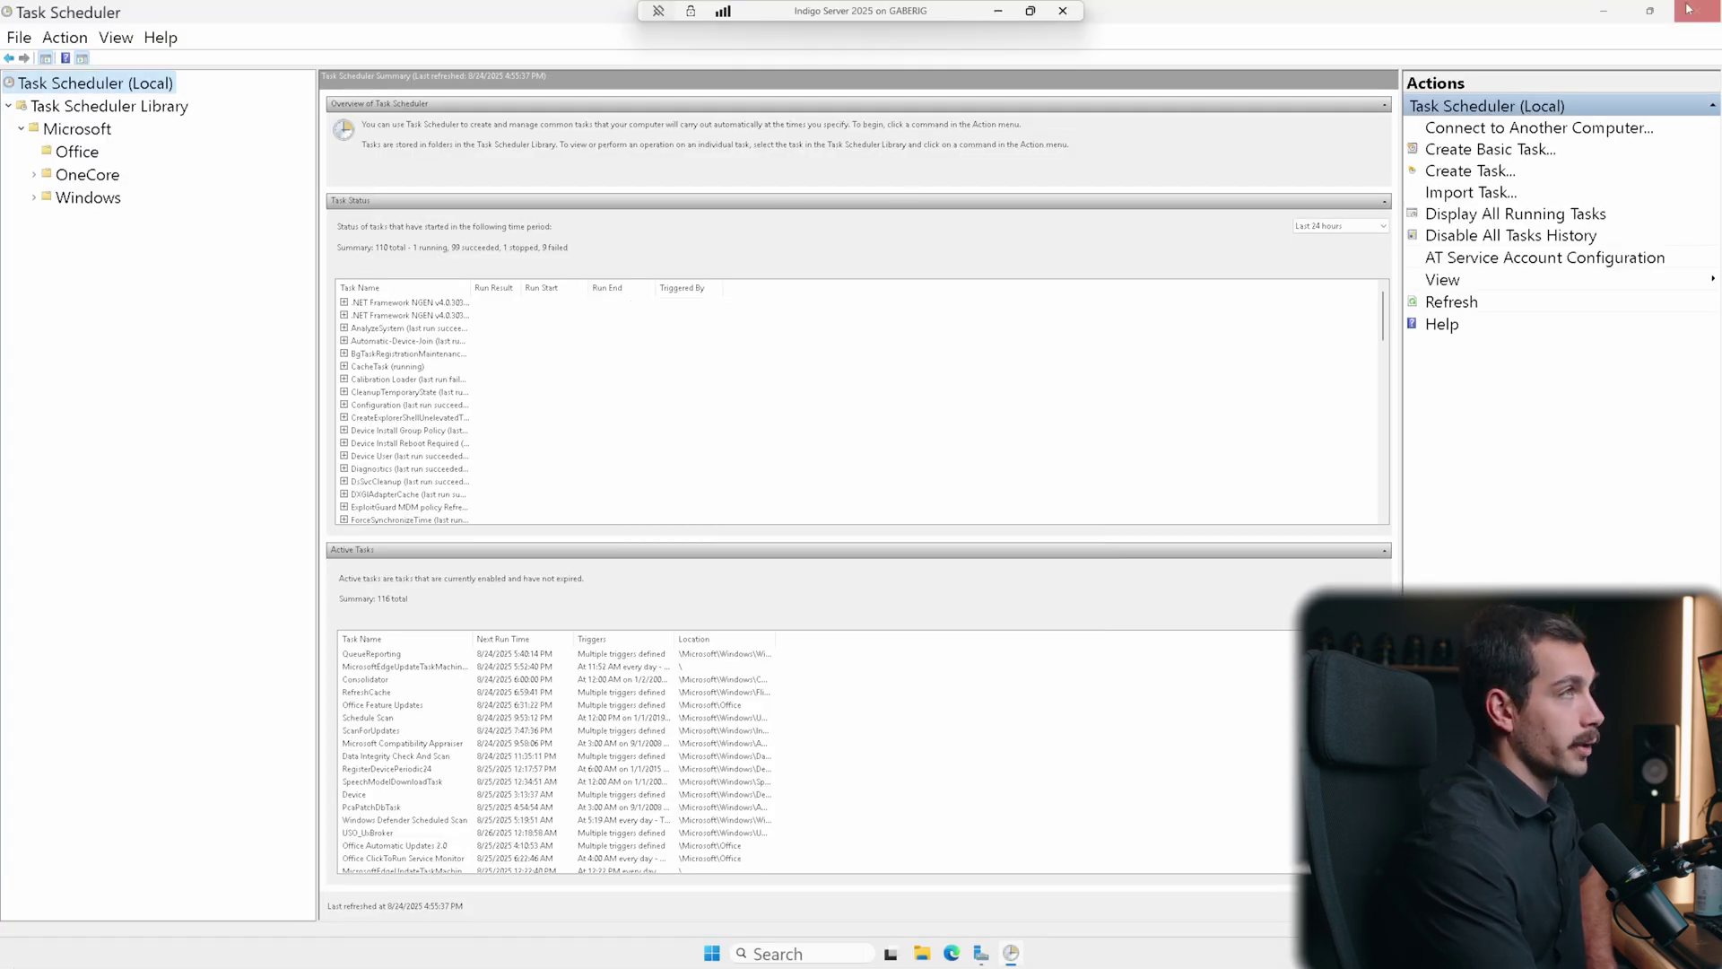
# Step: In File Explorer, create a Notes folder on drive C:
pyautogui.click(1615, 15)
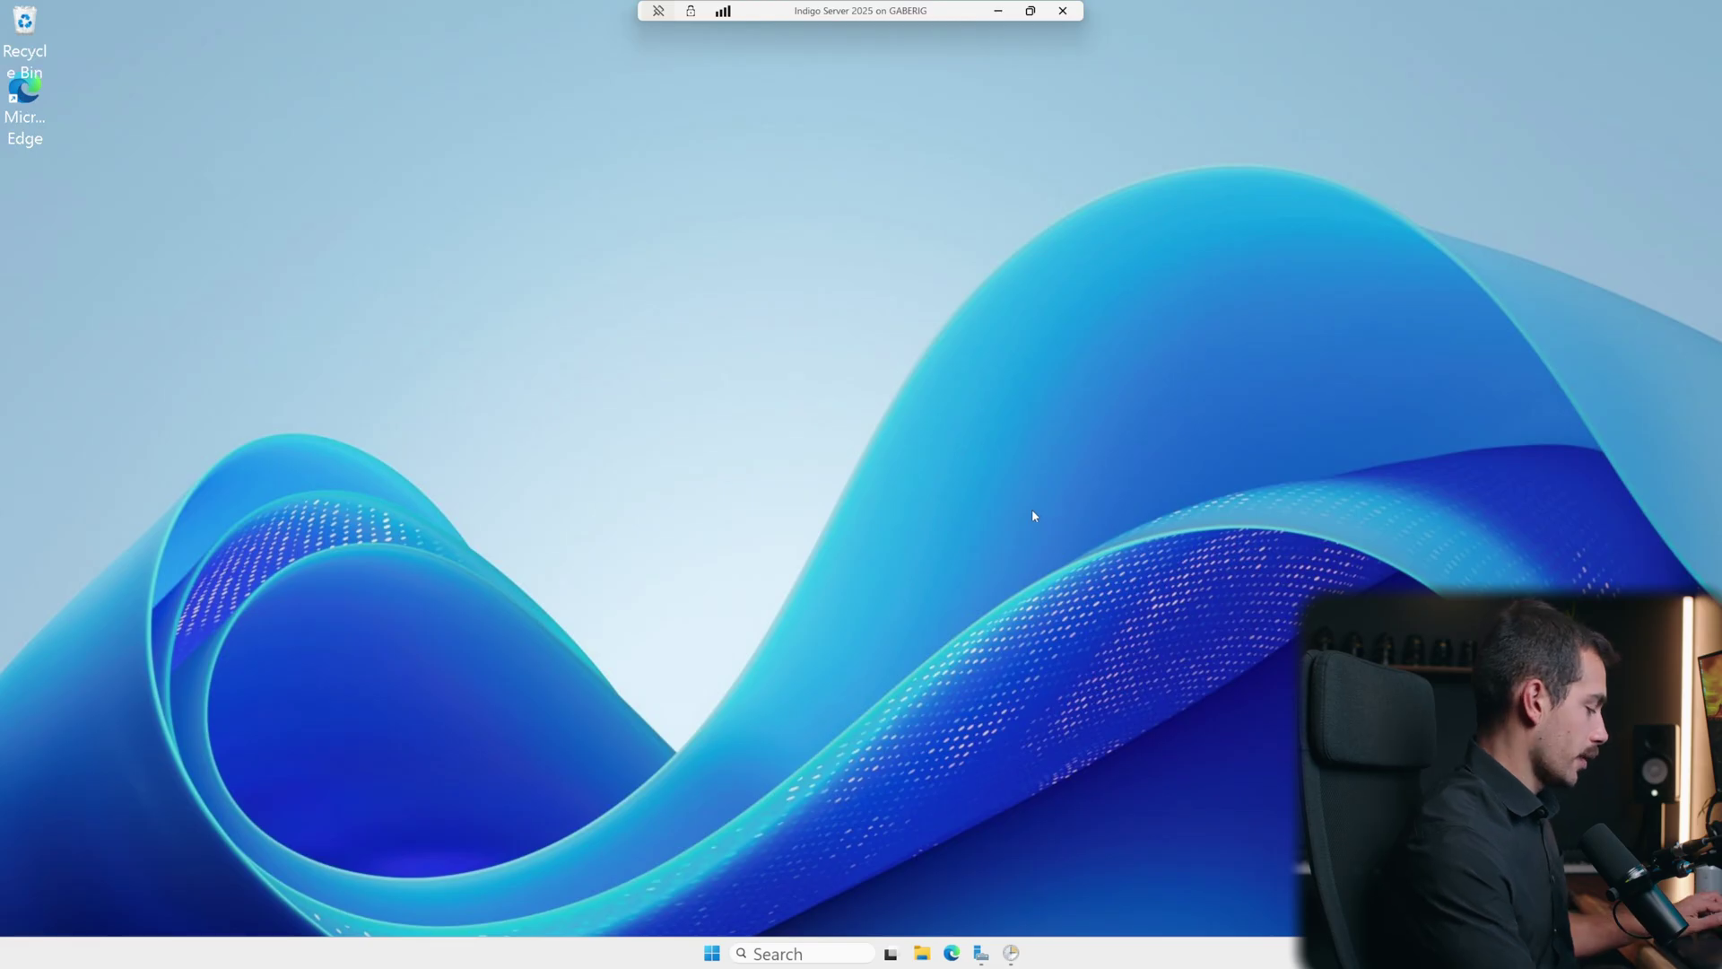
pyautogui.press('super+e')
pyautogui.scroll(-1, 682, 592)
pyautogui.click(689, 653)
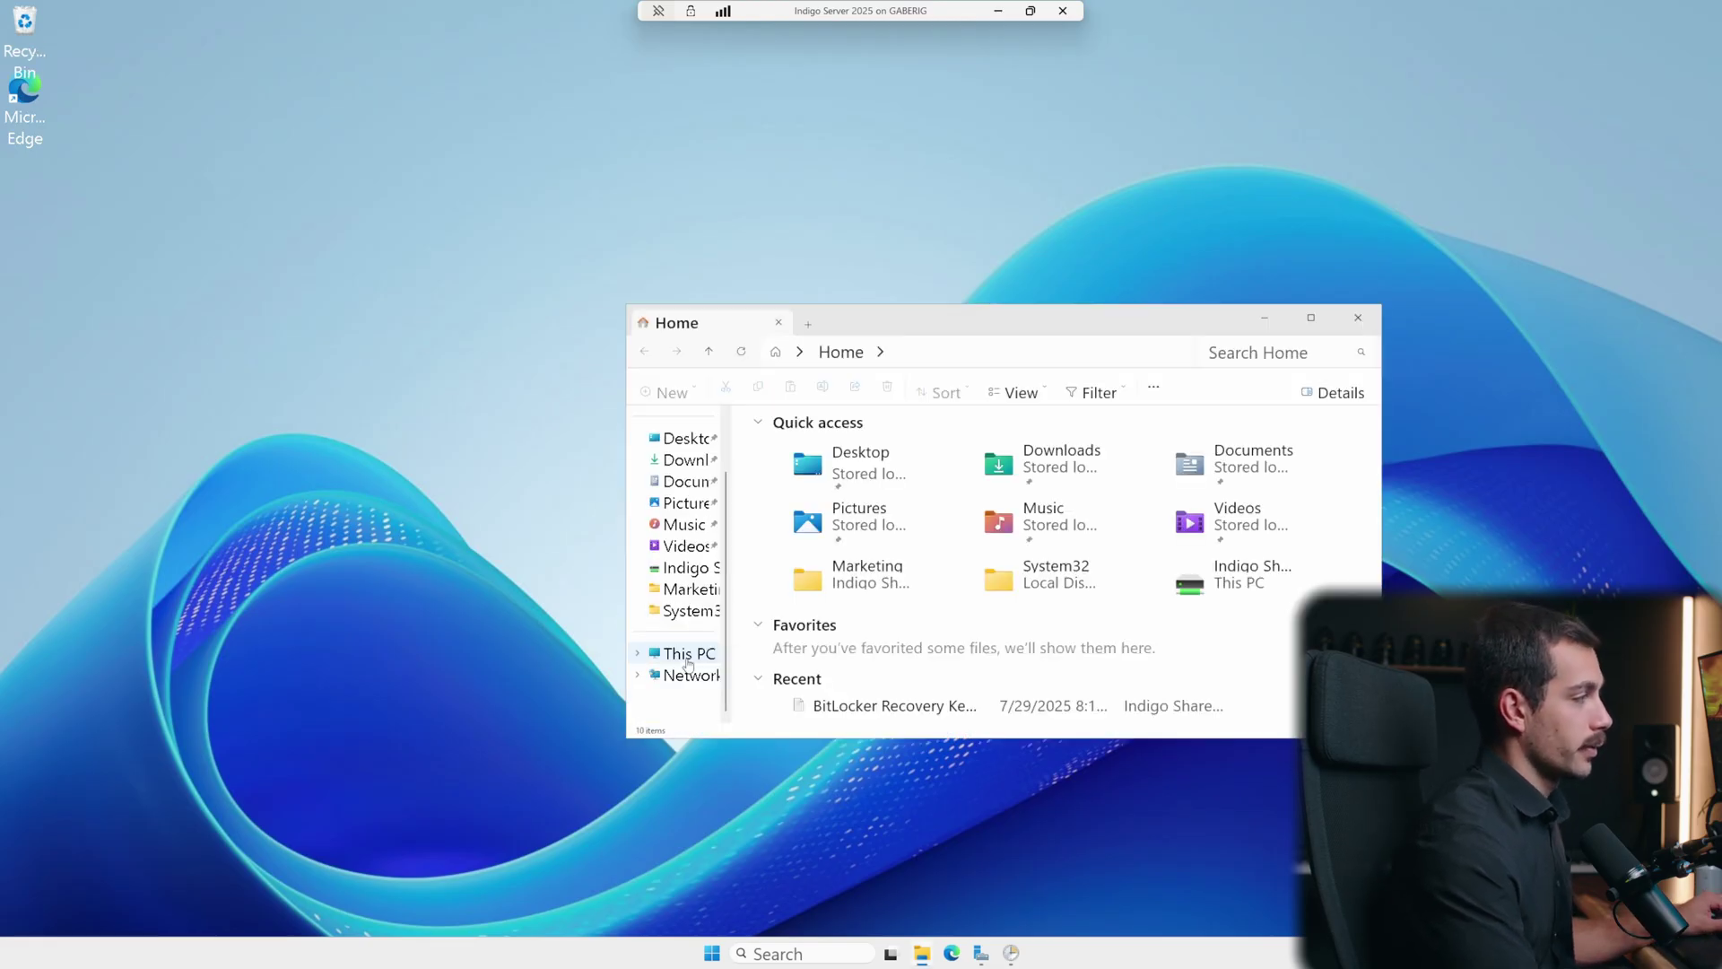
pyautogui.doubleClick(999, 459)
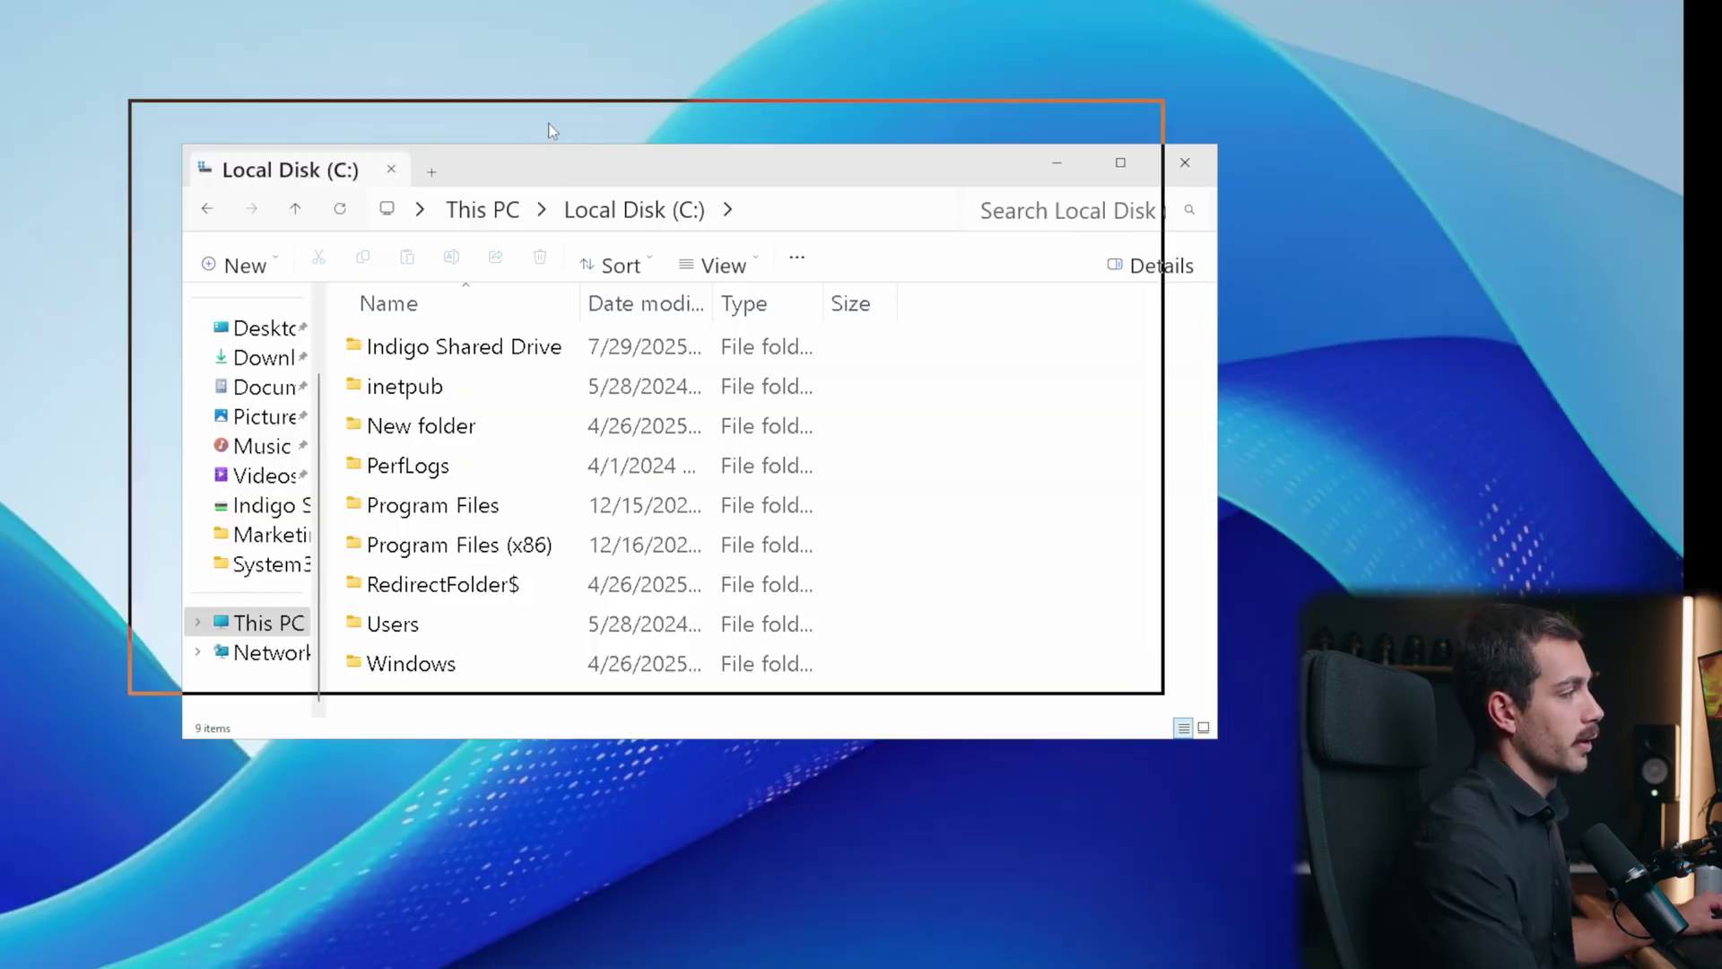
pyautogui.rightClick(891, 617)
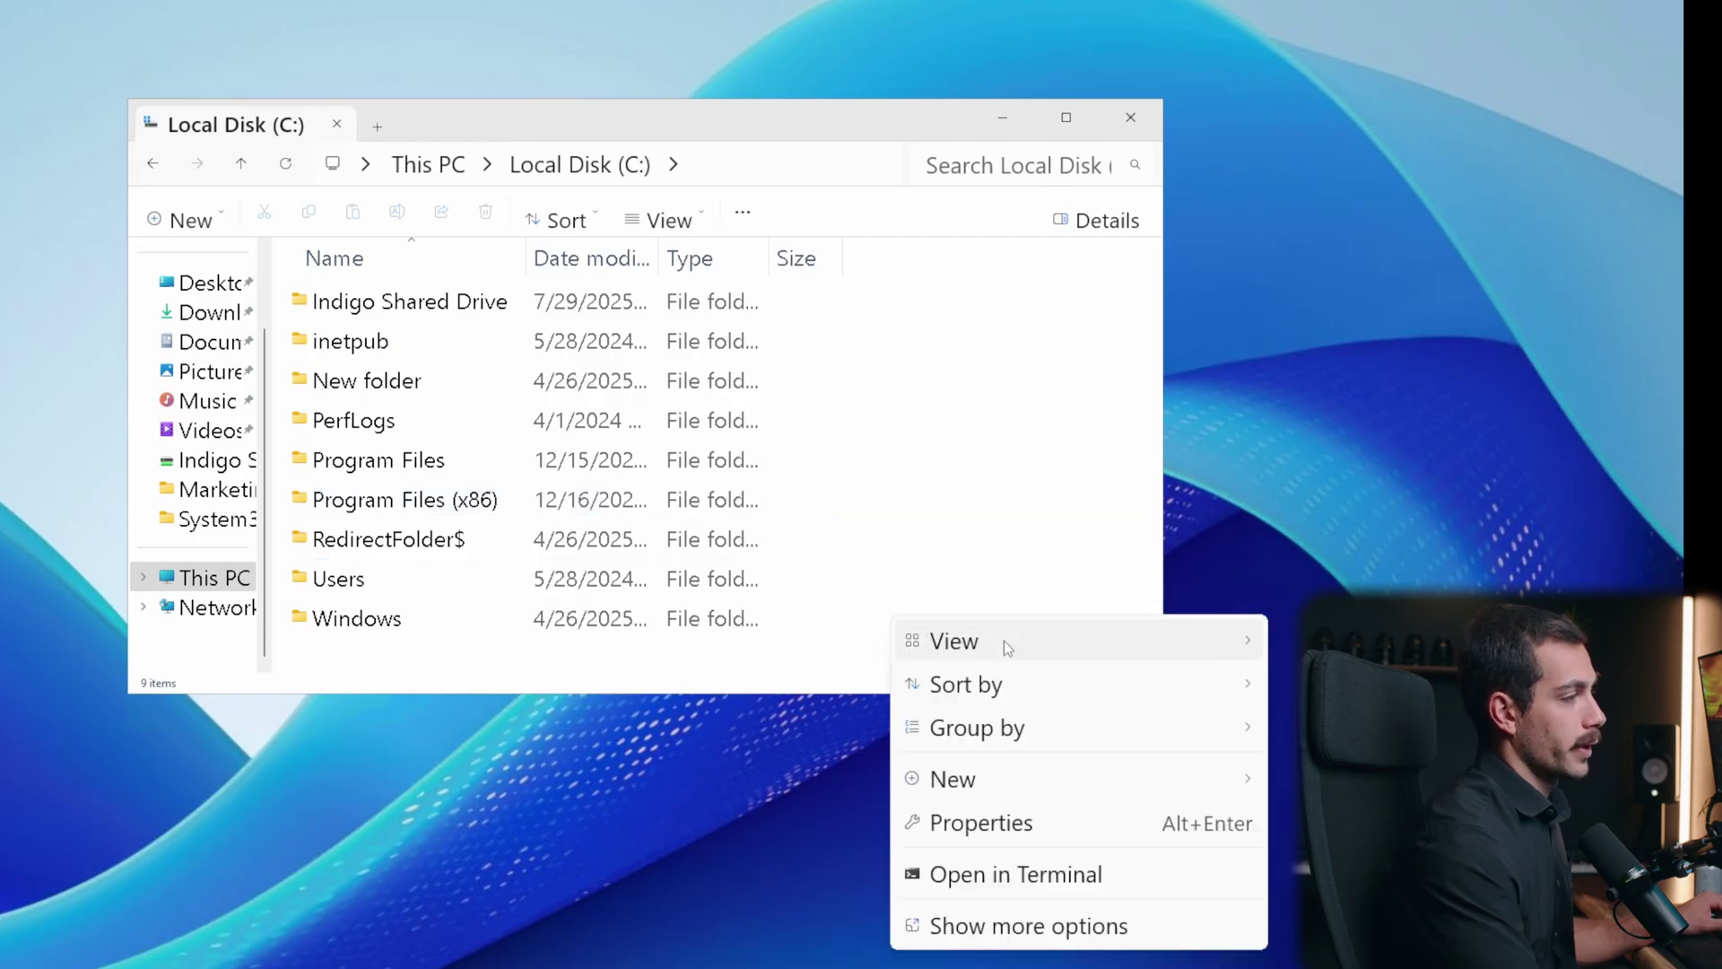
pyautogui.moveTo(981, 783)
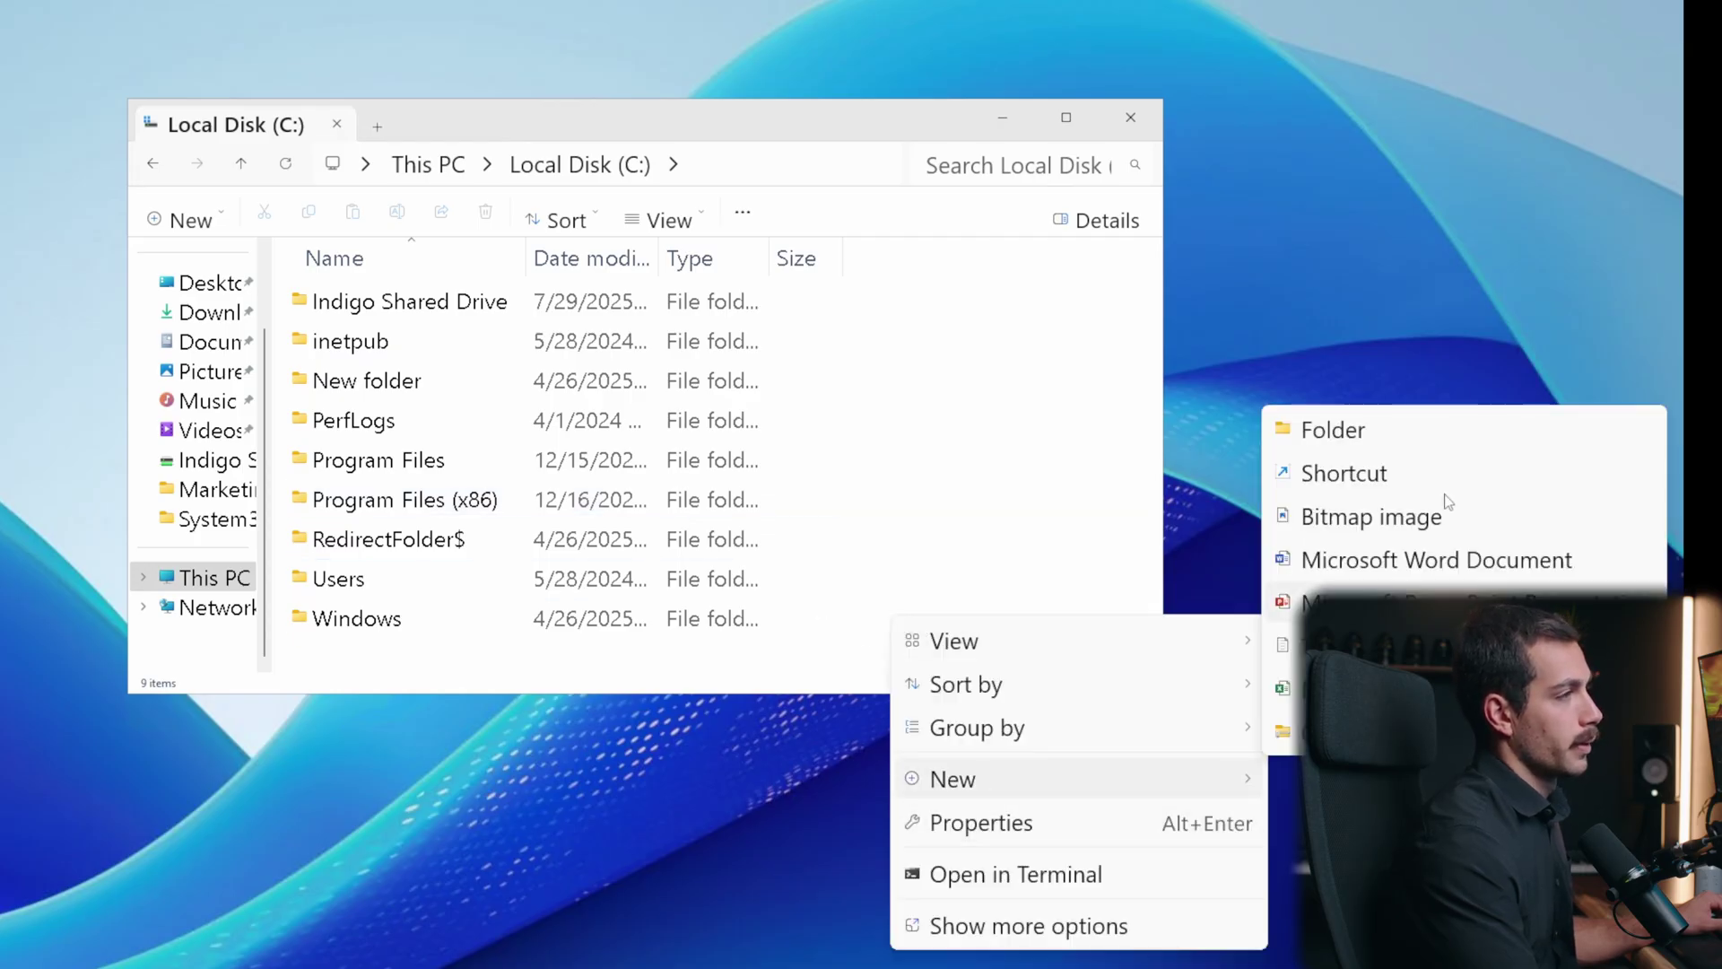
pyautogui.click(1344, 421)
pyautogui.write('Notes')
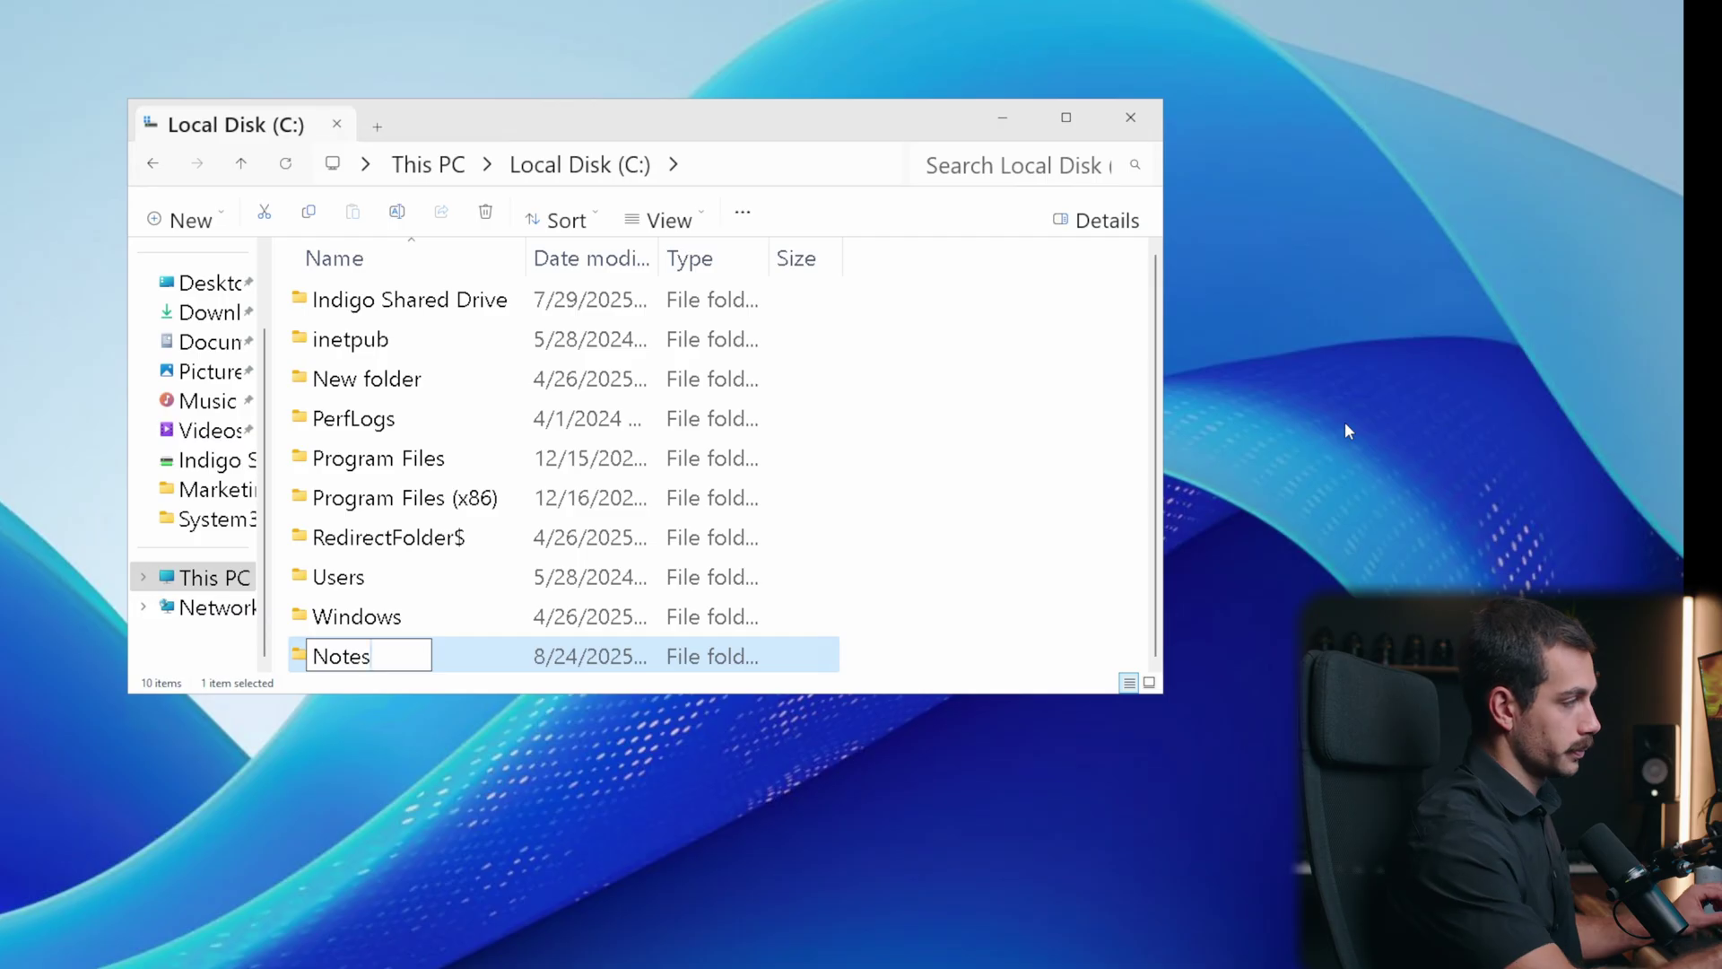
pyautogui.press('Return')
# Step: Create a MyNotes text document inside C:\Notes
pyautogui.doubleClick(375, 659)
pyautogui.rightClick(738, 439)
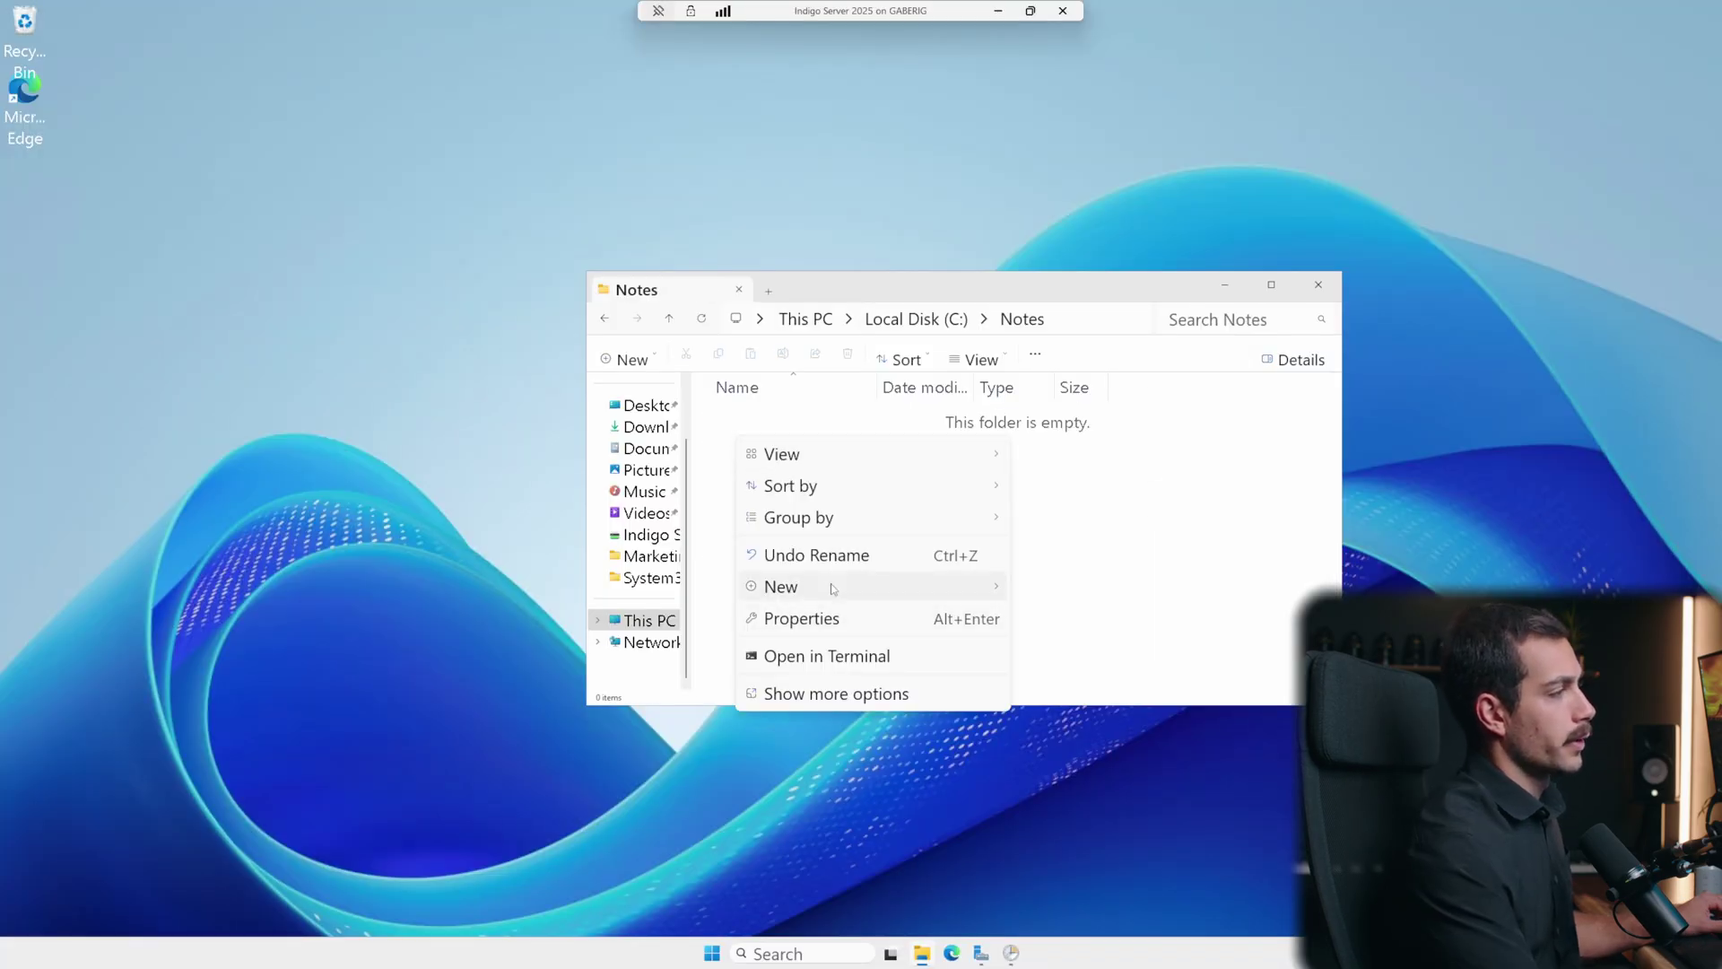
pyautogui.moveTo(835, 584)
pyautogui.click(1096, 747)
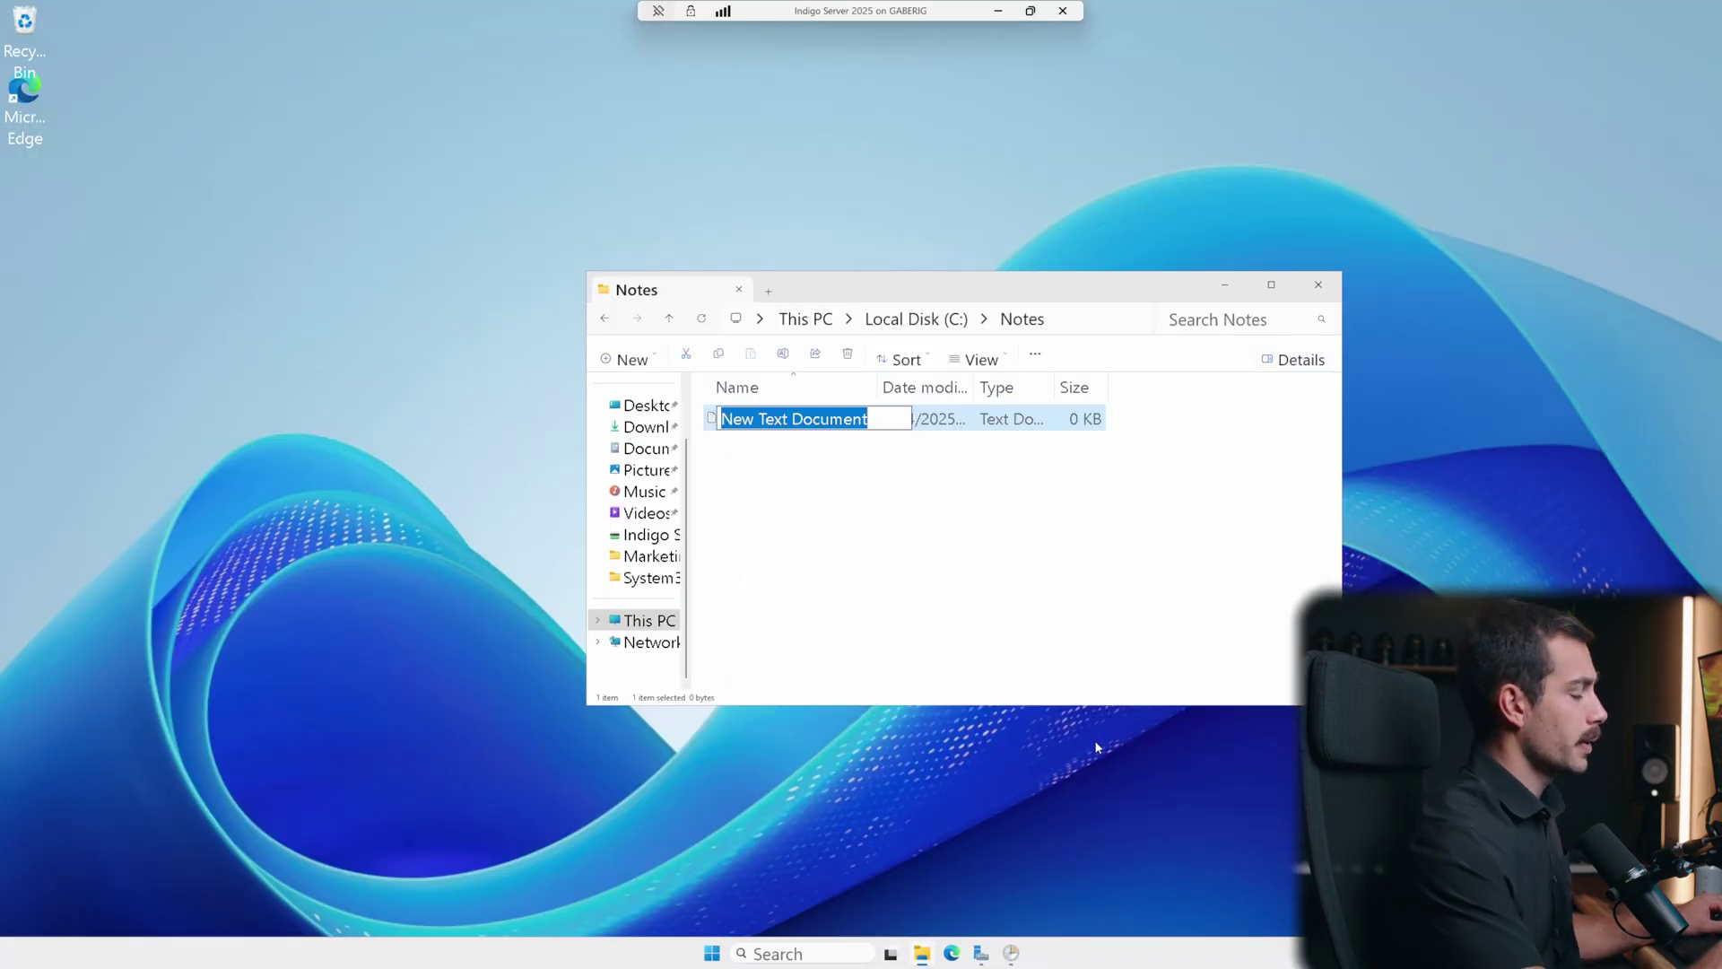
pyautogui.write('My')
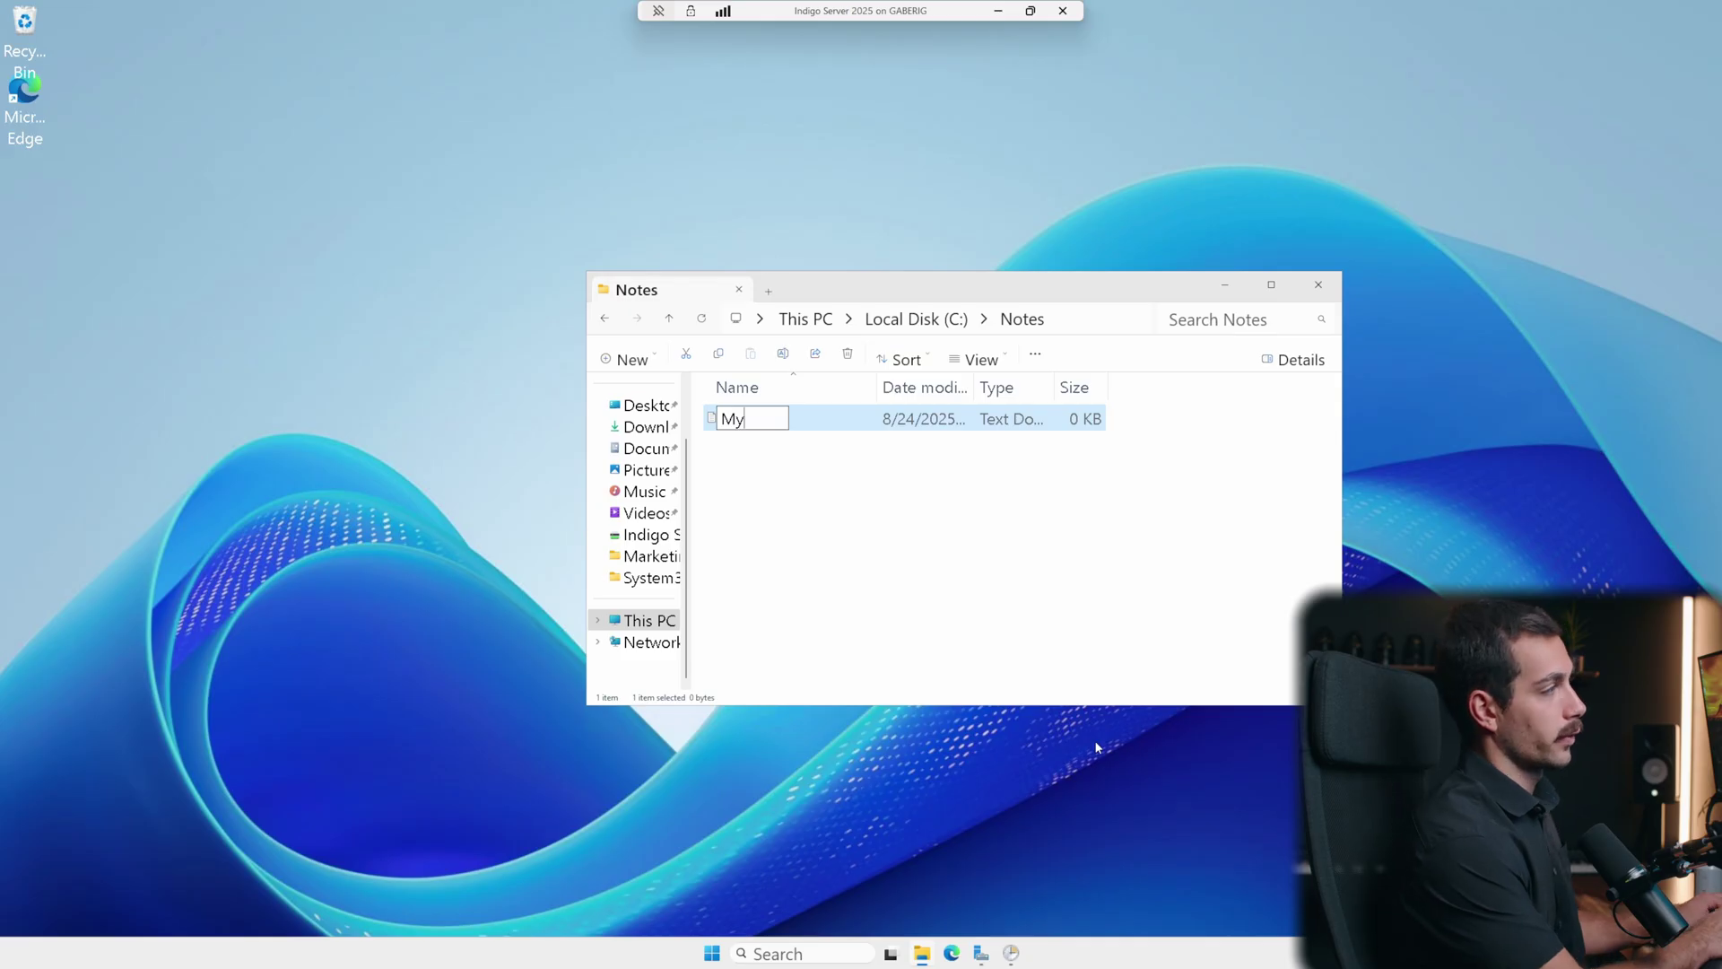
pyautogui.write('Notes')
pyautogui.press('Return')
# Step: Create a Notes Backup folder on drive C:
pyautogui.hotkey('alt', 'Up')
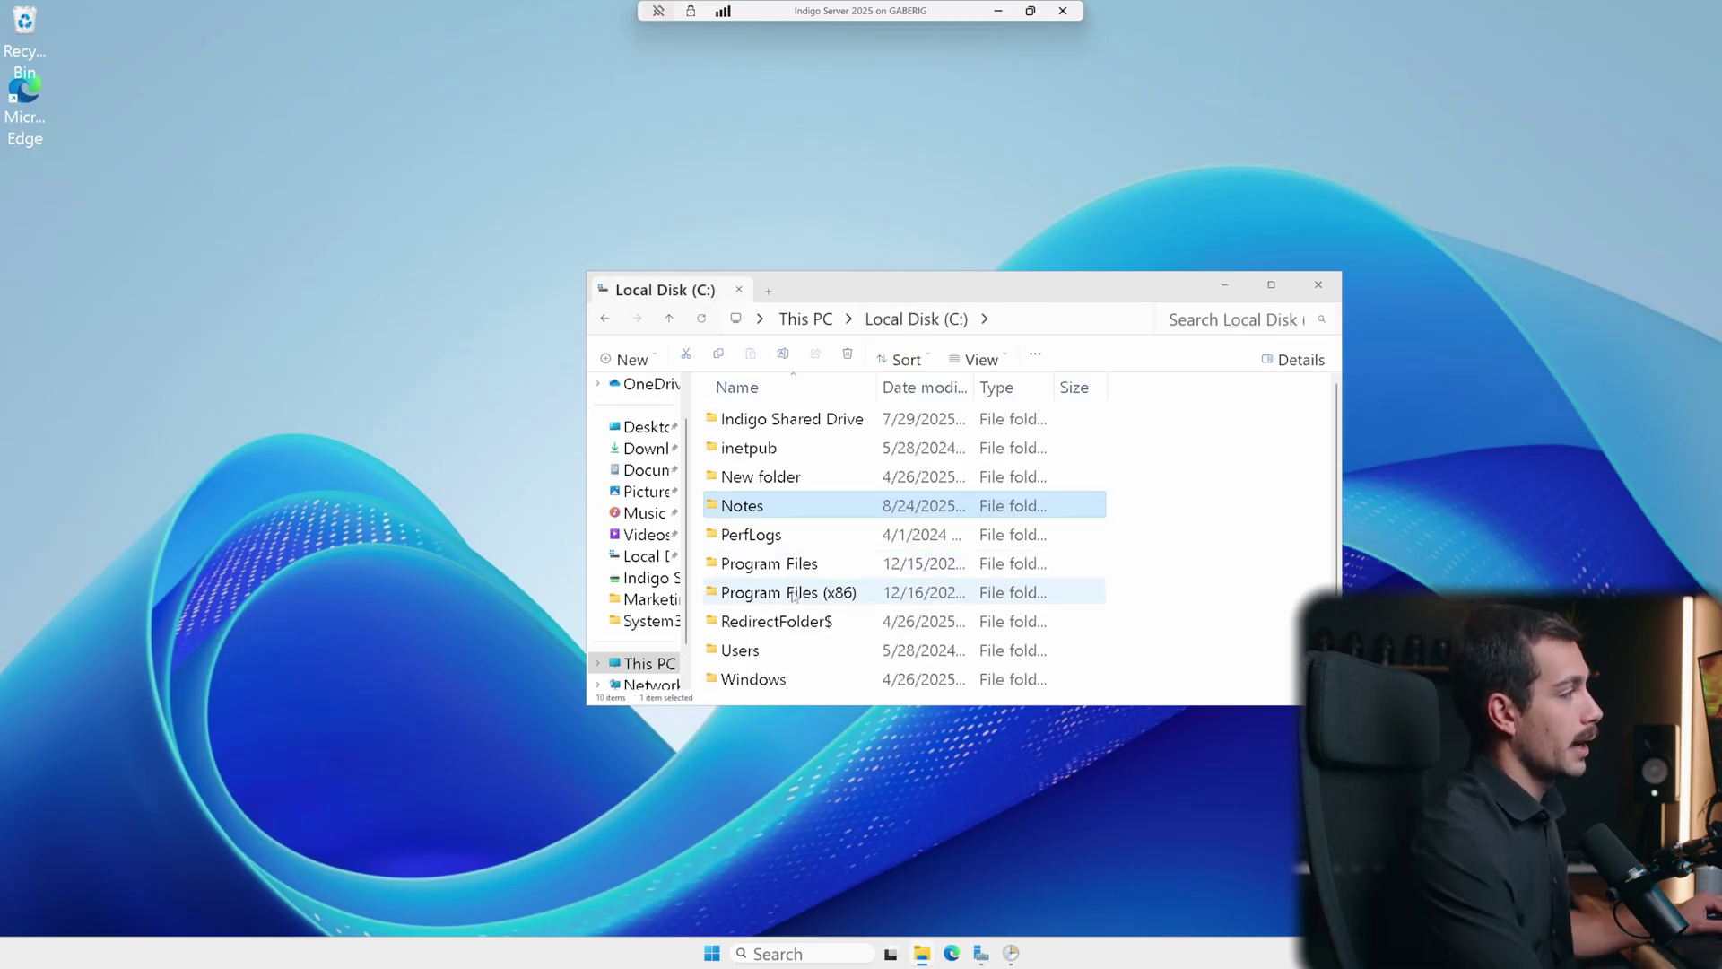
pyautogui.rightClick(1177, 493)
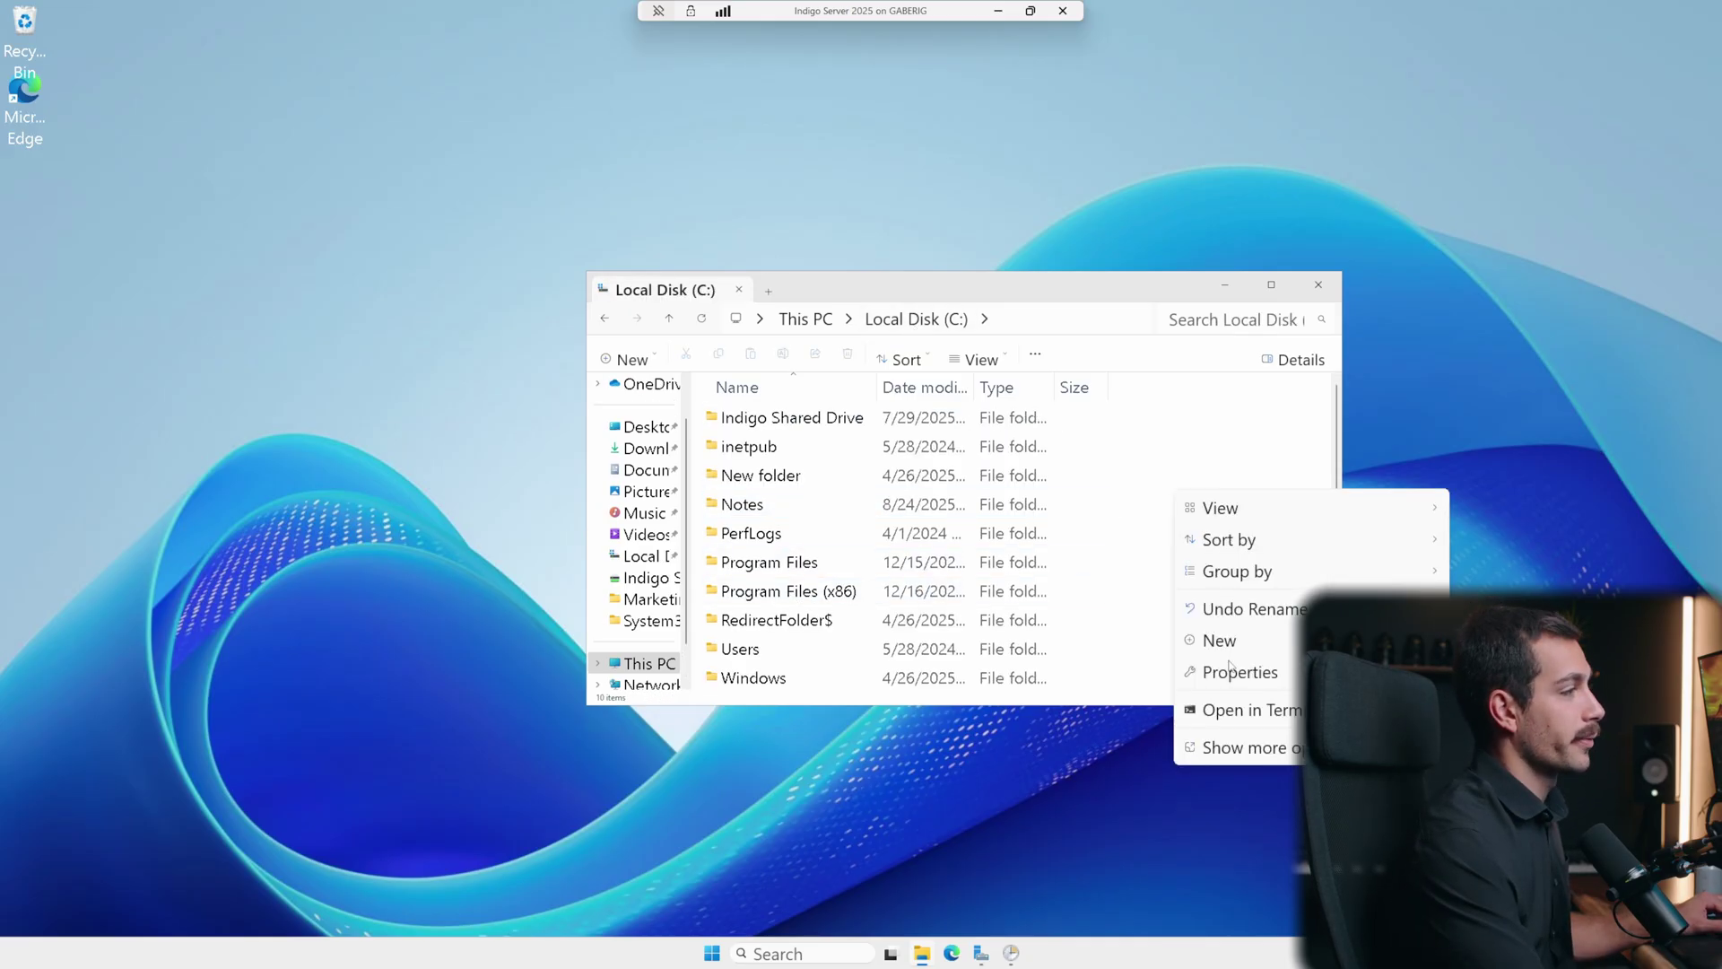
pyautogui.click(1164, 646)
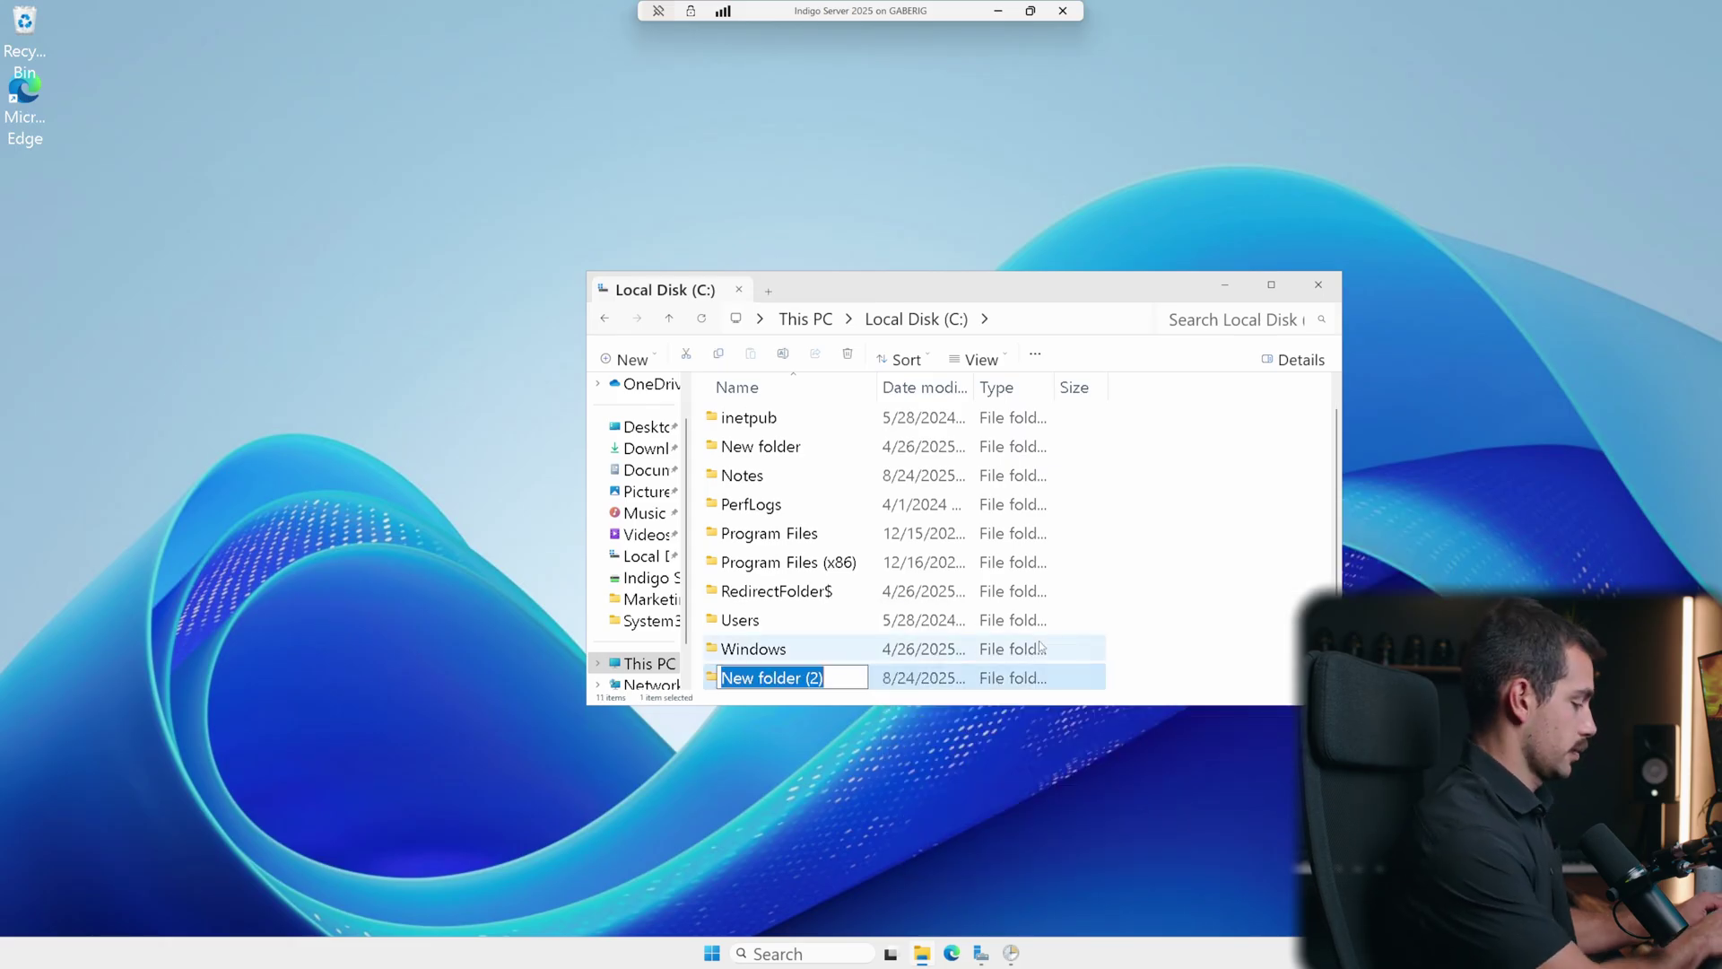
pyautogui.write('Notes Backup')
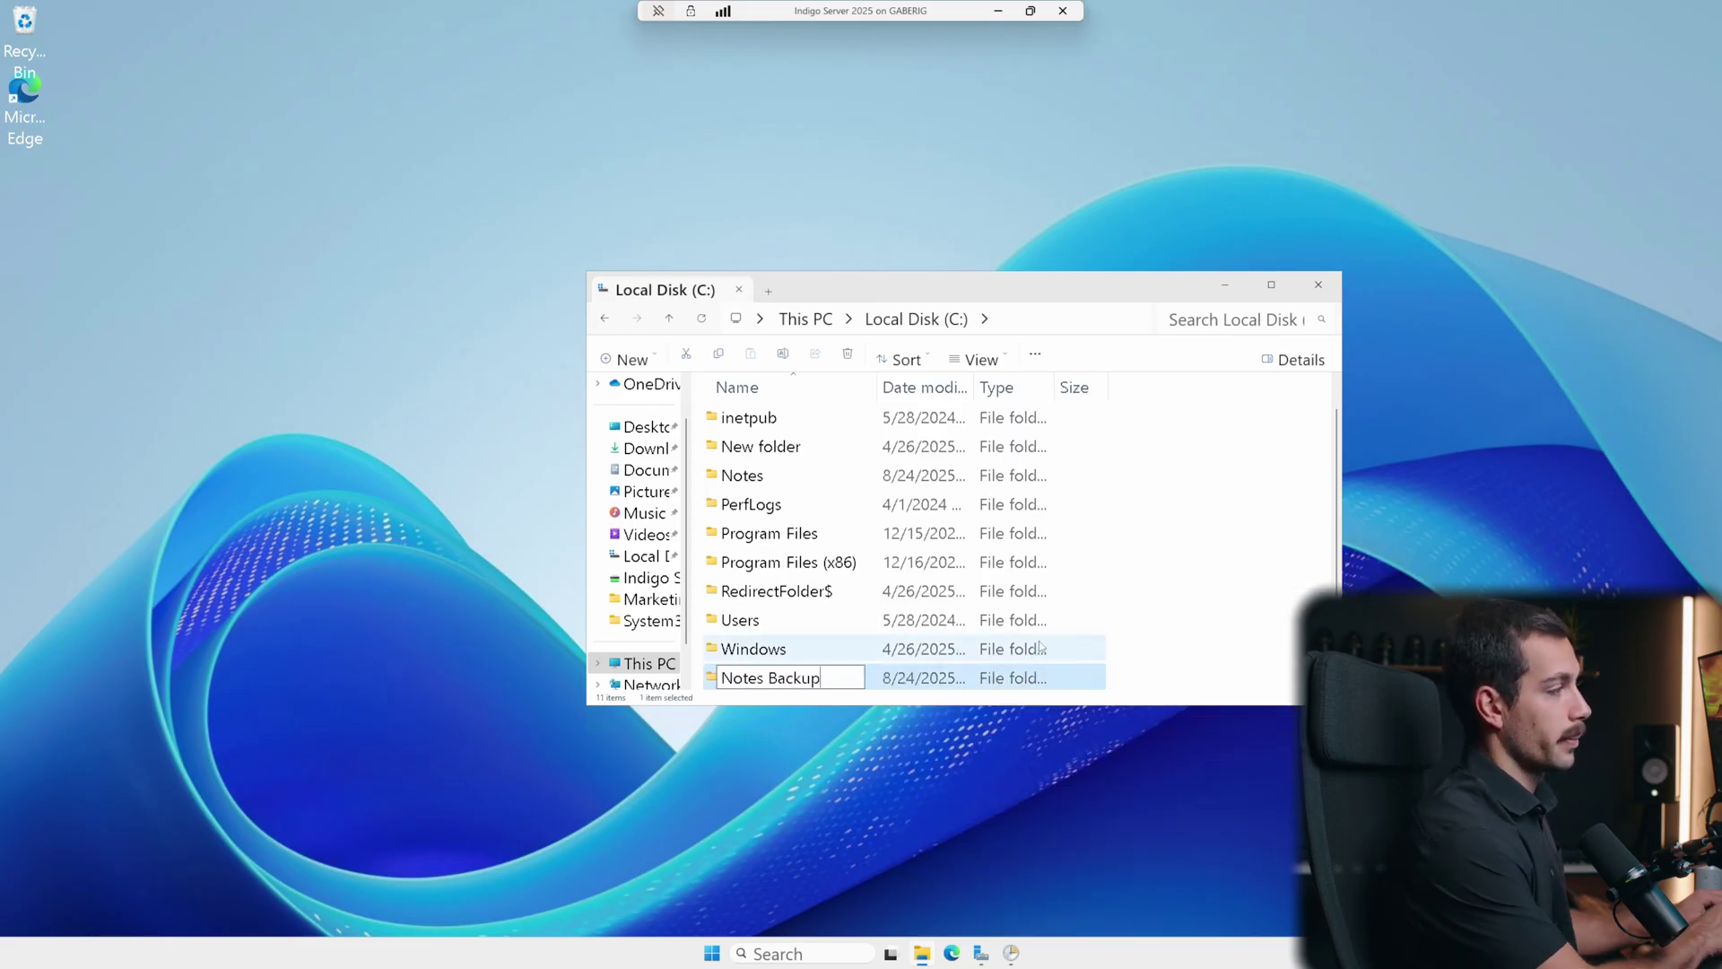
pyautogui.press('Return')
# Step: Open MyNotes in Notepad and type 'Indigo Software notes'
pyautogui.doubleClick(744, 475)
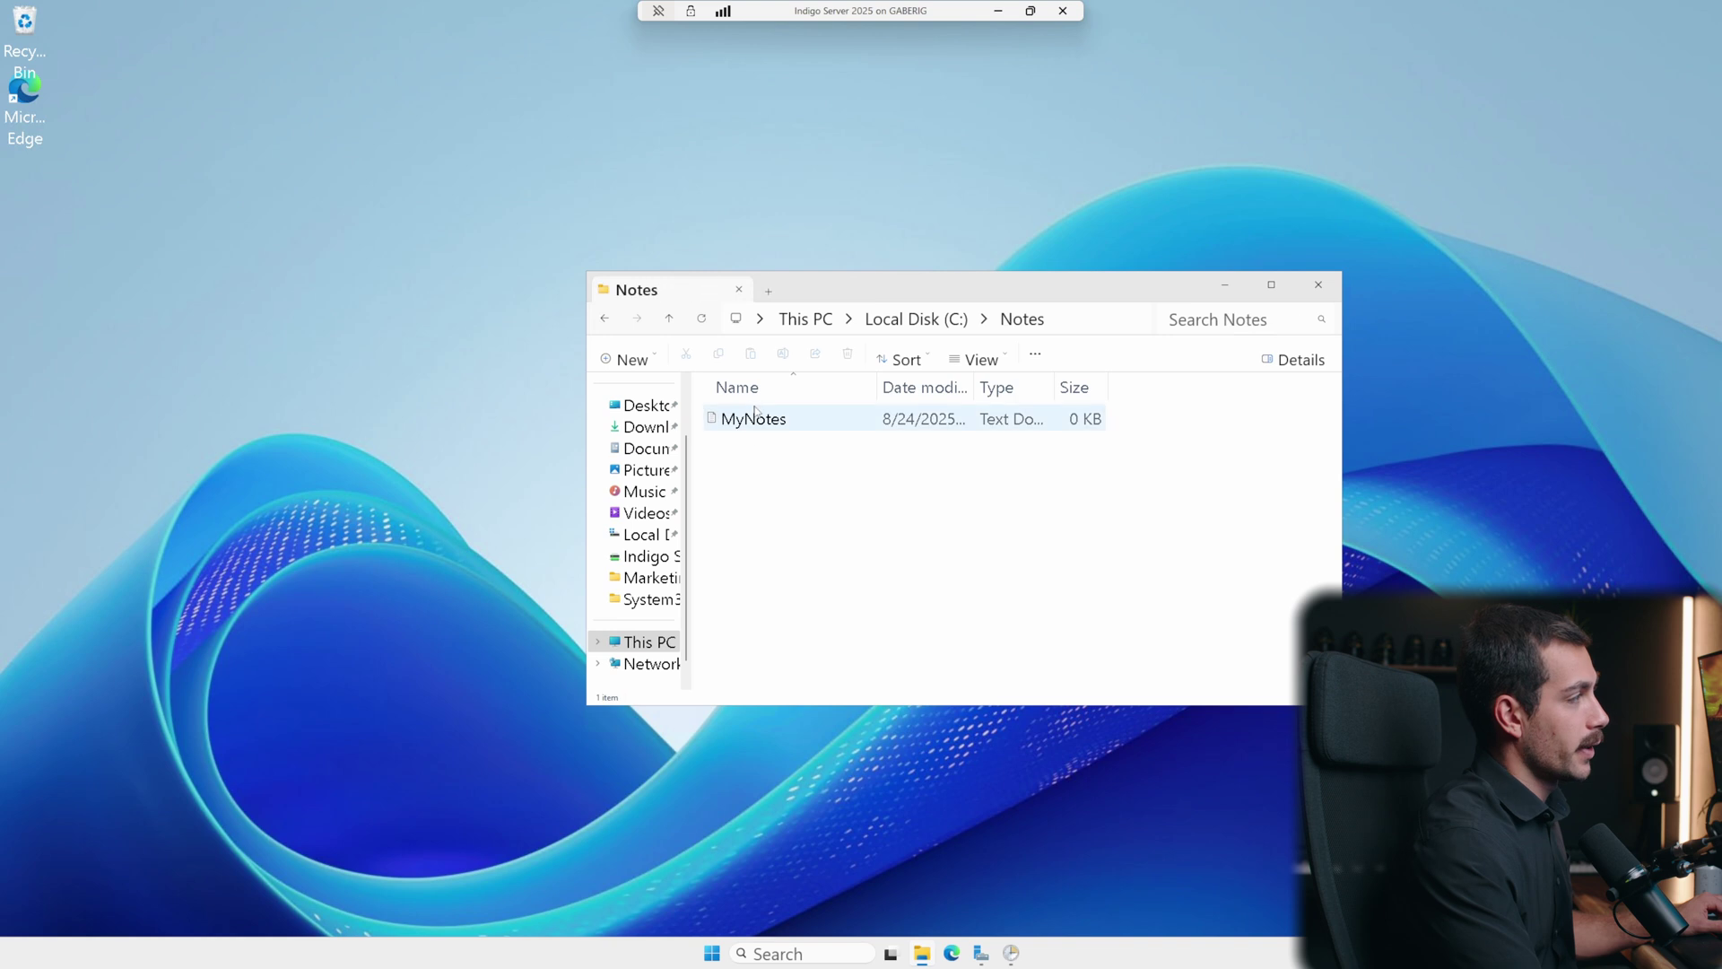
pyautogui.doubleClick(752, 417)
pyautogui.write('Indigo Software notes')
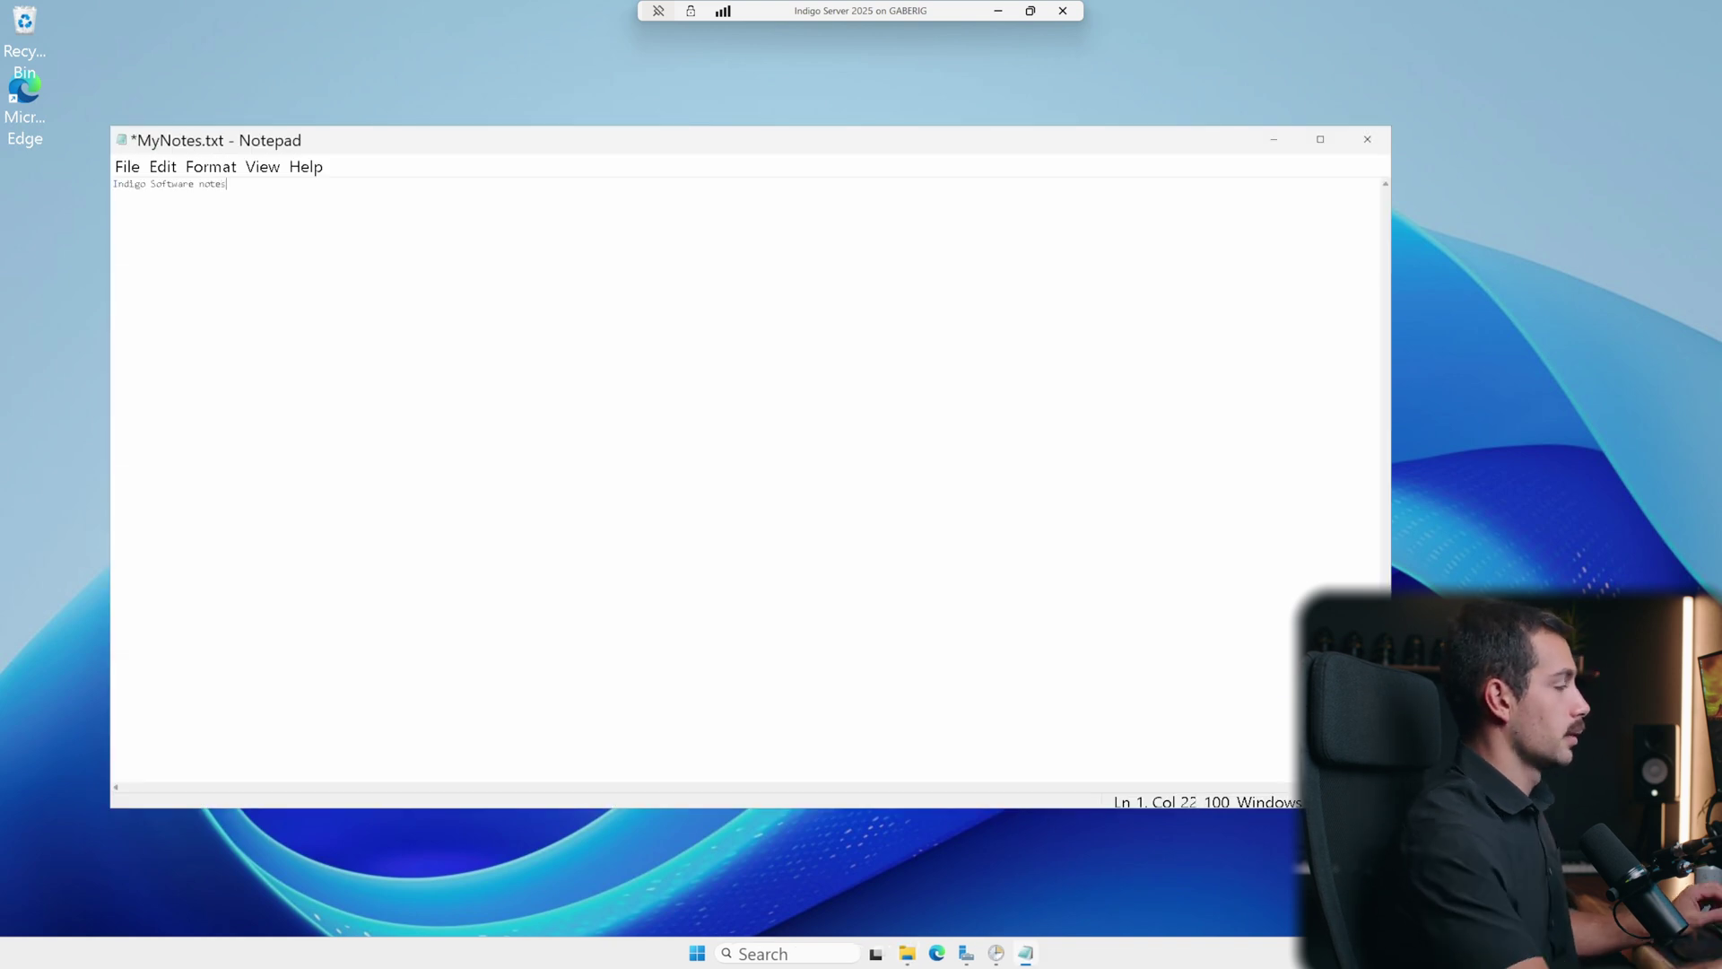
pyautogui.click(996, 952)
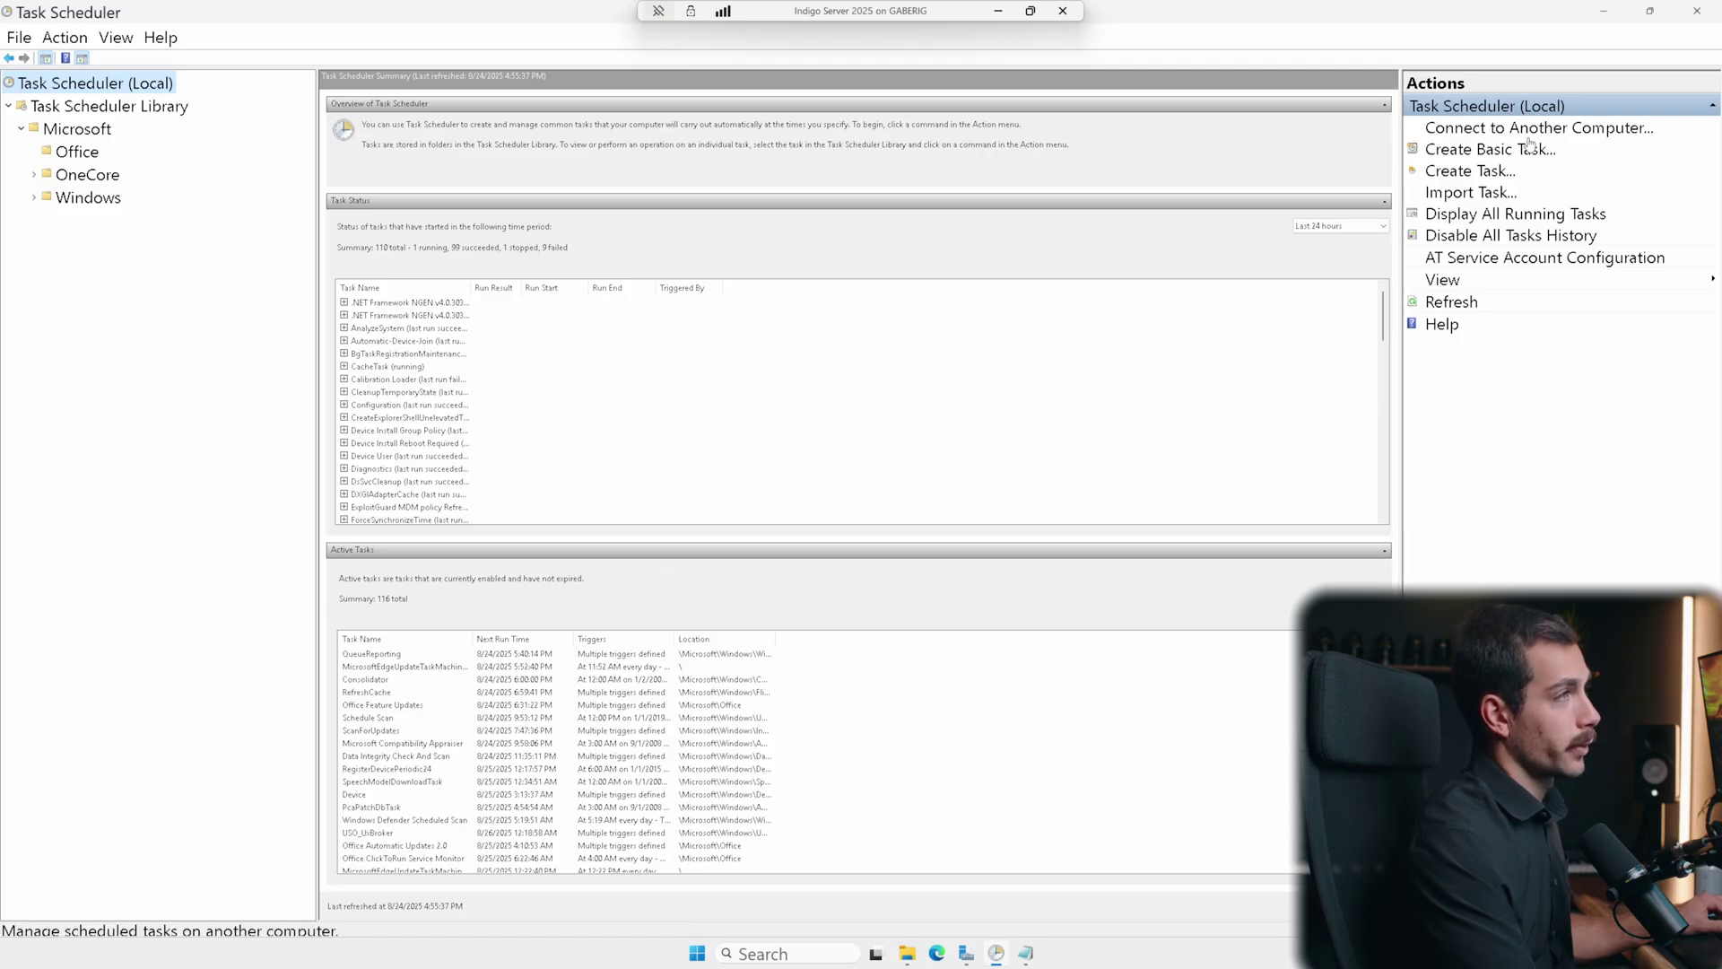
# Step: Start a new basic task named Notes Backup with a Daily trigger
pyautogui.click(1498, 149)
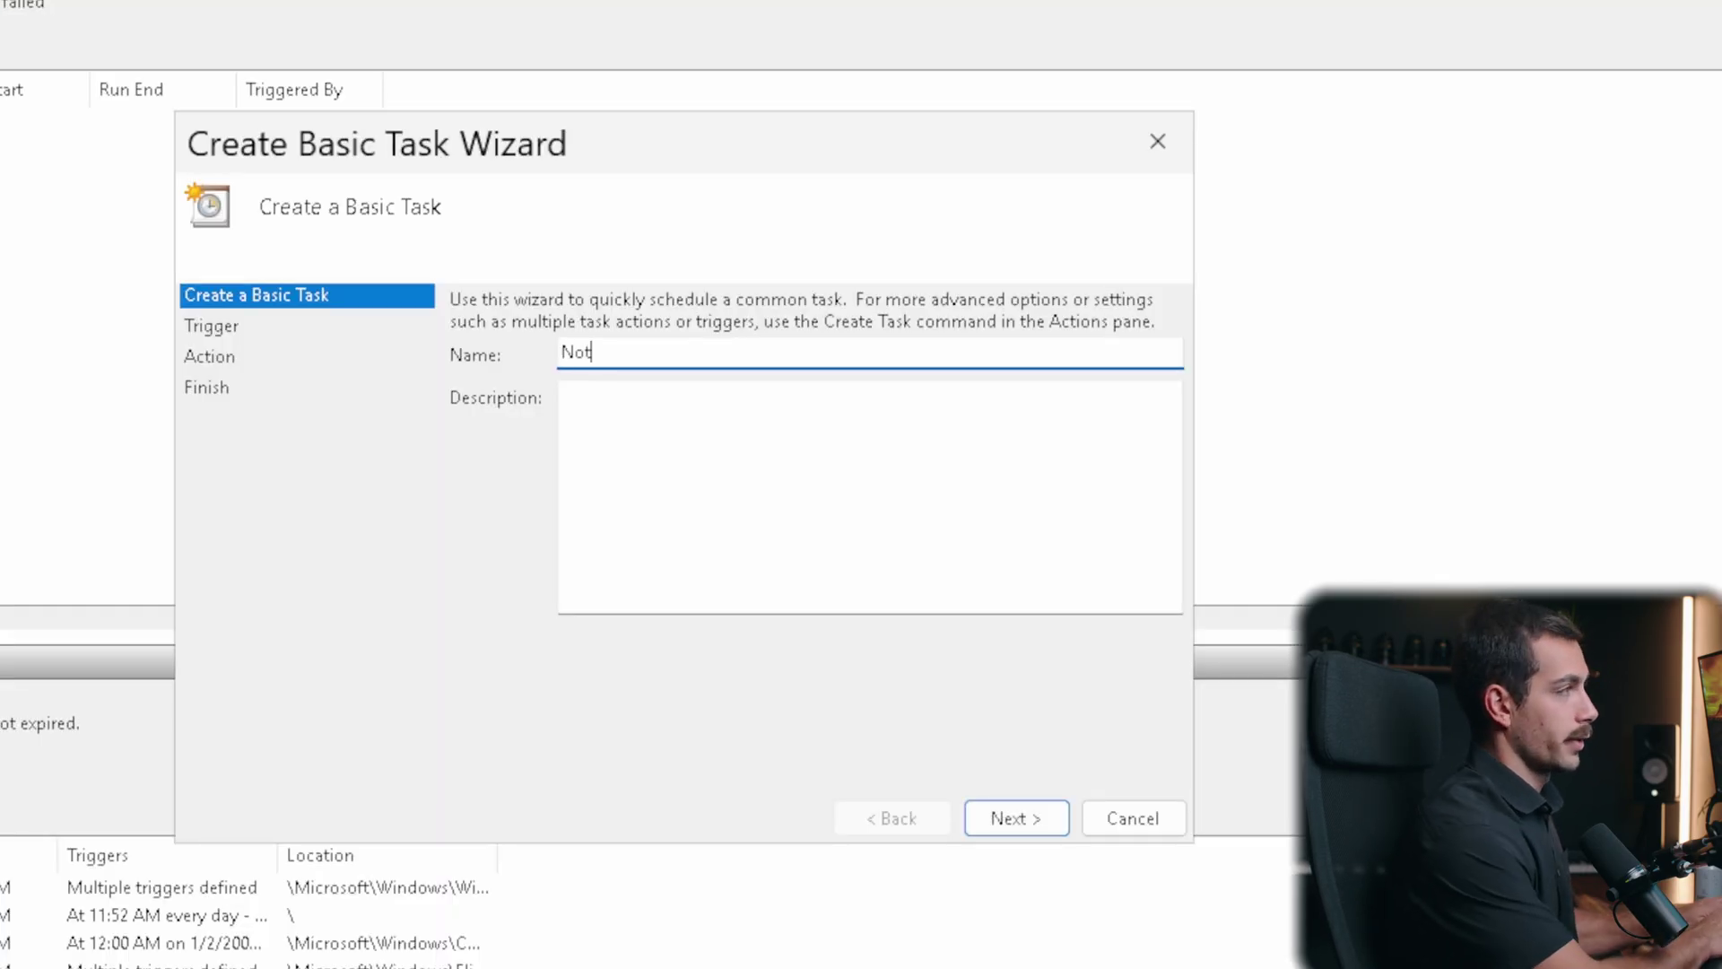
pyautogui.write('es-Backup')
pyautogui.press('Return')
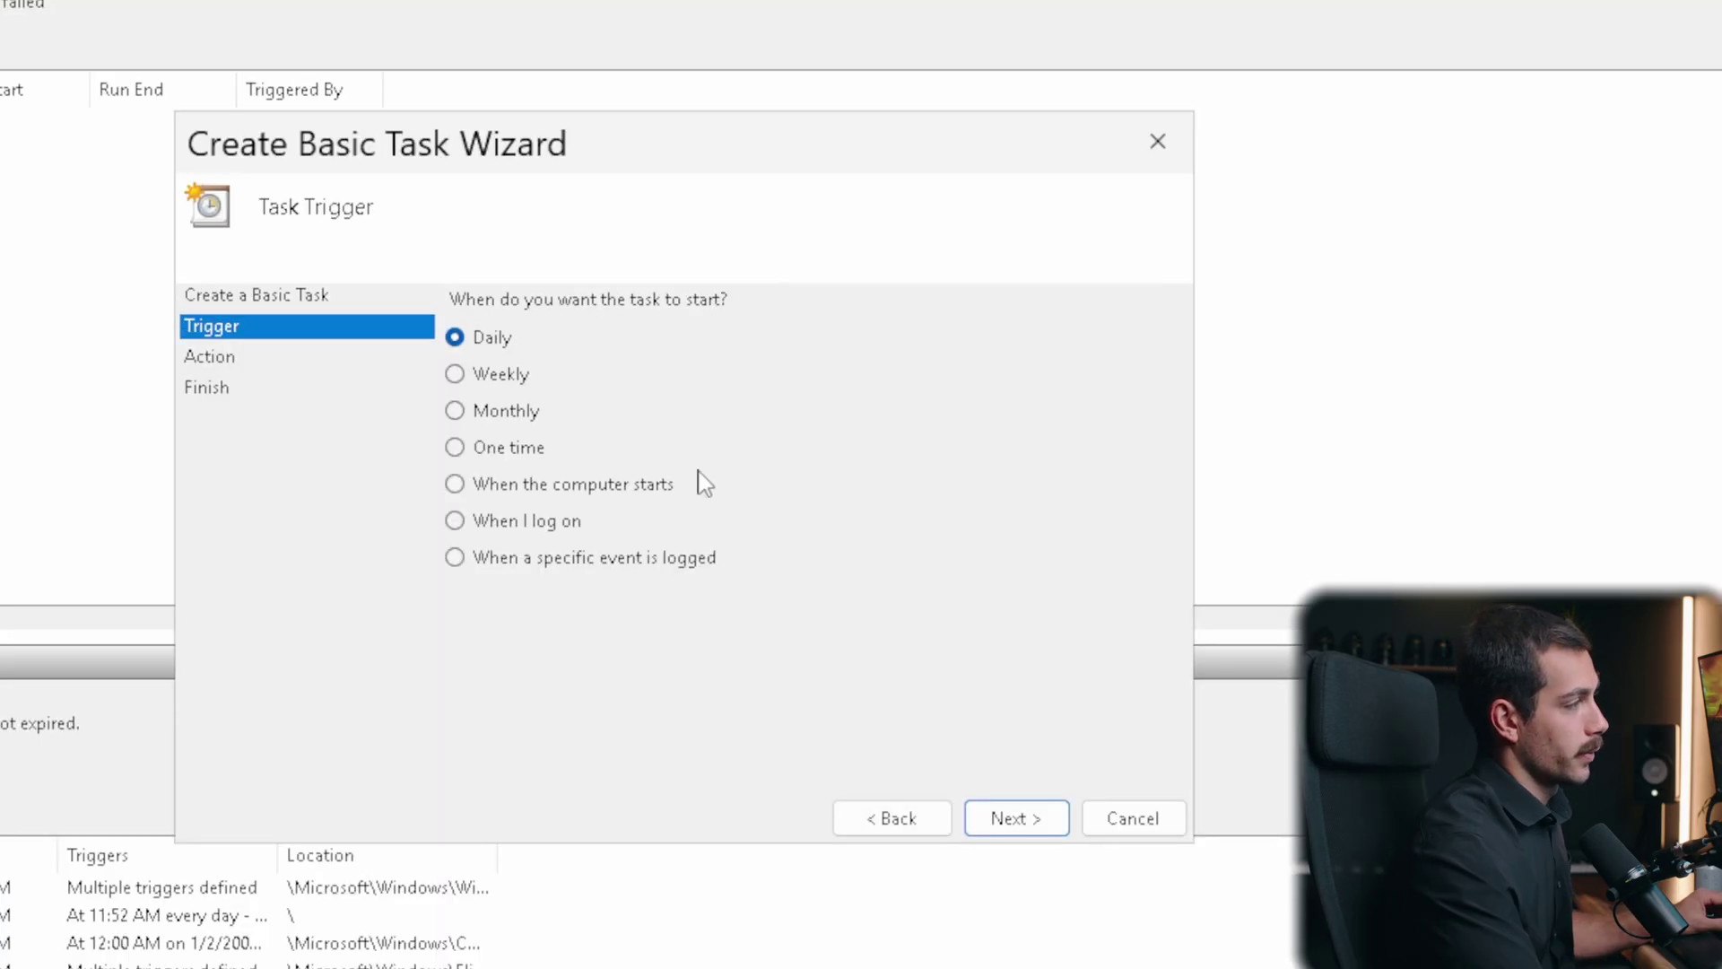
pyautogui.click(1016, 818)
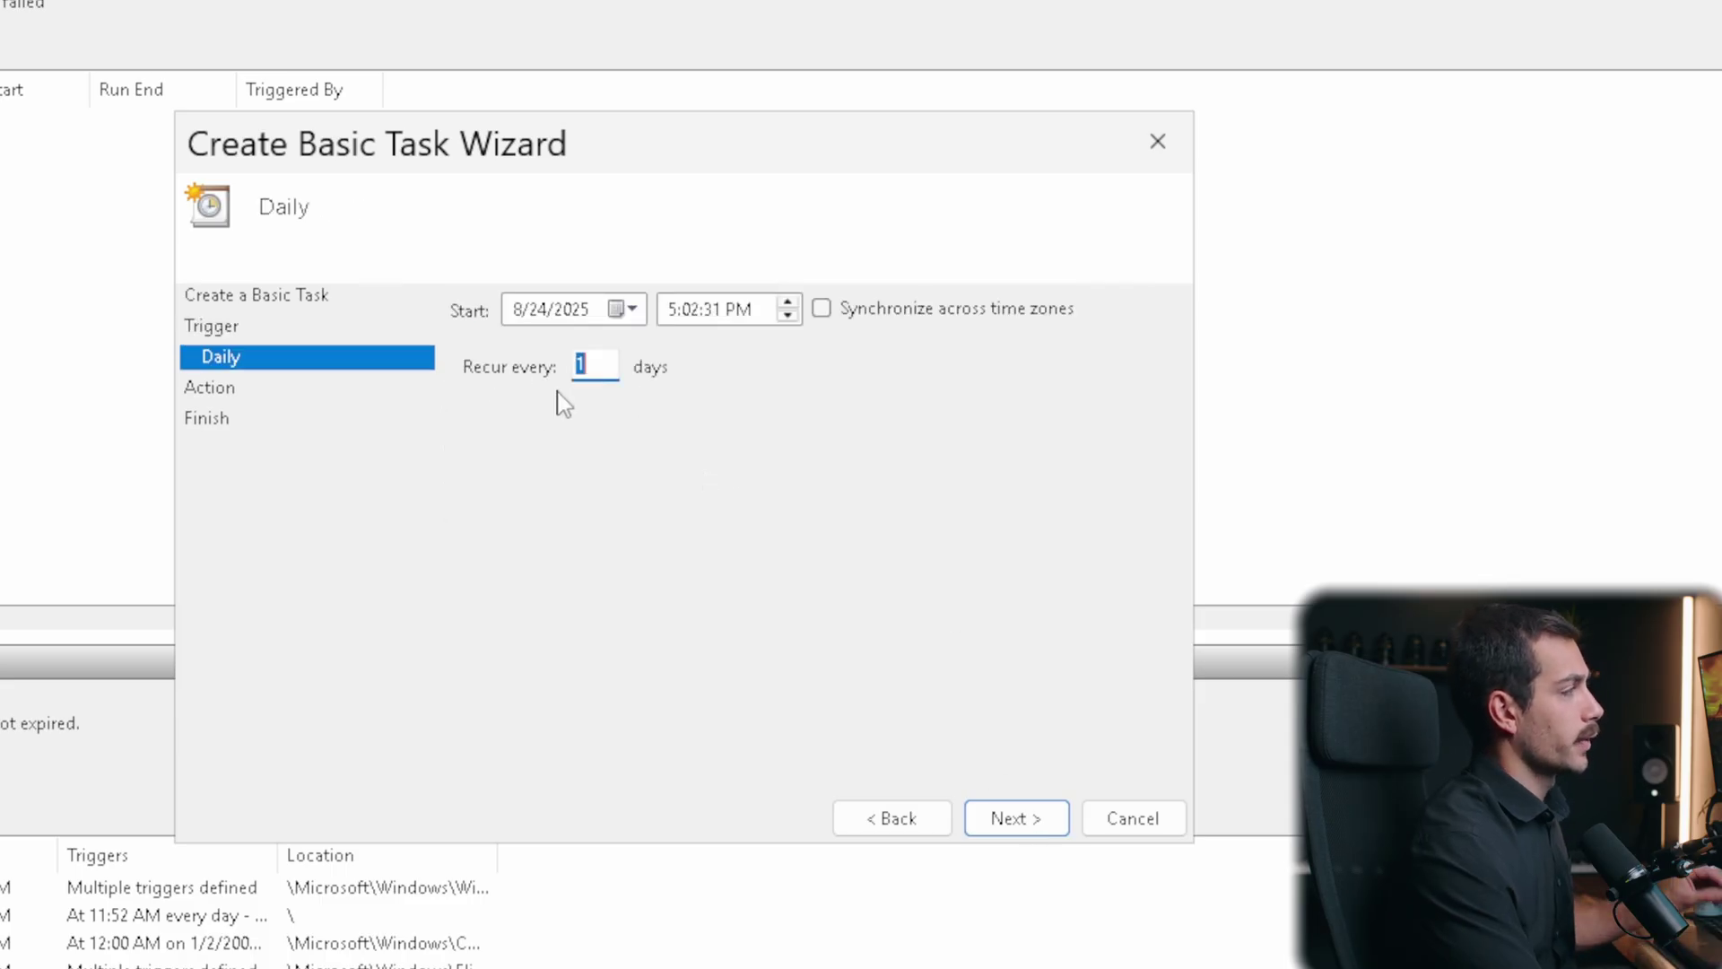
# Step: Adjust the daily start time, choose Start a program, and enter powershell.exe
pyautogui.click(739, 316)
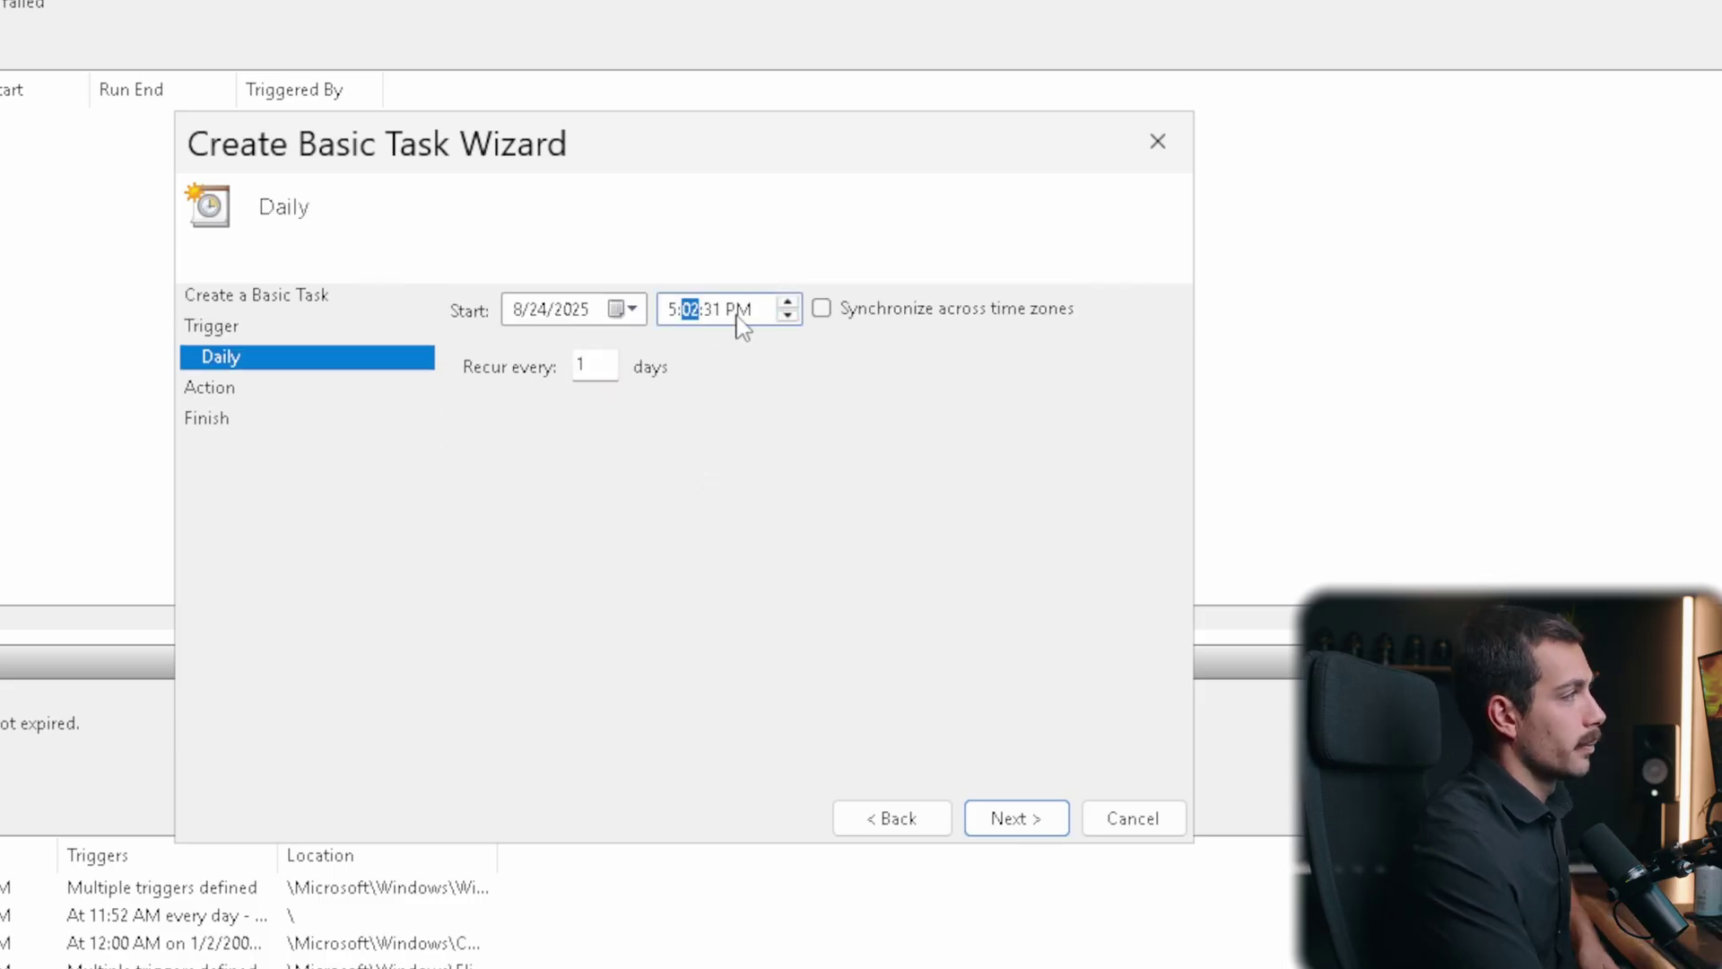
pyautogui.click(744, 314)
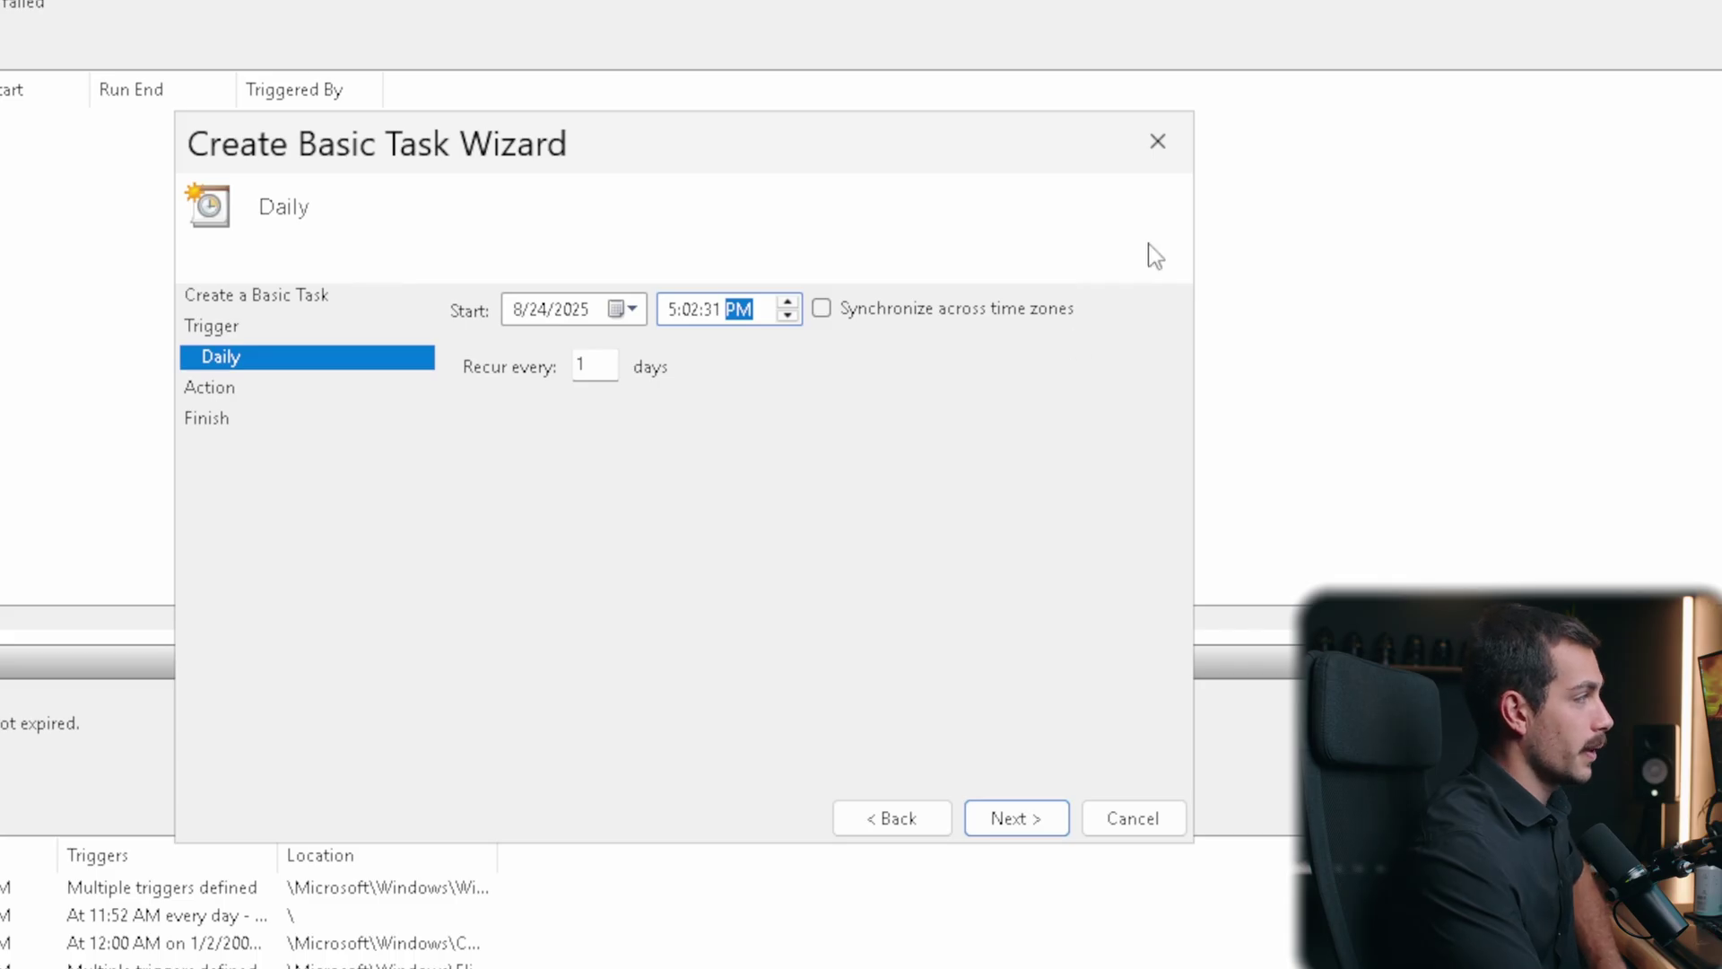
pyautogui.click(1011, 820)
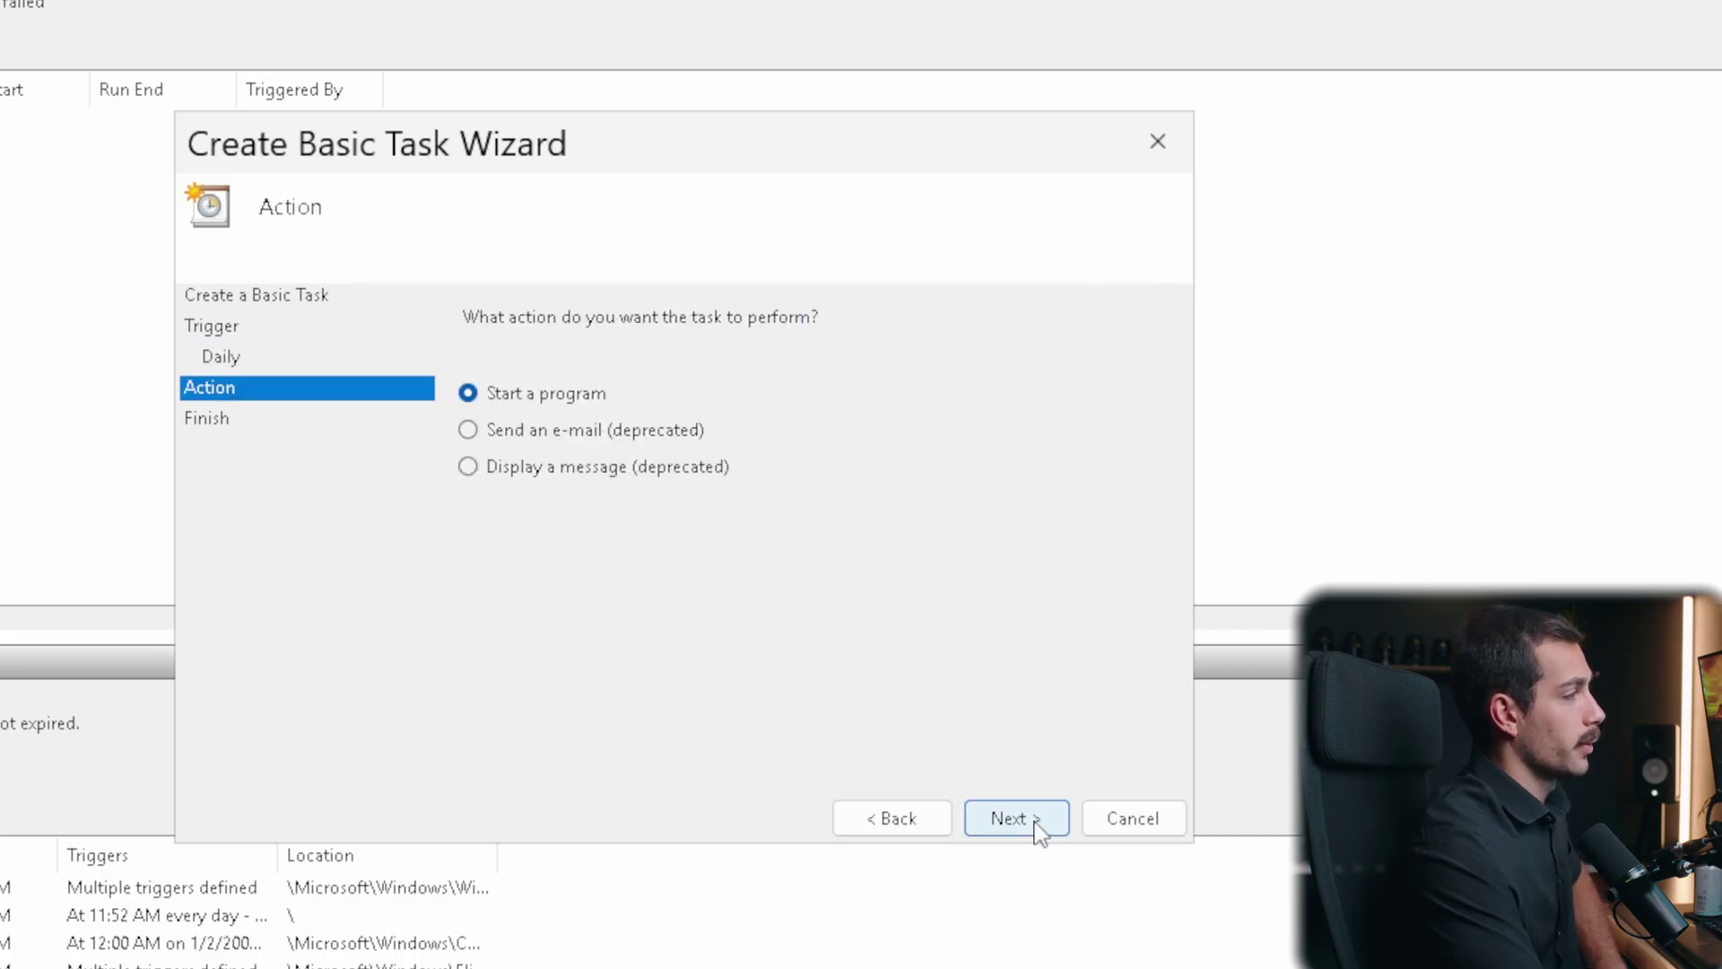
pyautogui.click(1036, 827)
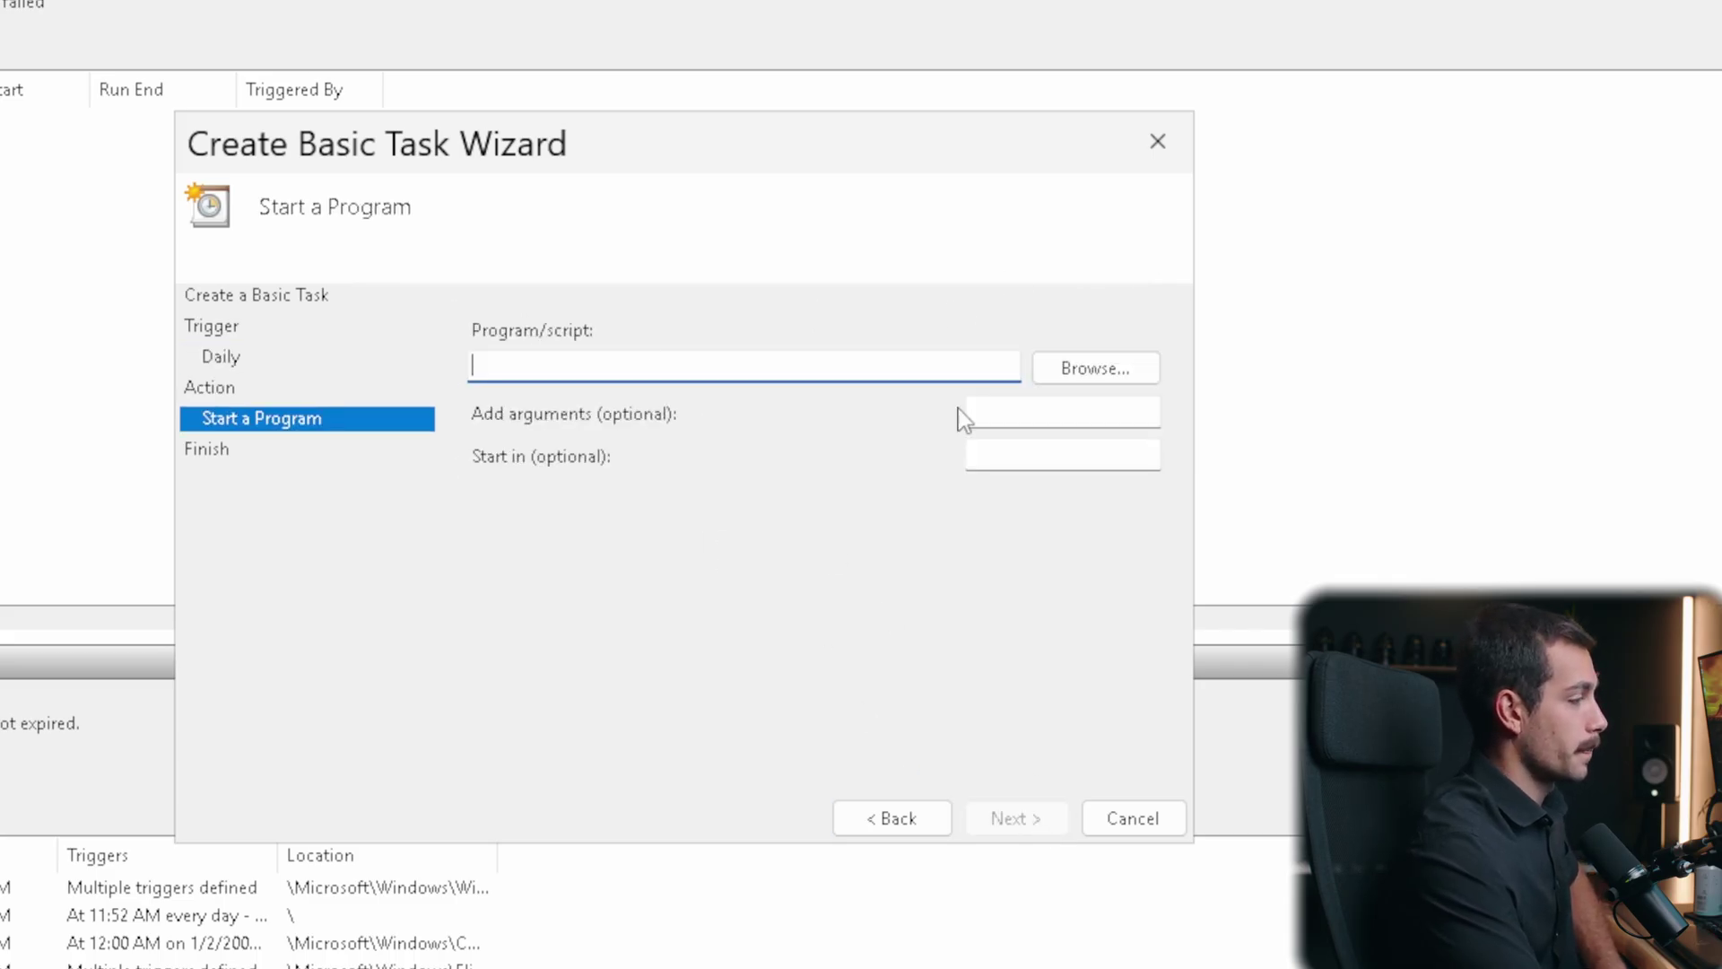
pyautogui.write('powershell.exe')
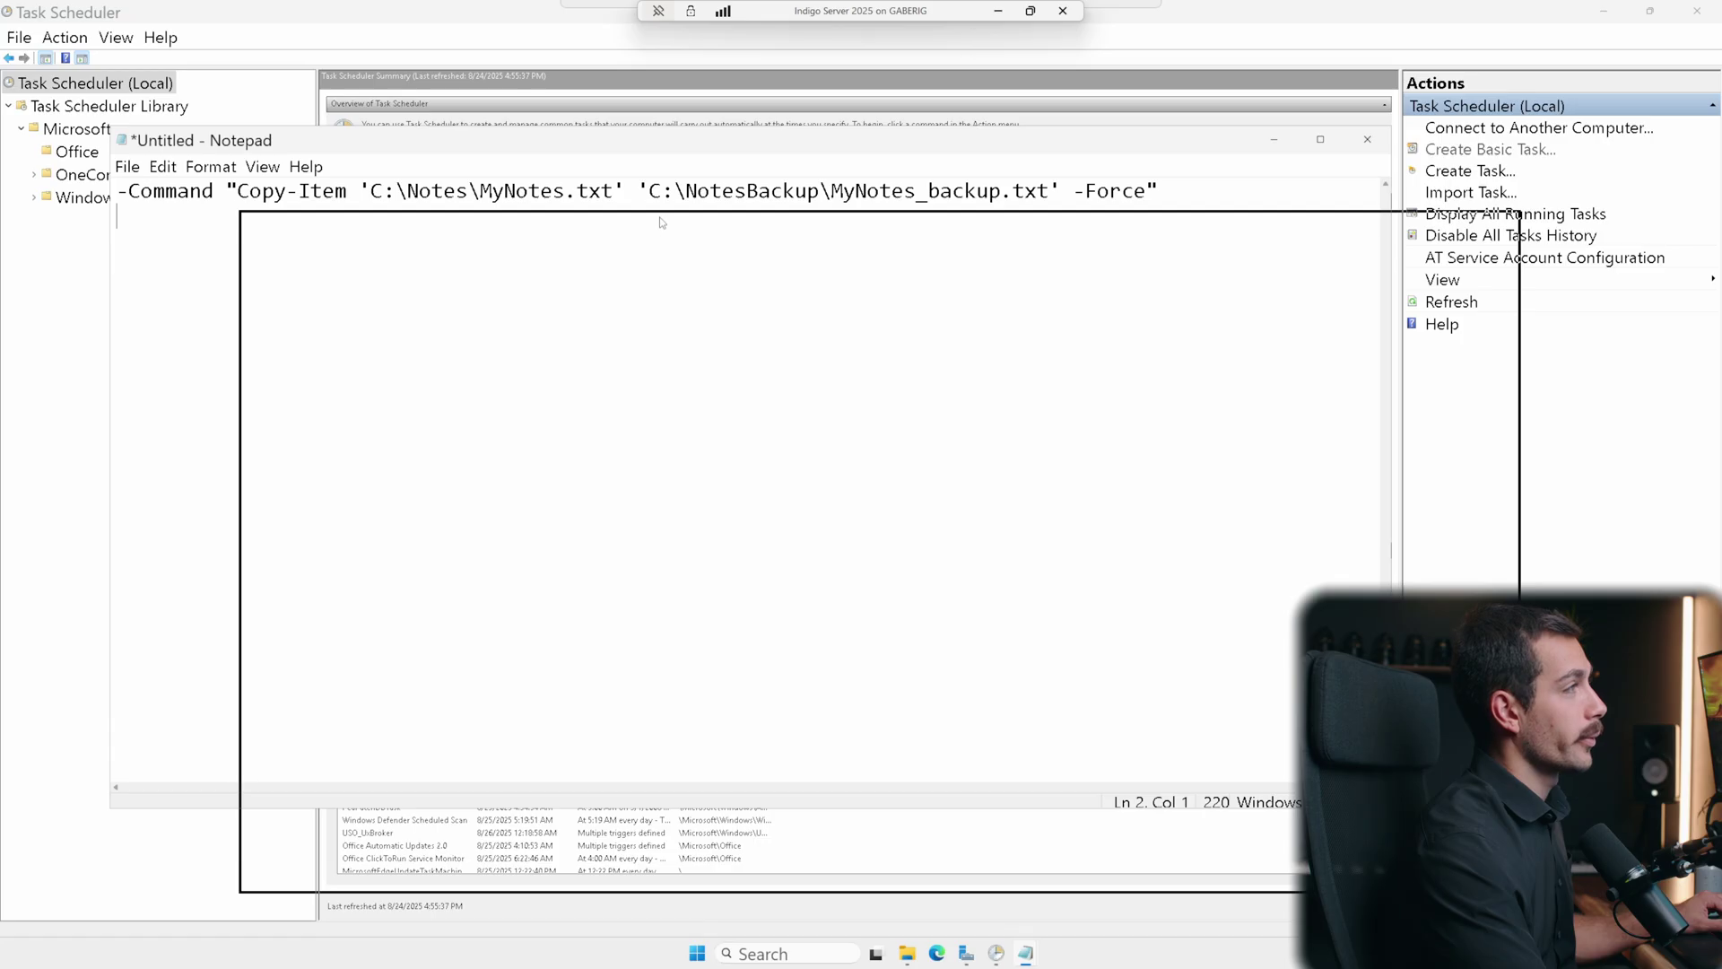
# Step: Reposition Notepad and inspect the source and destination paths of the Copy-Item command
pyautogui.moveTo(539, 147); pyautogui.dragTo(665, 224)
pyautogui.moveTo(548, 224)
pyautogui.mouseDown()
pyautogui.moveTo(657, 308)
pyautogui.moveTo(530, 200)
pyautogui.mouseUp()
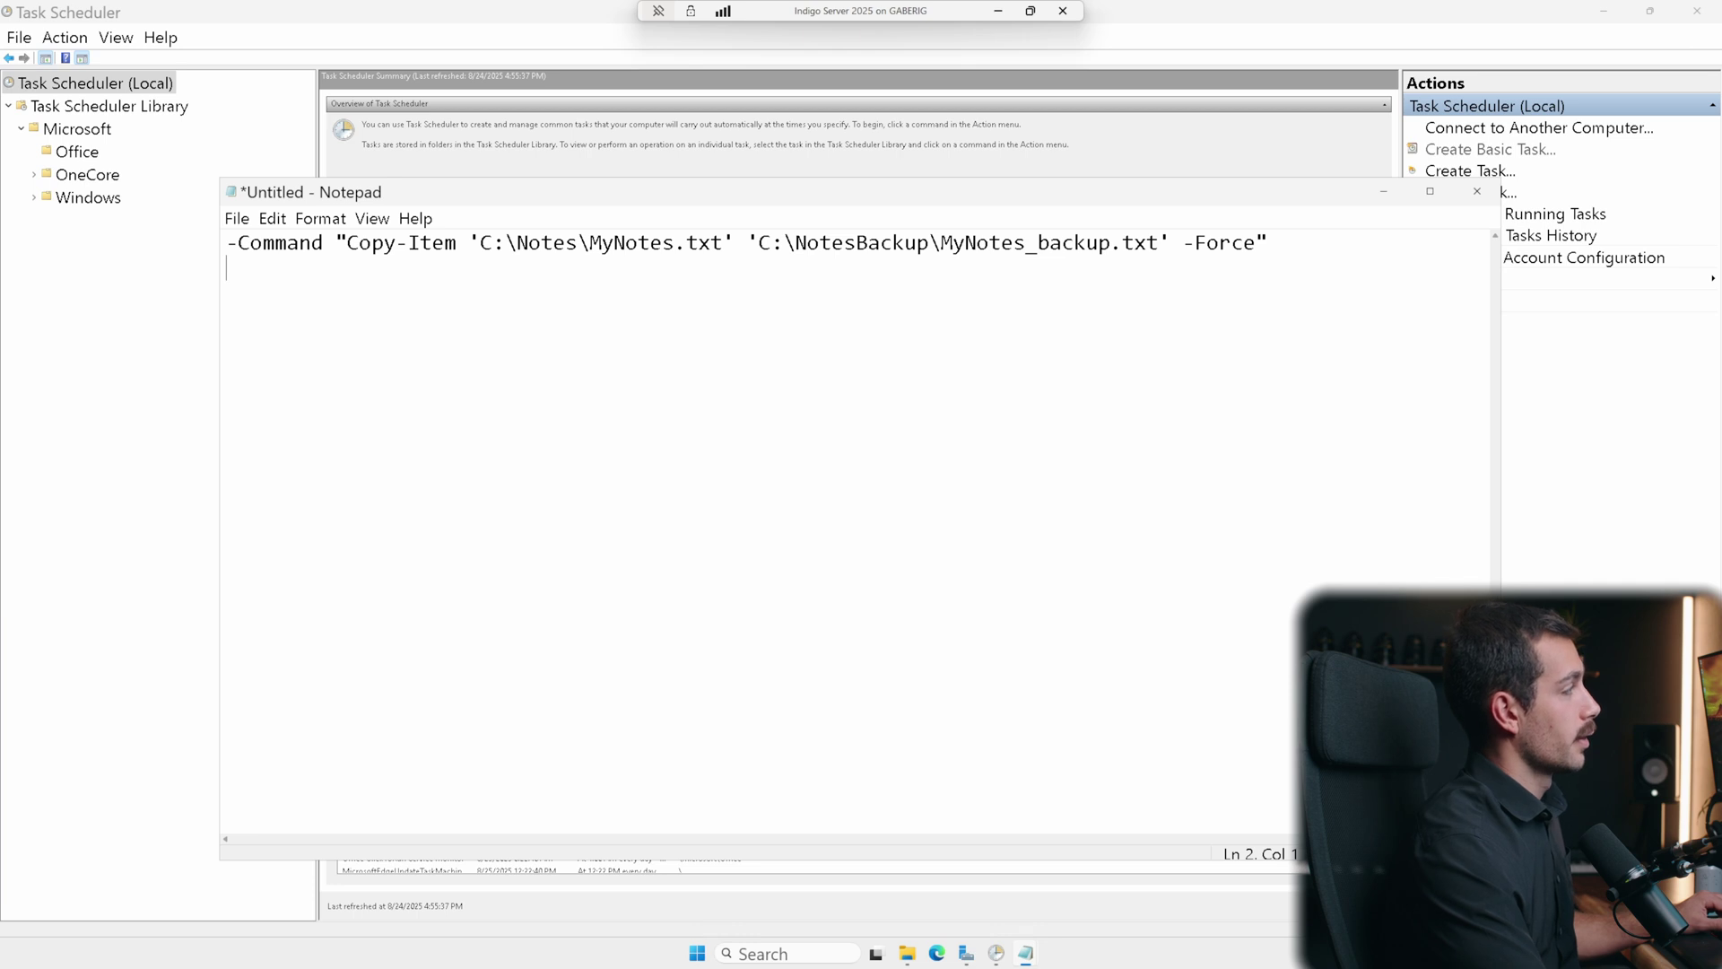
pyautogui.hotkey('ctrl', 'shift', 'Right')
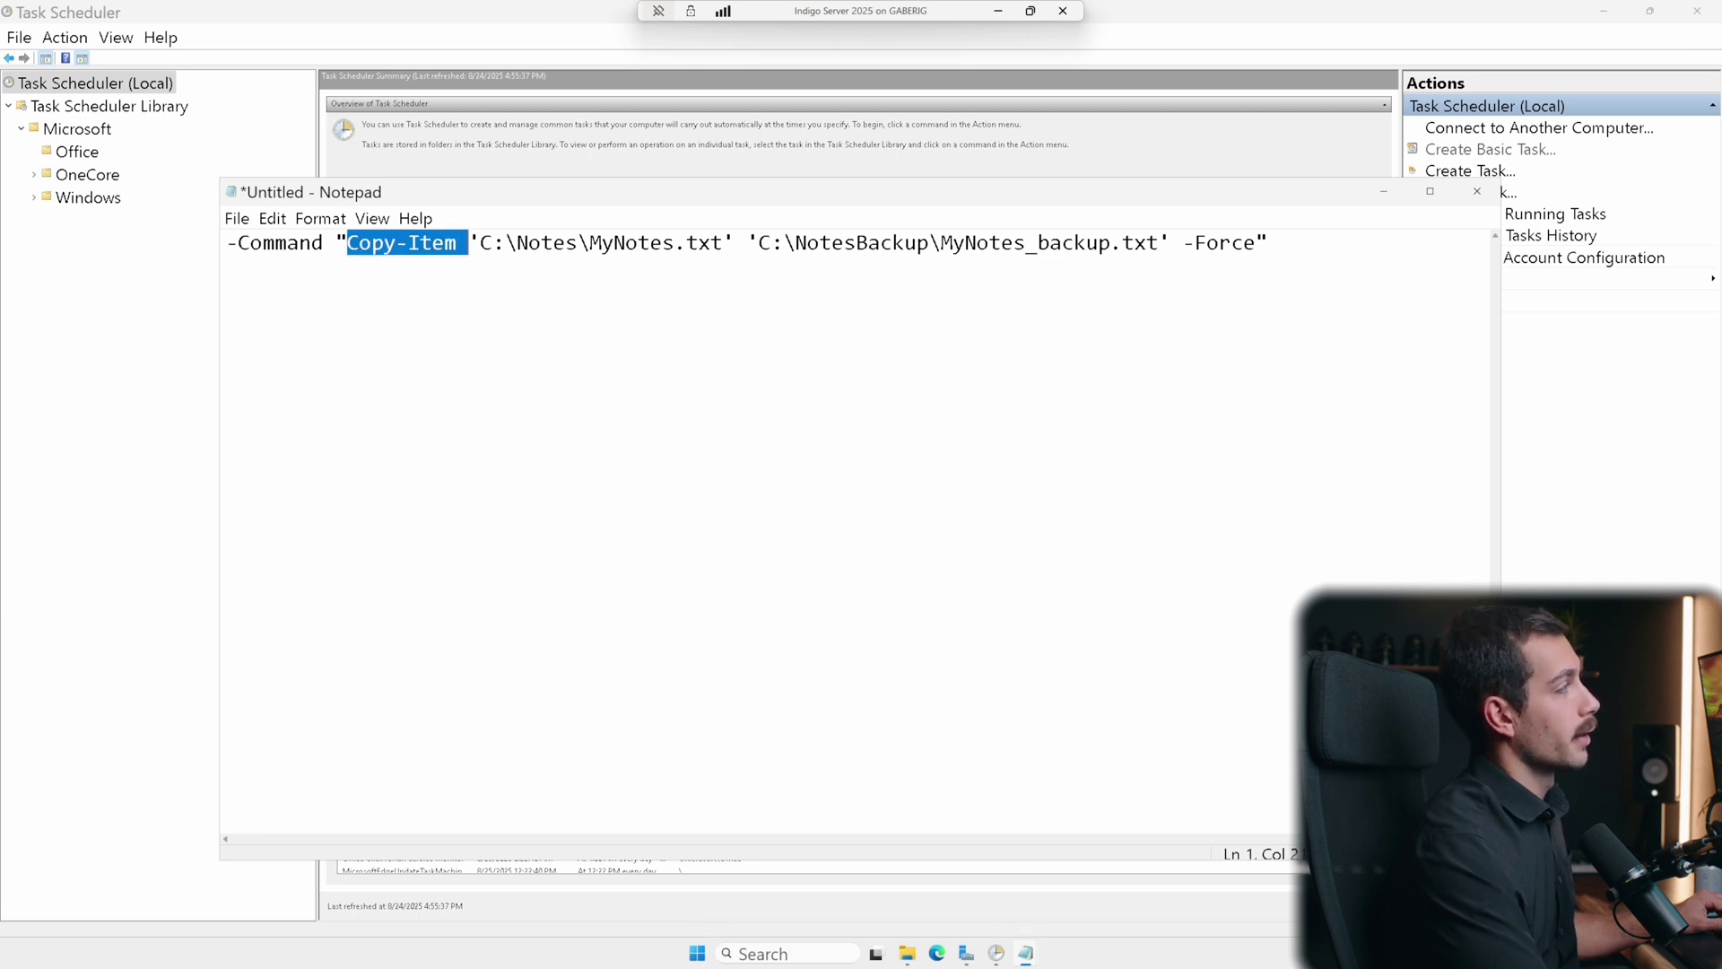
pyautogui.moveTo(517, 242); pyautogui.dragTo(1269, 242)
pyautogui.click(797, 242)
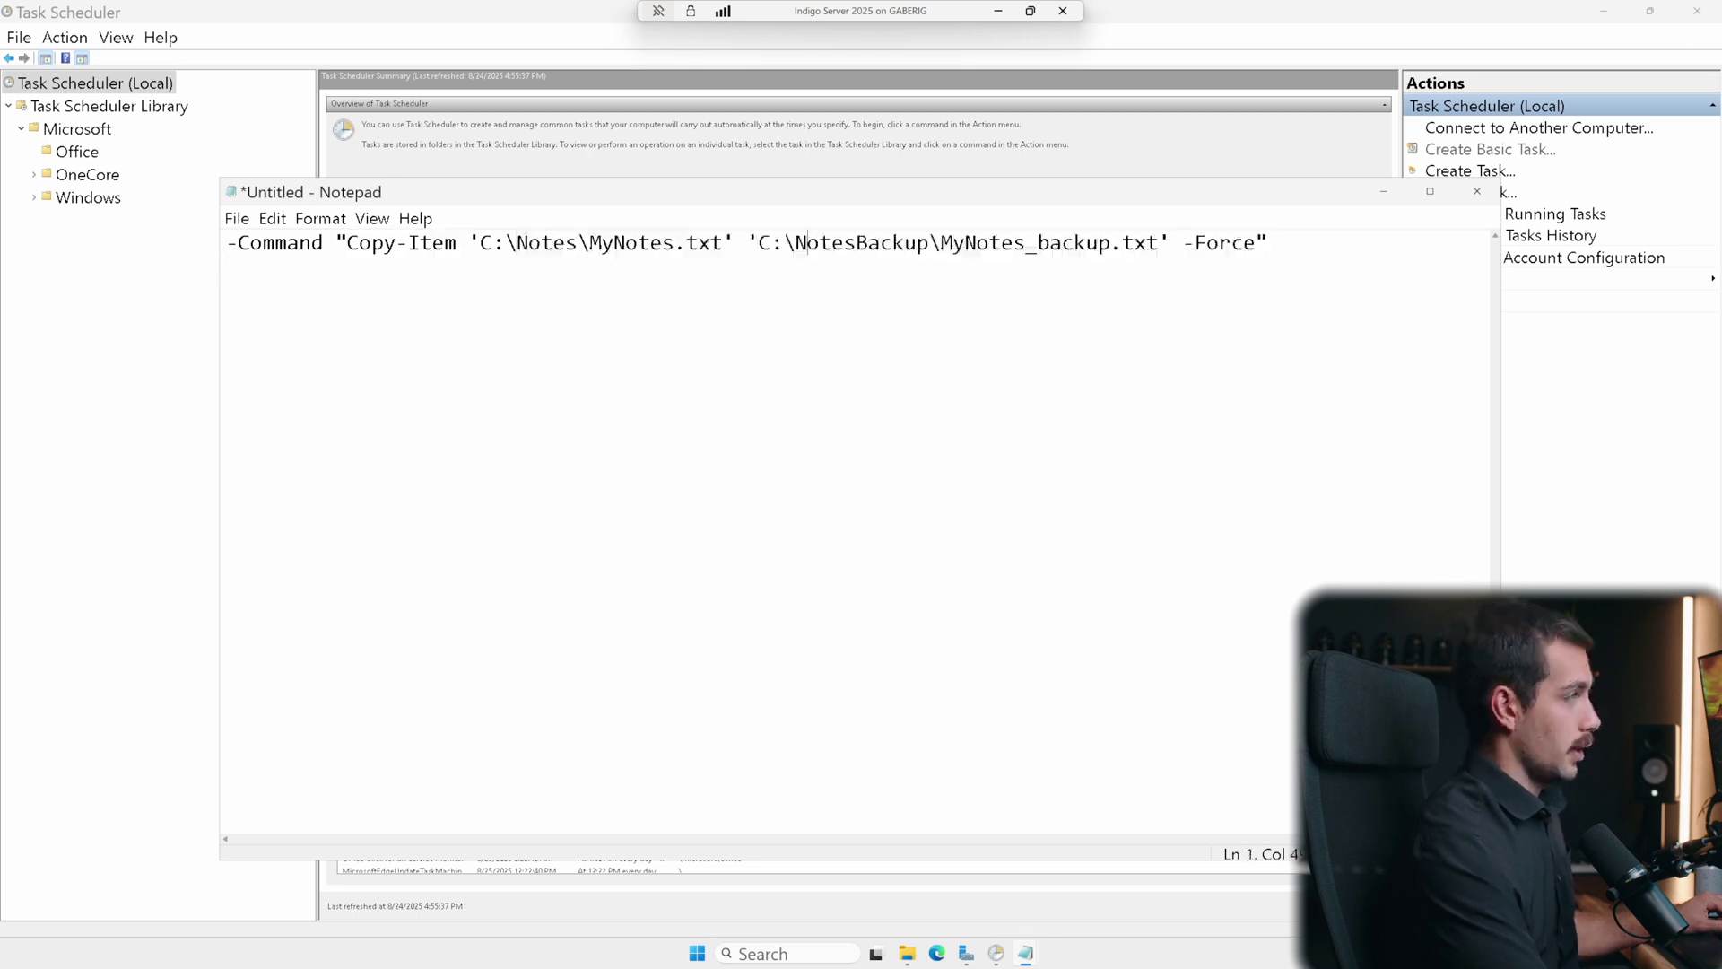
pyautogui.moveTo(770, 242); pyautogui.dragTo(1135, 242)
pyautogui.click(1061, 242)
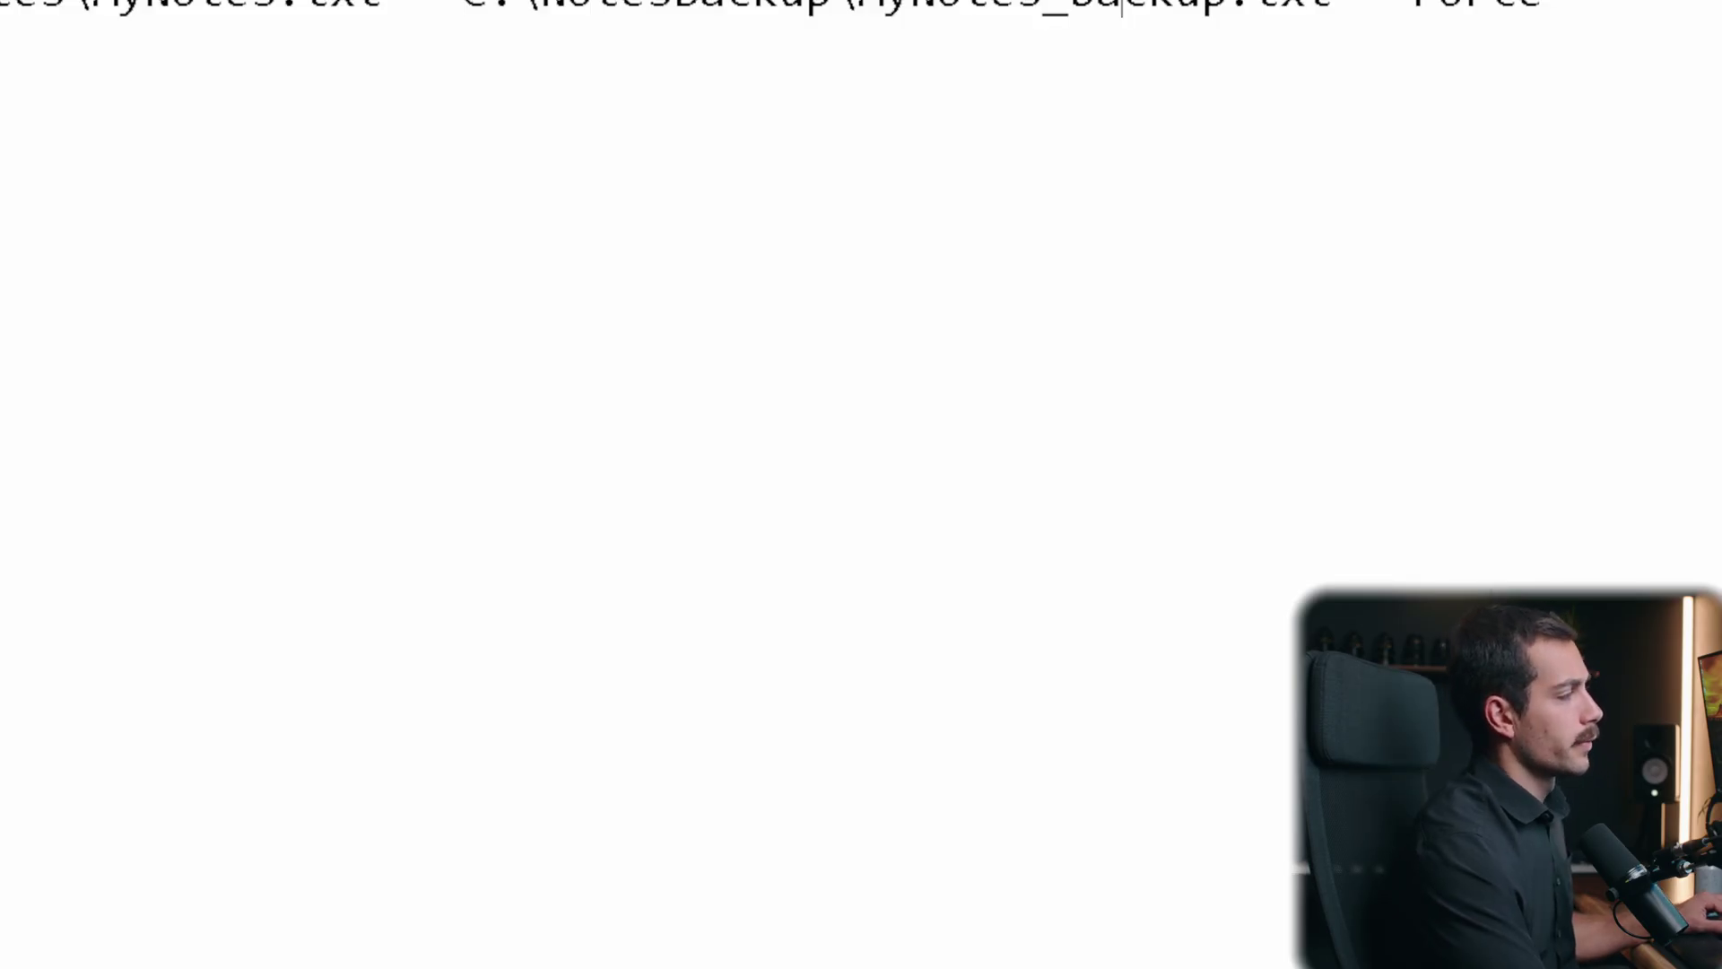
# Step: Check the Notes Backup folder on drive C: in File Explorer
pyautogui.hotkey('alt', 'Tab')
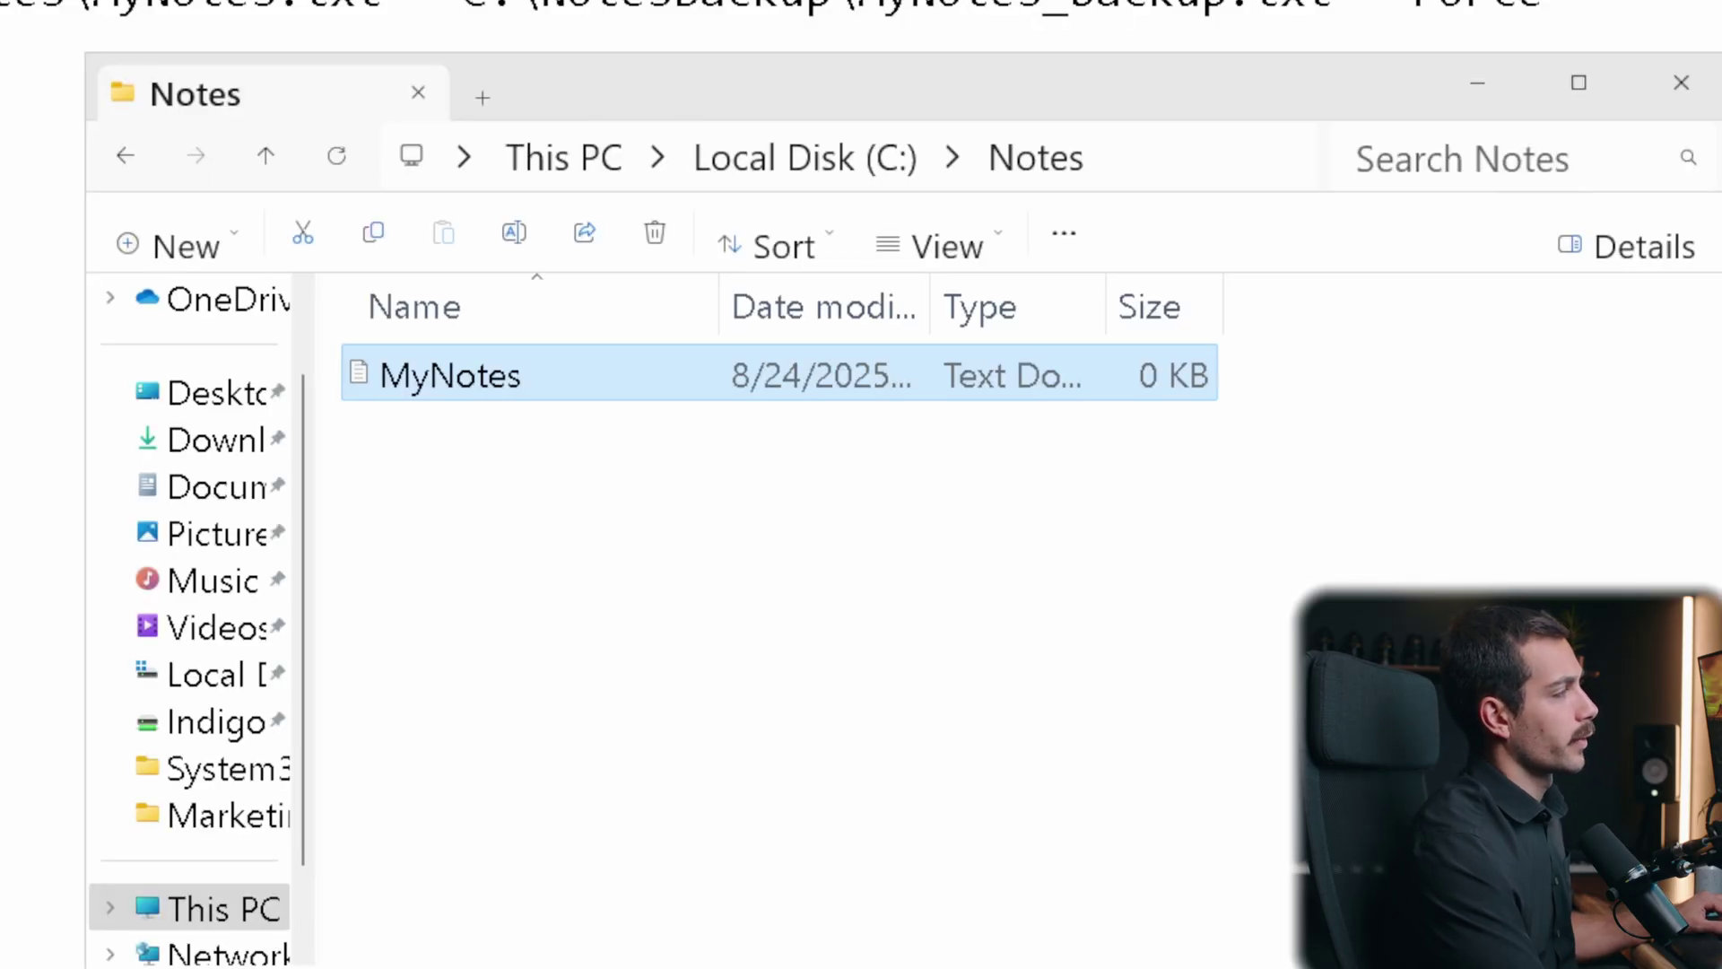
pyautogui.click(125, 158)
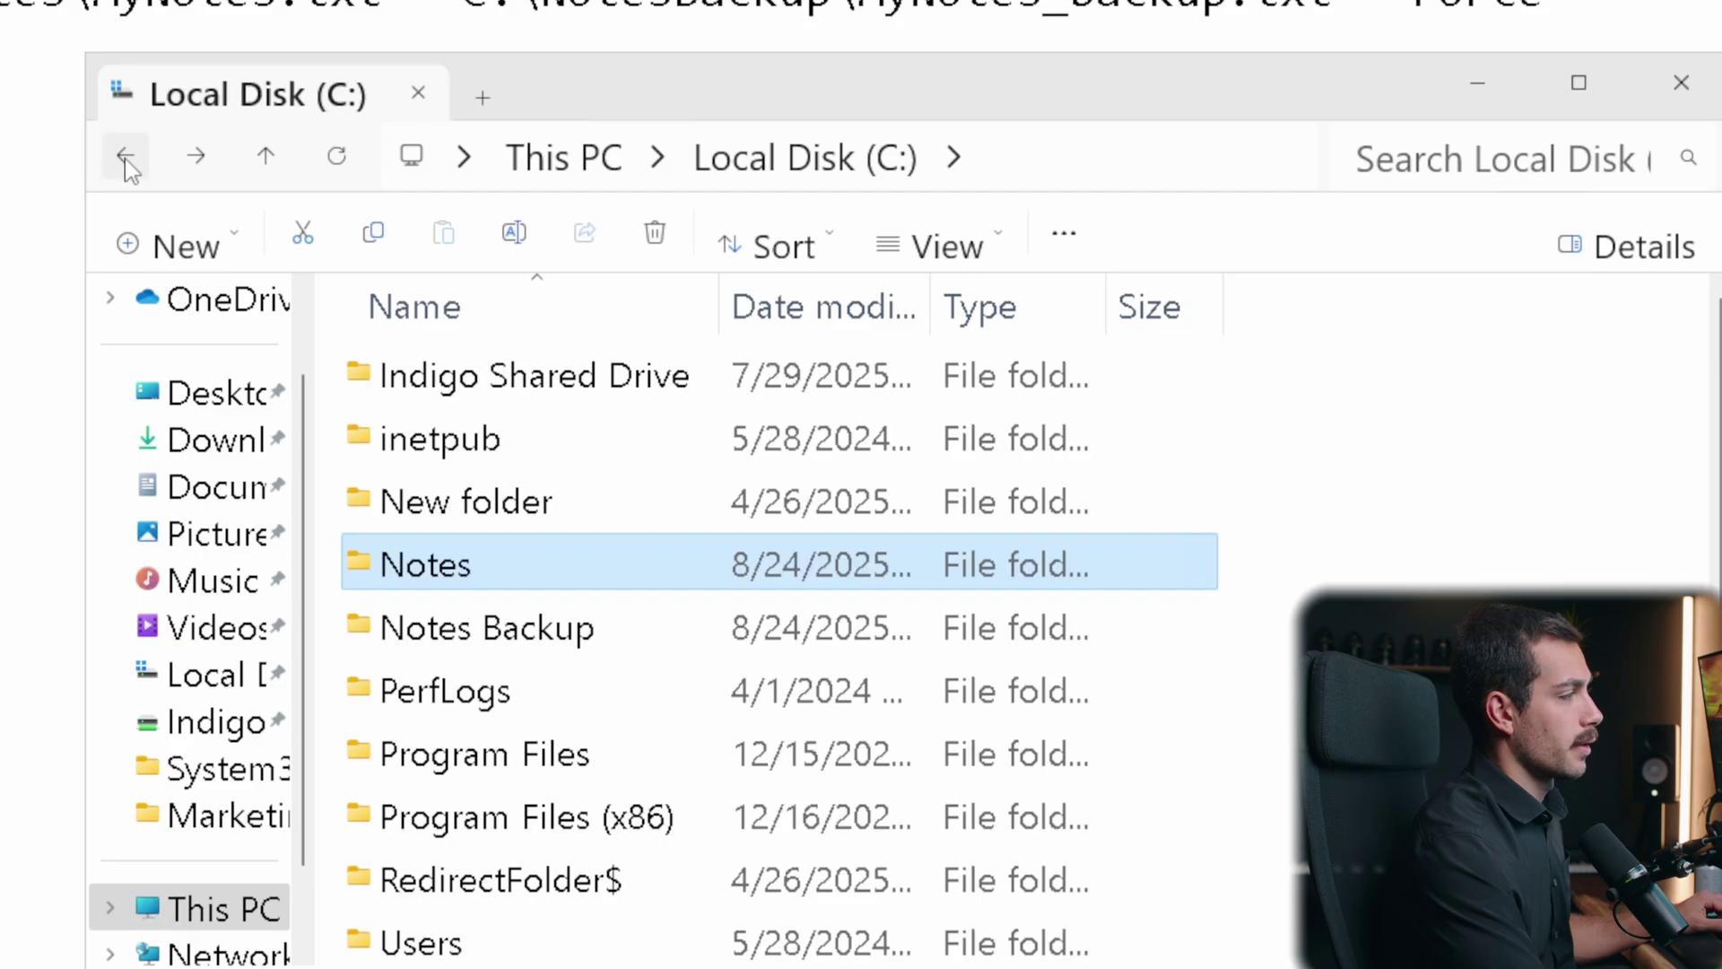
pyautogui.scroll(-2, 592, 888)
pyautogui.scroll(2, 511, 934)
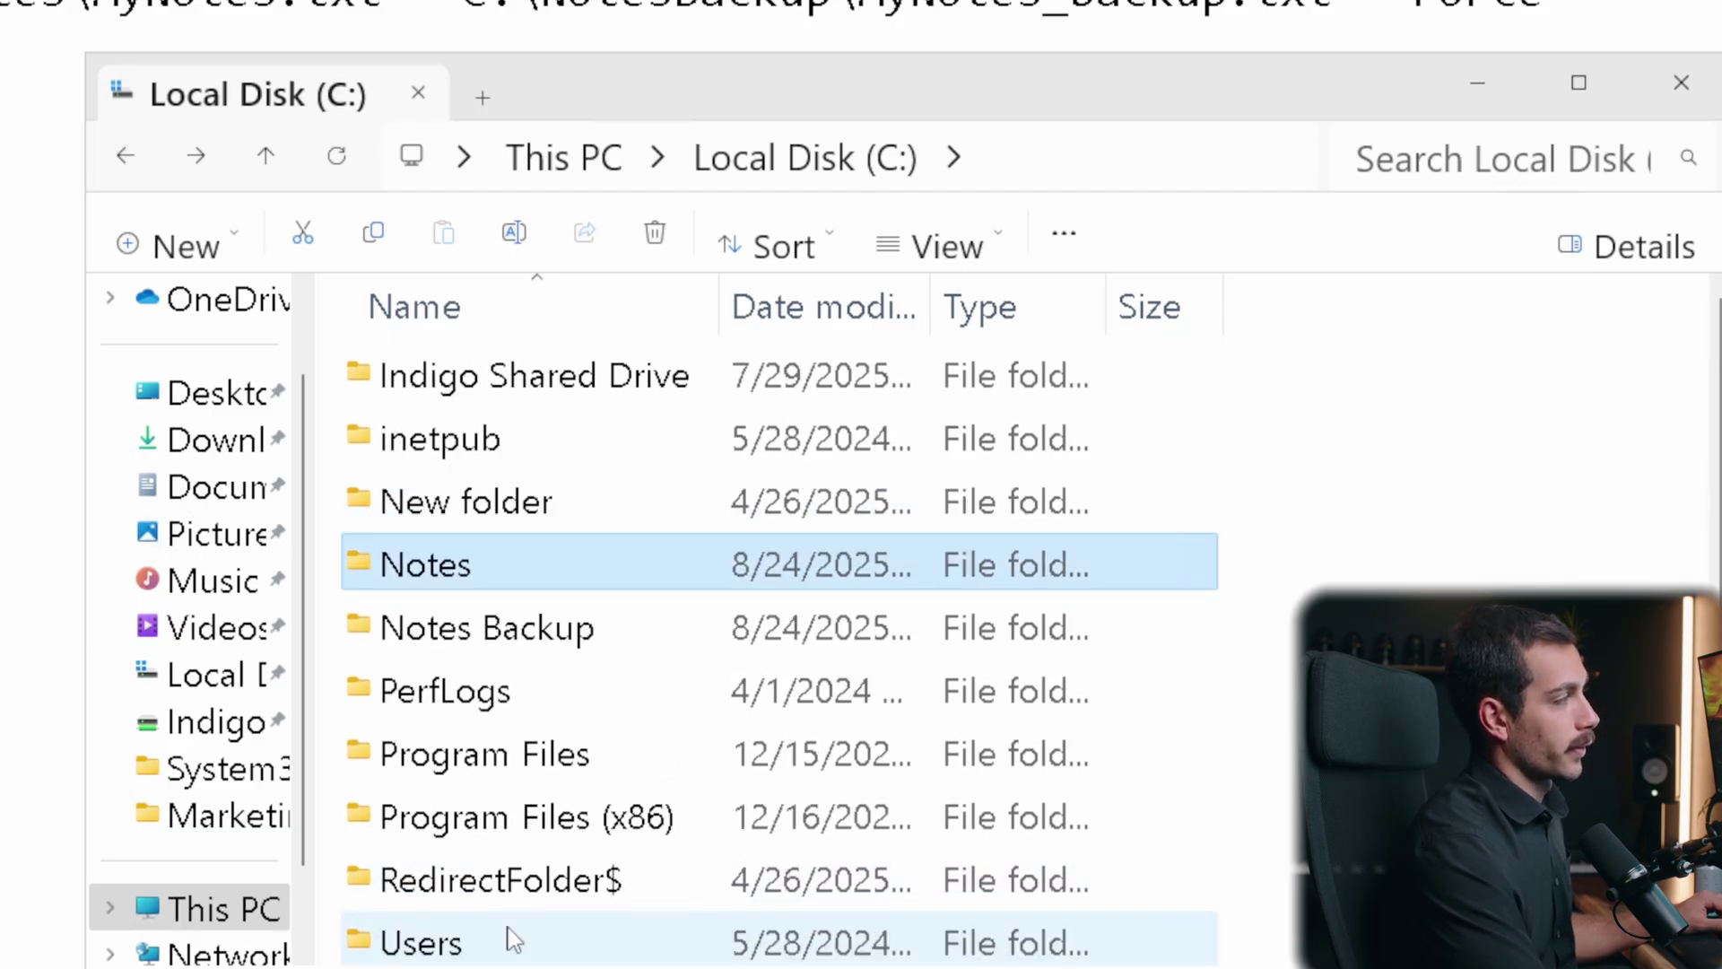
pyautogui.click(548, 629)
# Step: Delete the 'My' prefix from the backup file name and select the whole command
pyautogui.click(1094, 9)
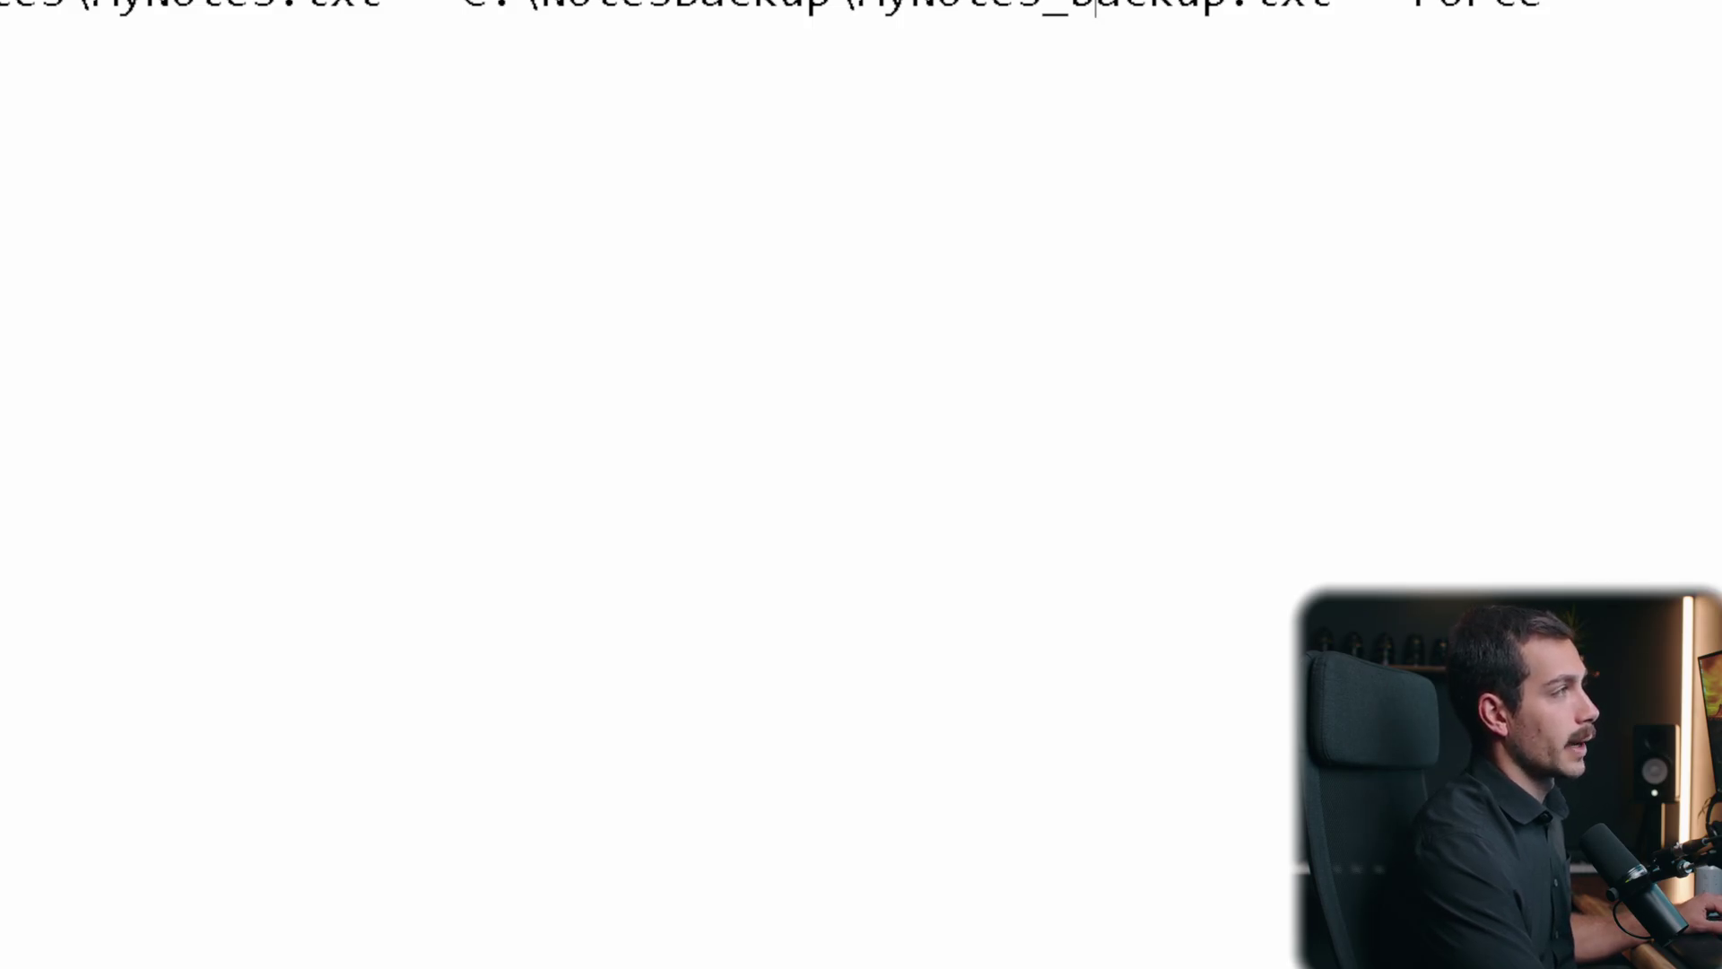
pyautogui.moveTo(859, 5); pyautogui.dragTo(908, 5)
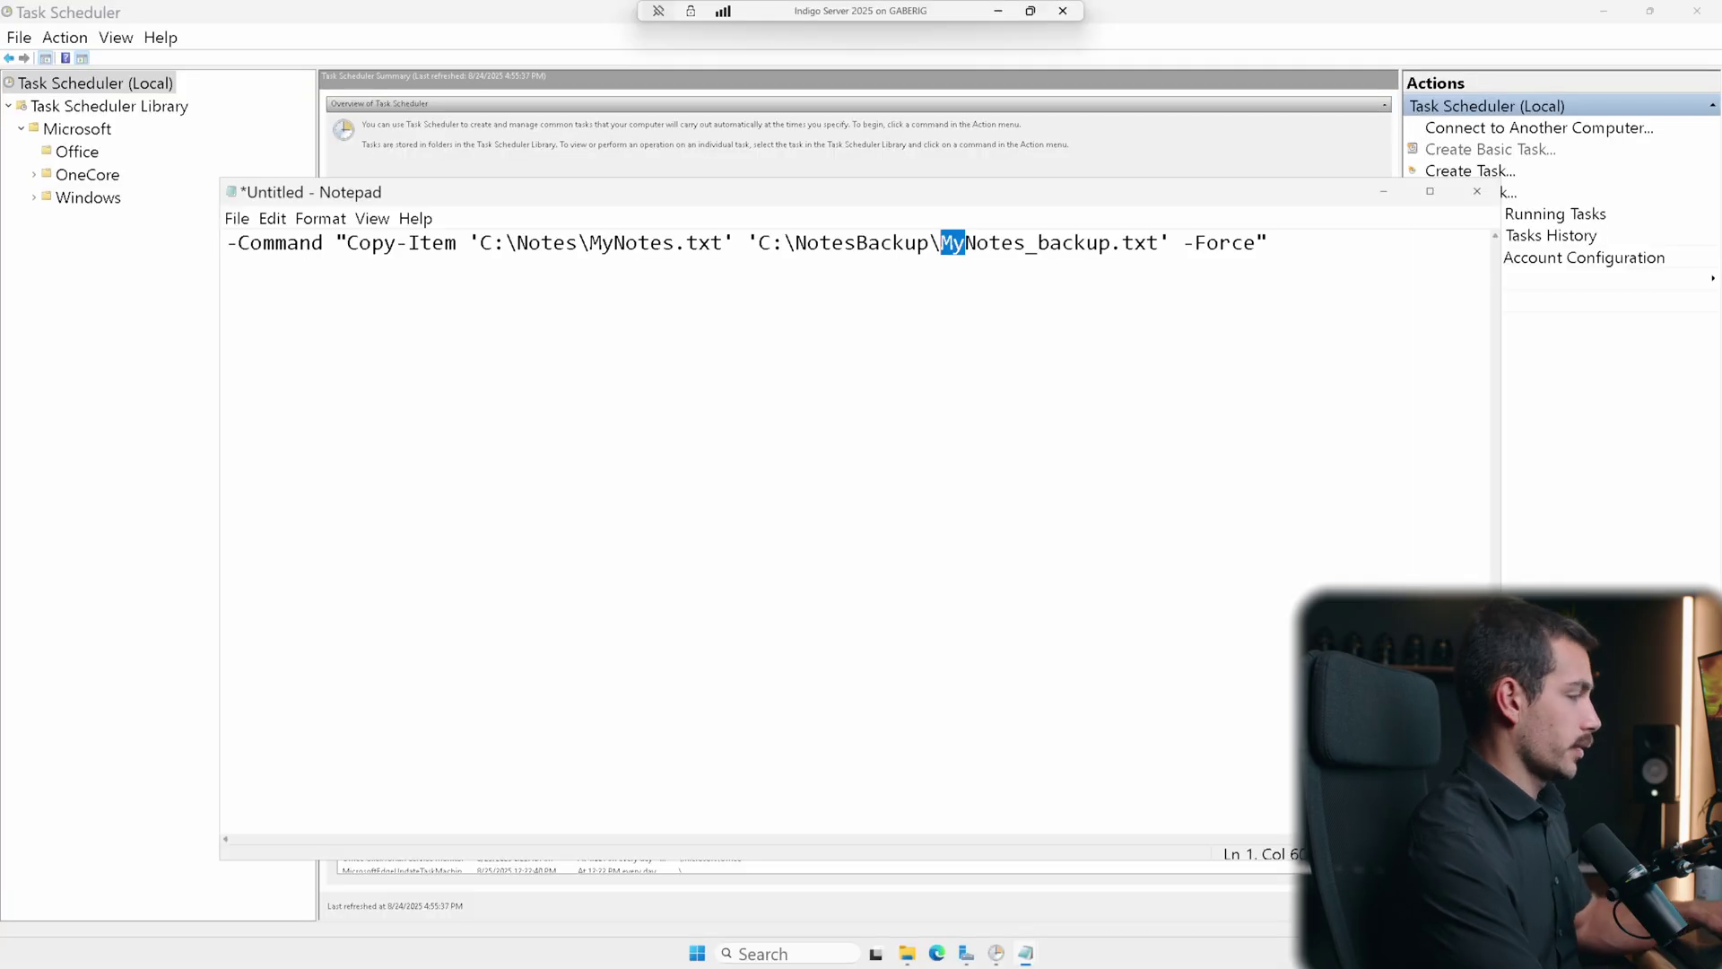
pyautogui.press('BackSpace')
pyautogui.press('BackSpace')
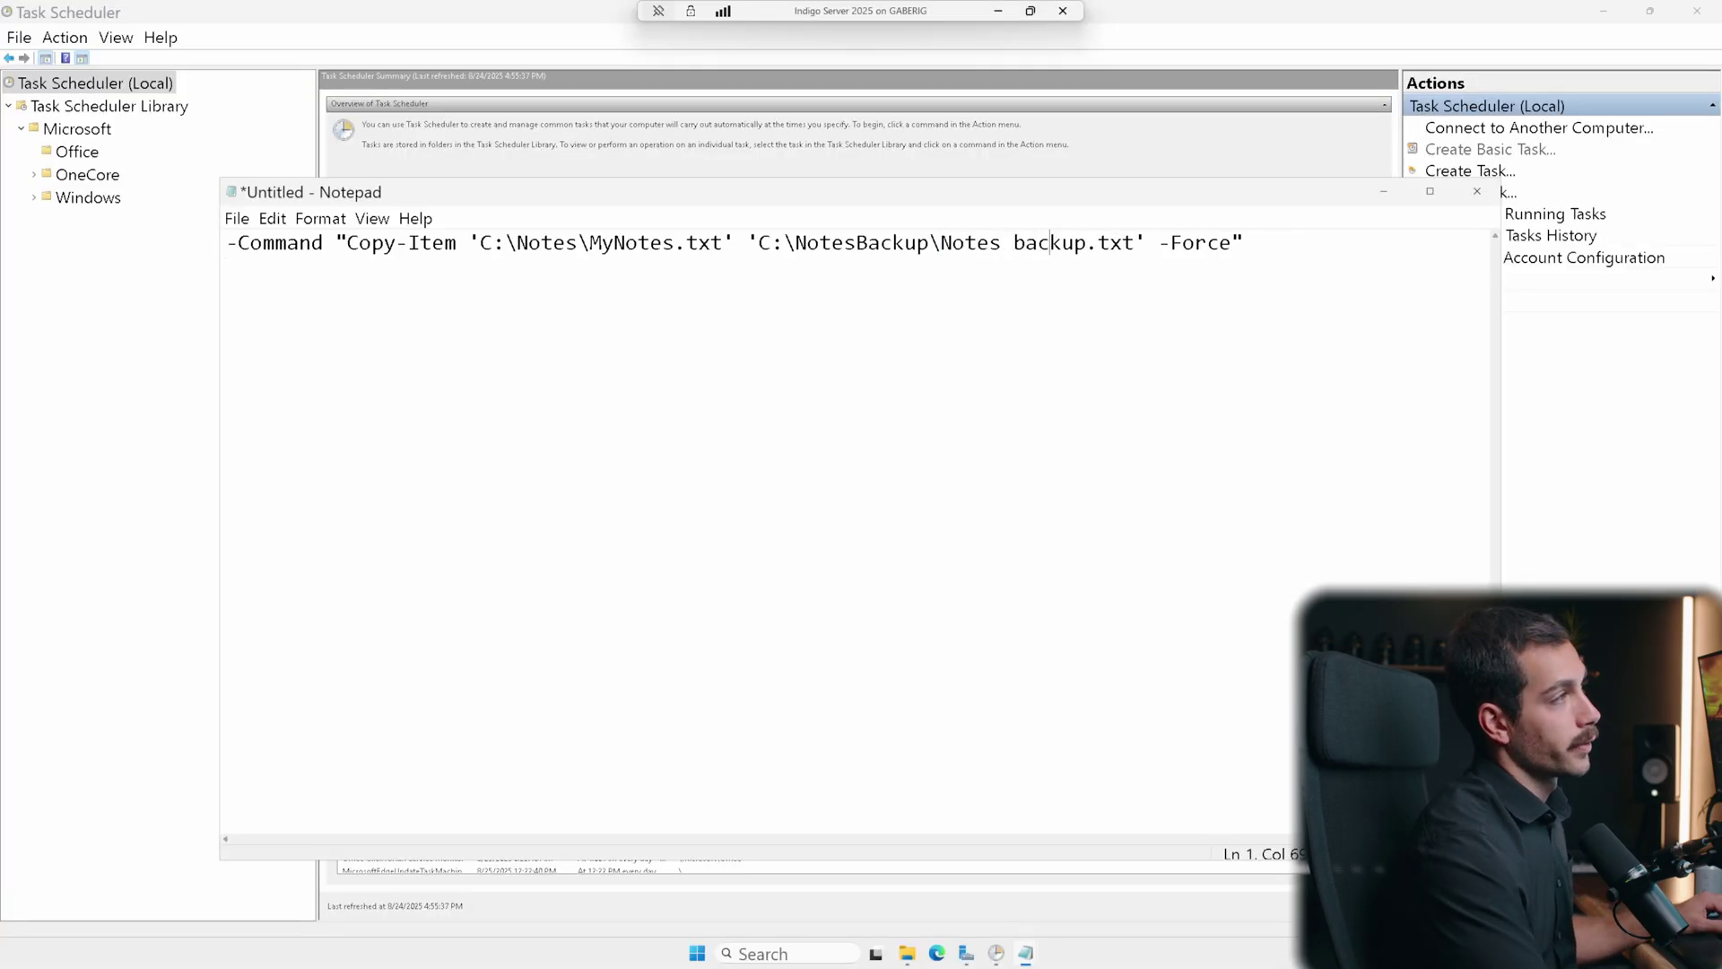
pyautogui.moveTo(1245, 242); pyautogui.dragTo(226, 243)
# Step: Paste the Copy-Item command as powershell.exe arguments, review the summary, and finish
pyautogui.hotkey('alt', 'Tab')
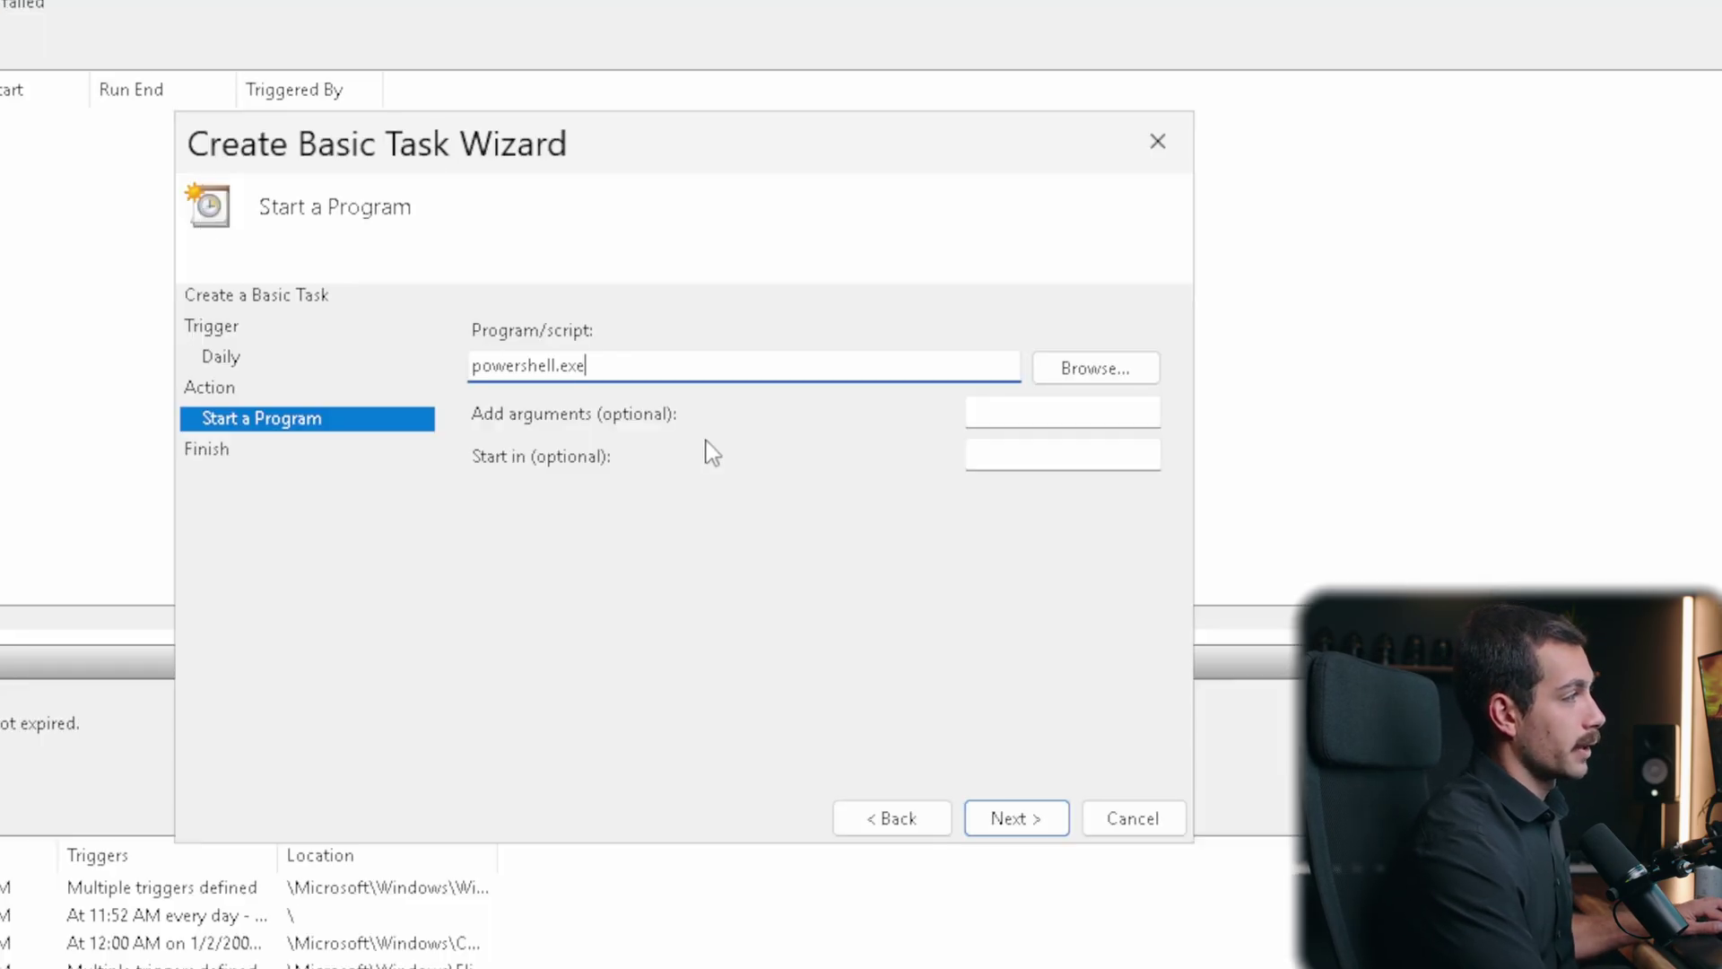
pyautogui.press('Tab')
pyautogui.press('Tab')
pyautogui.hotkey('ctrl', 'v')
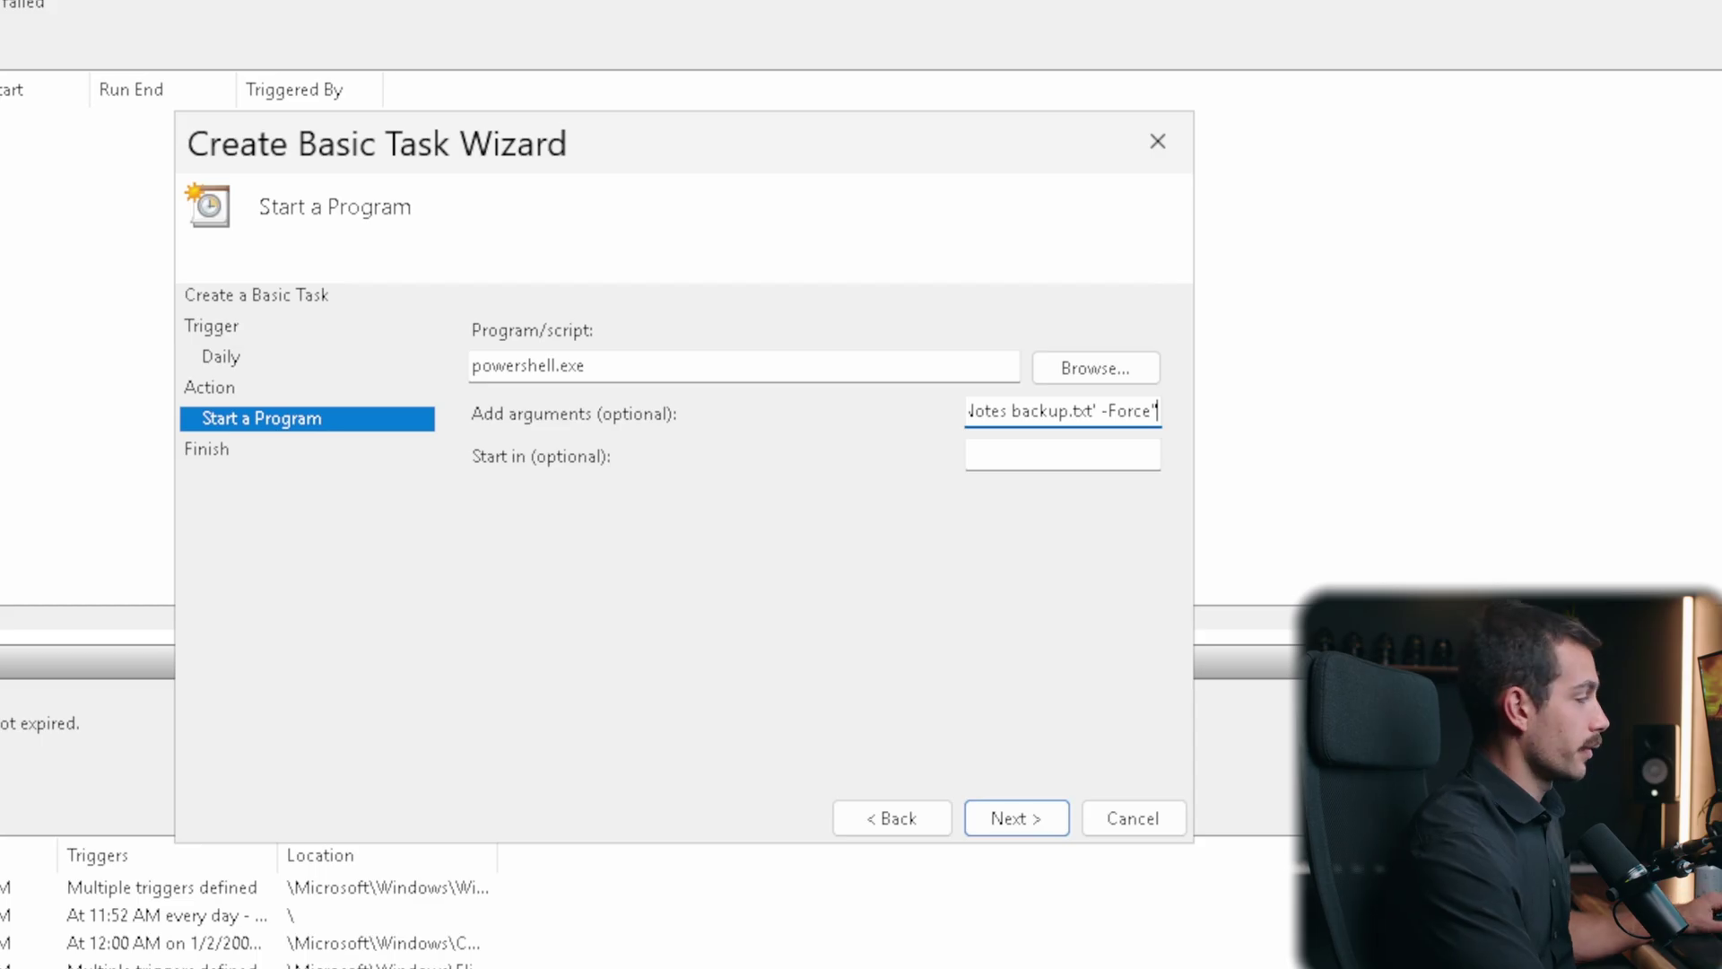
pyautogui.click(1046, 818)
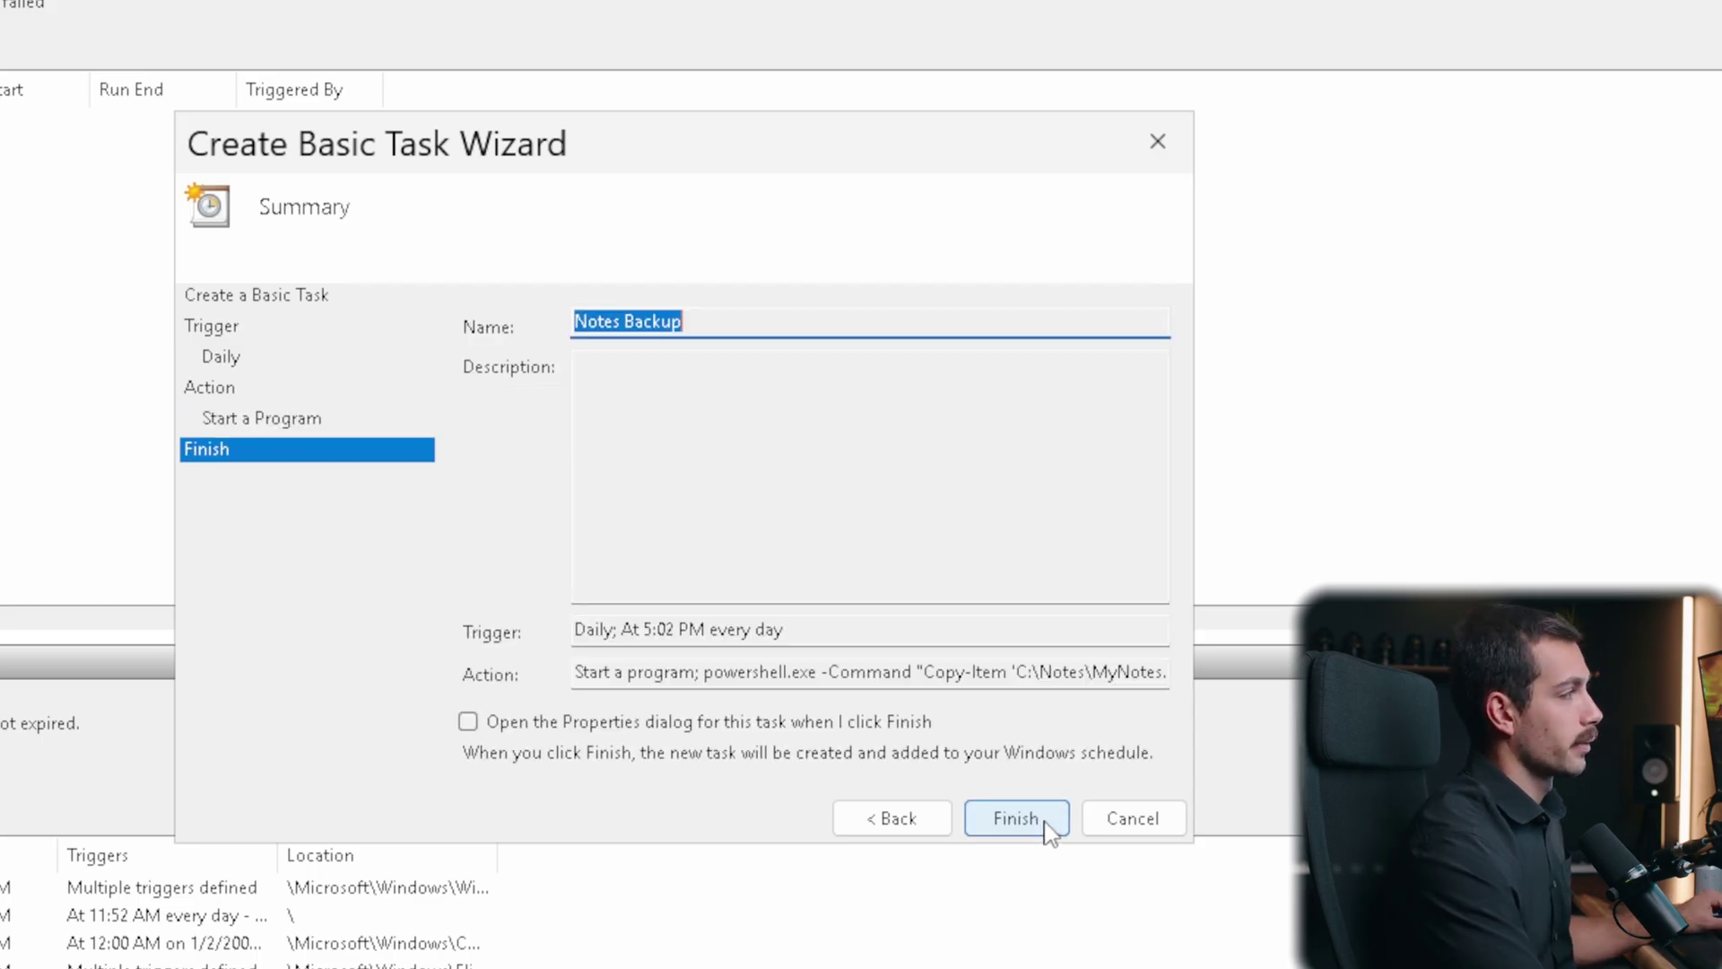
pyautogui.press('Tab')
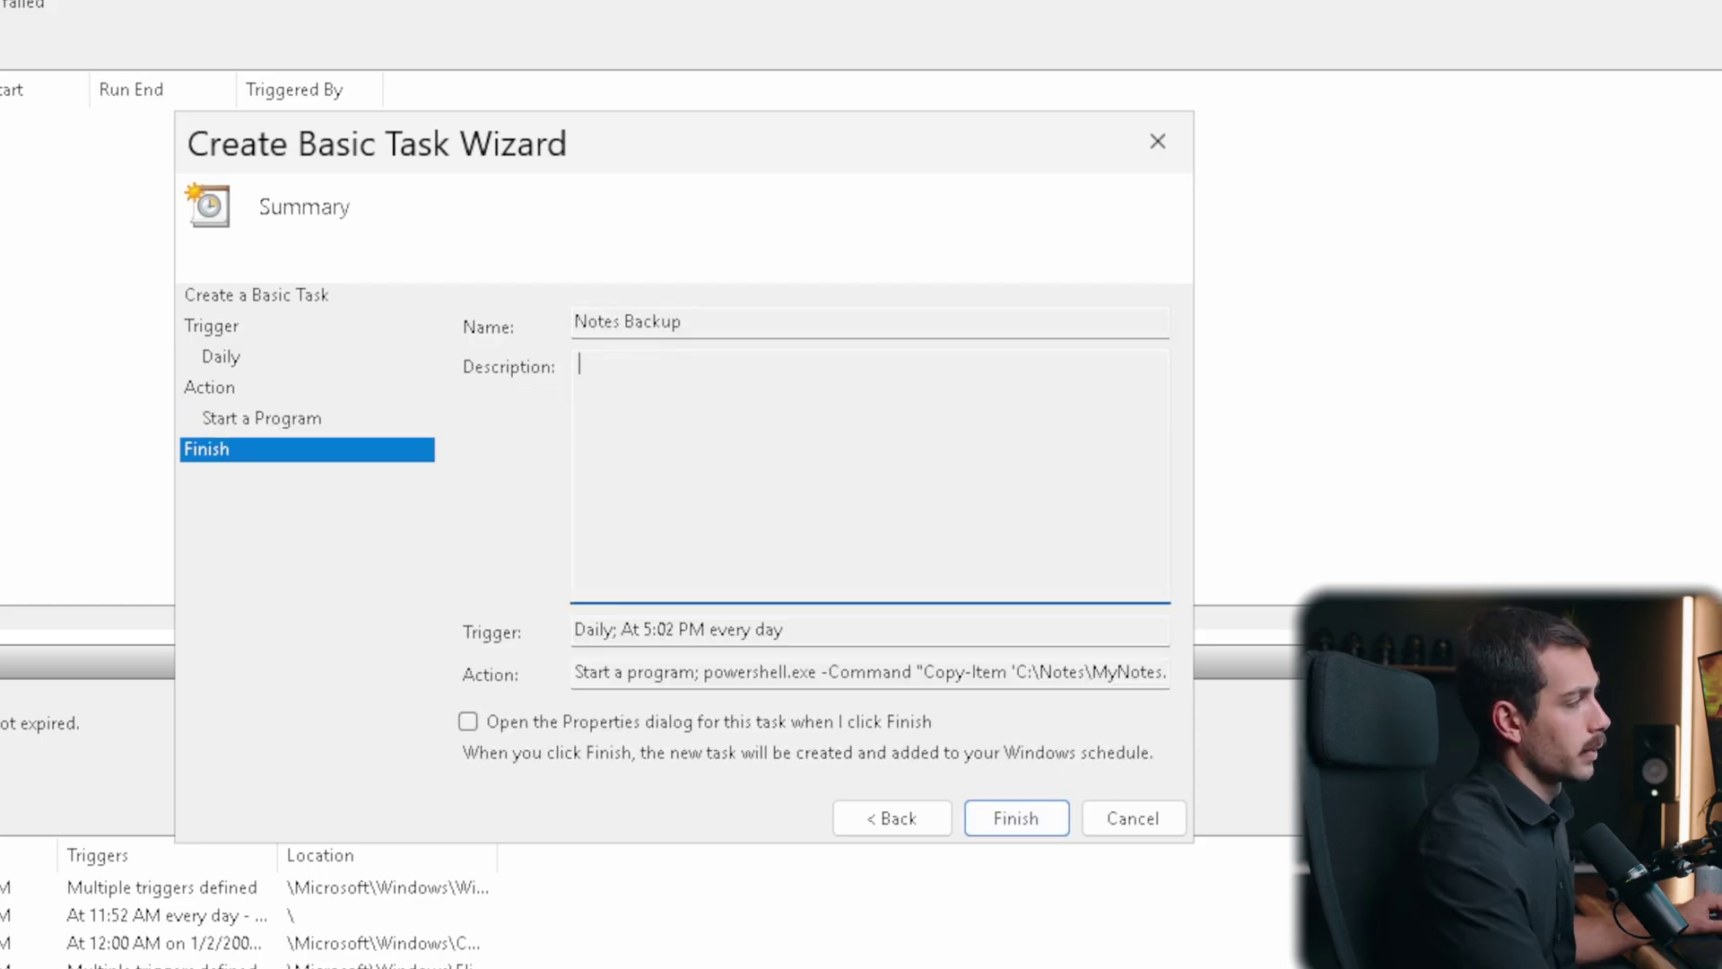
pyautogui.click(1017, 818)
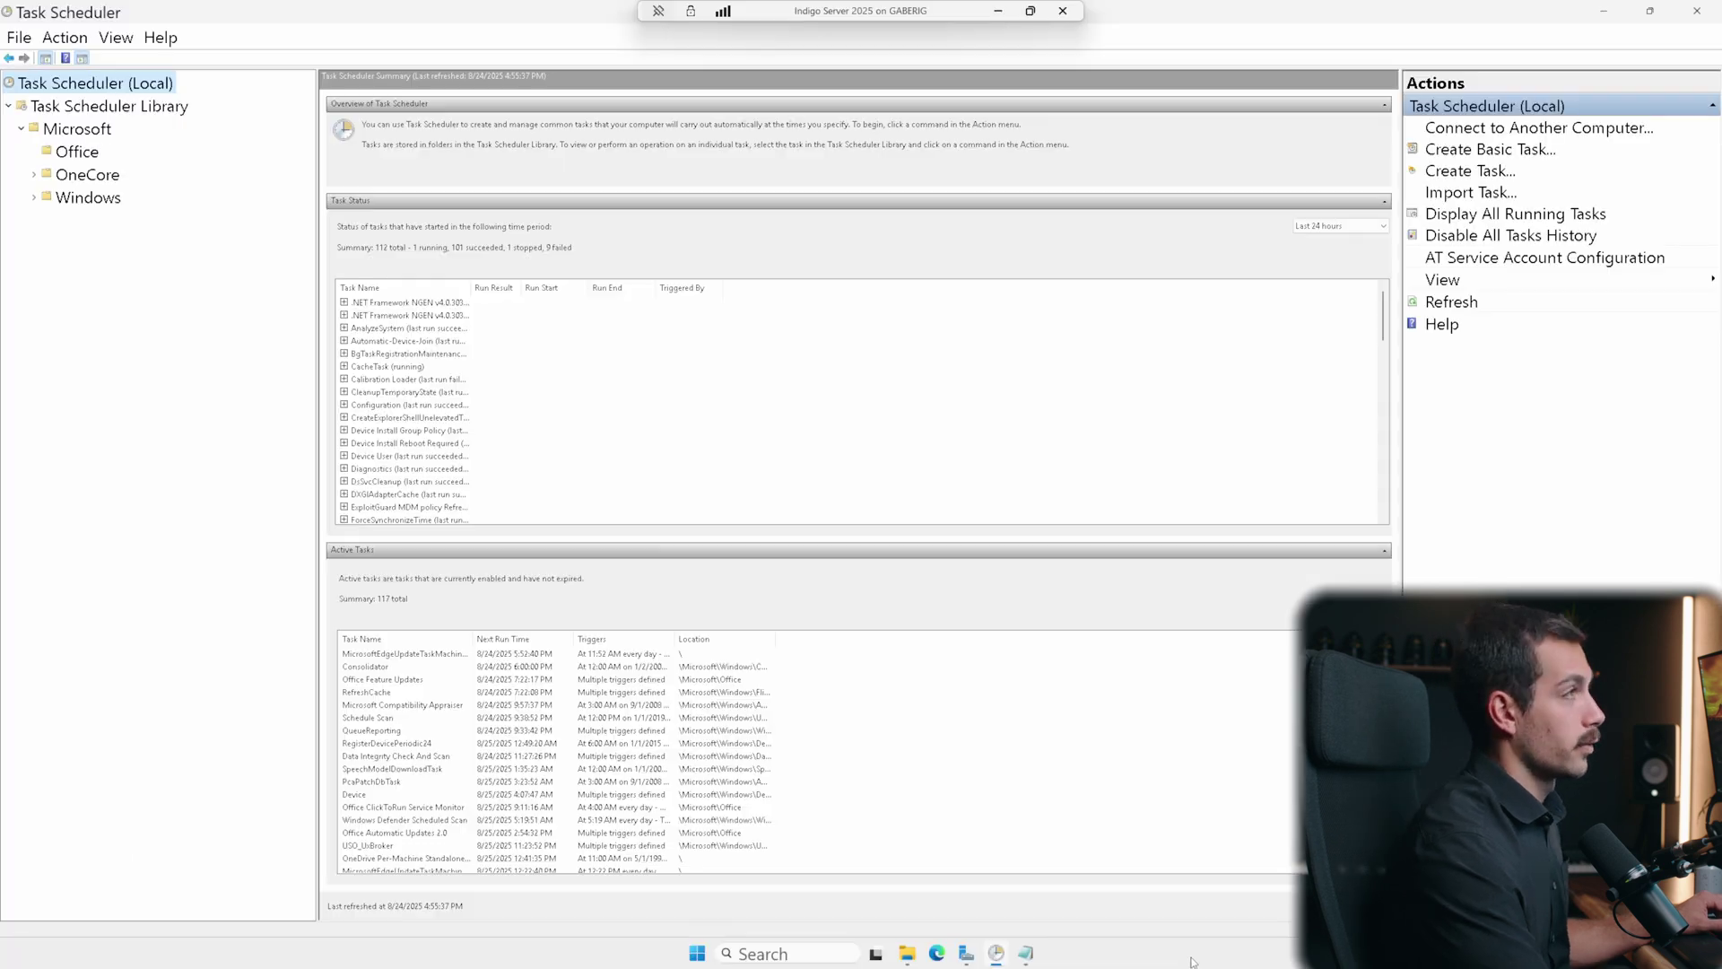
pyautogui.click(917, 960)
pyautogui.scroll(-1, 790, 502)
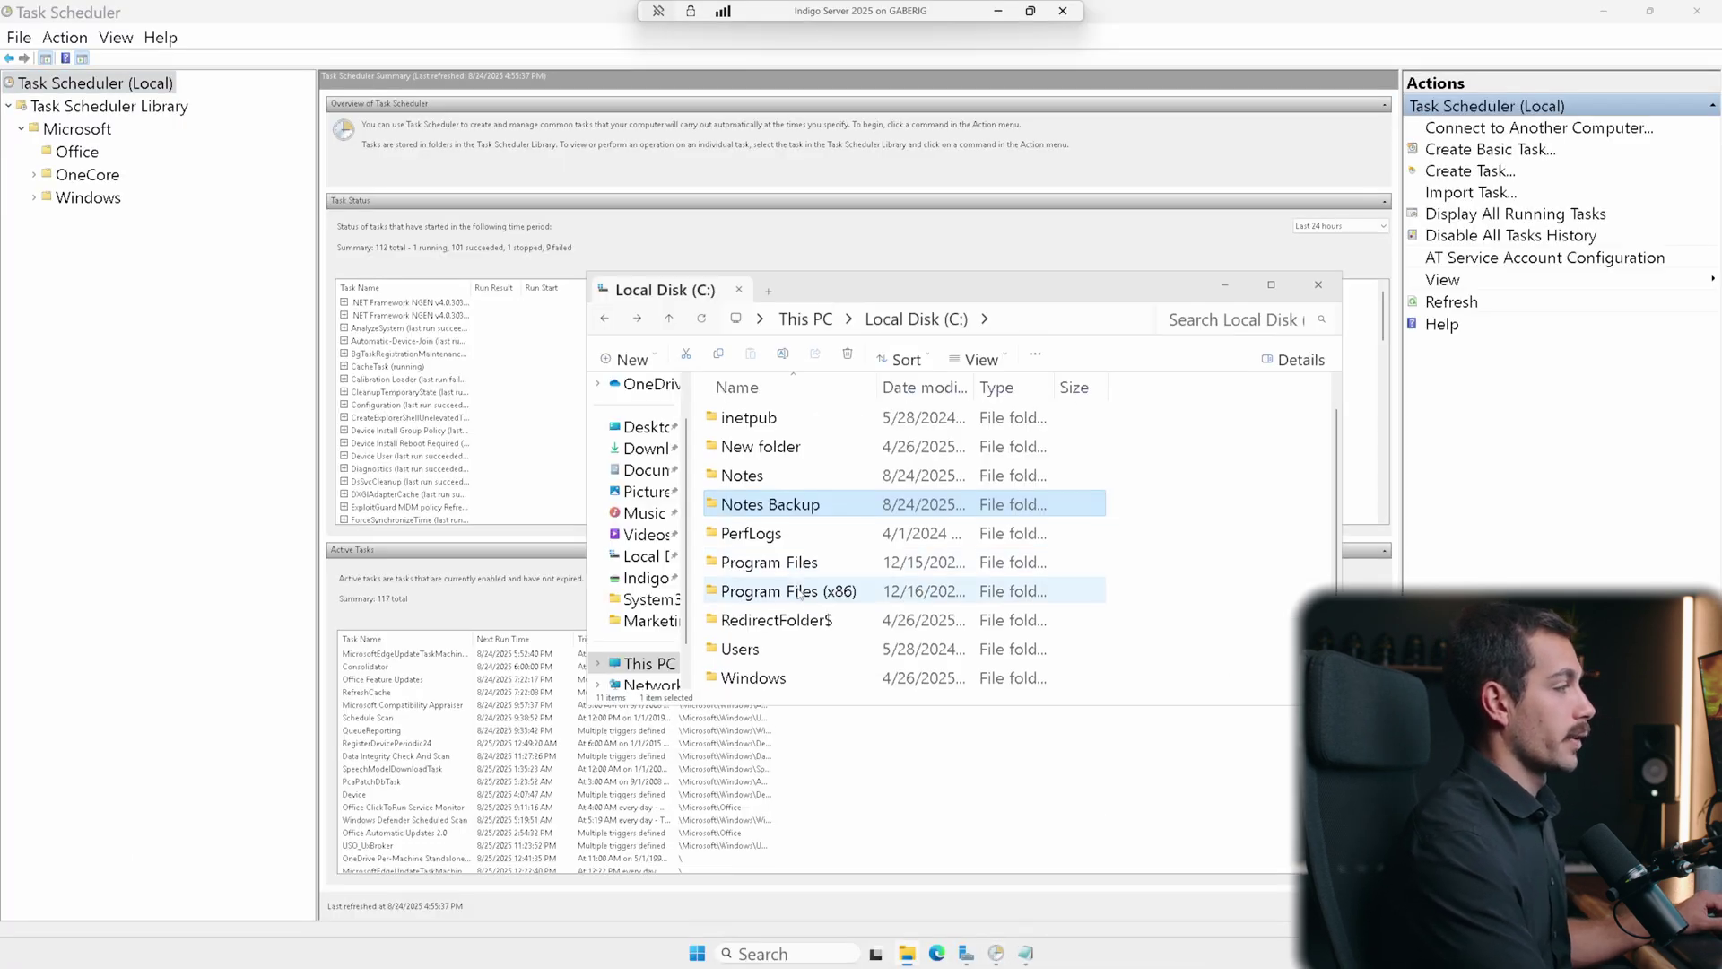
pyautogui.scroll(1, 793, 489)
pyautogui.doubleClick(779, 504)
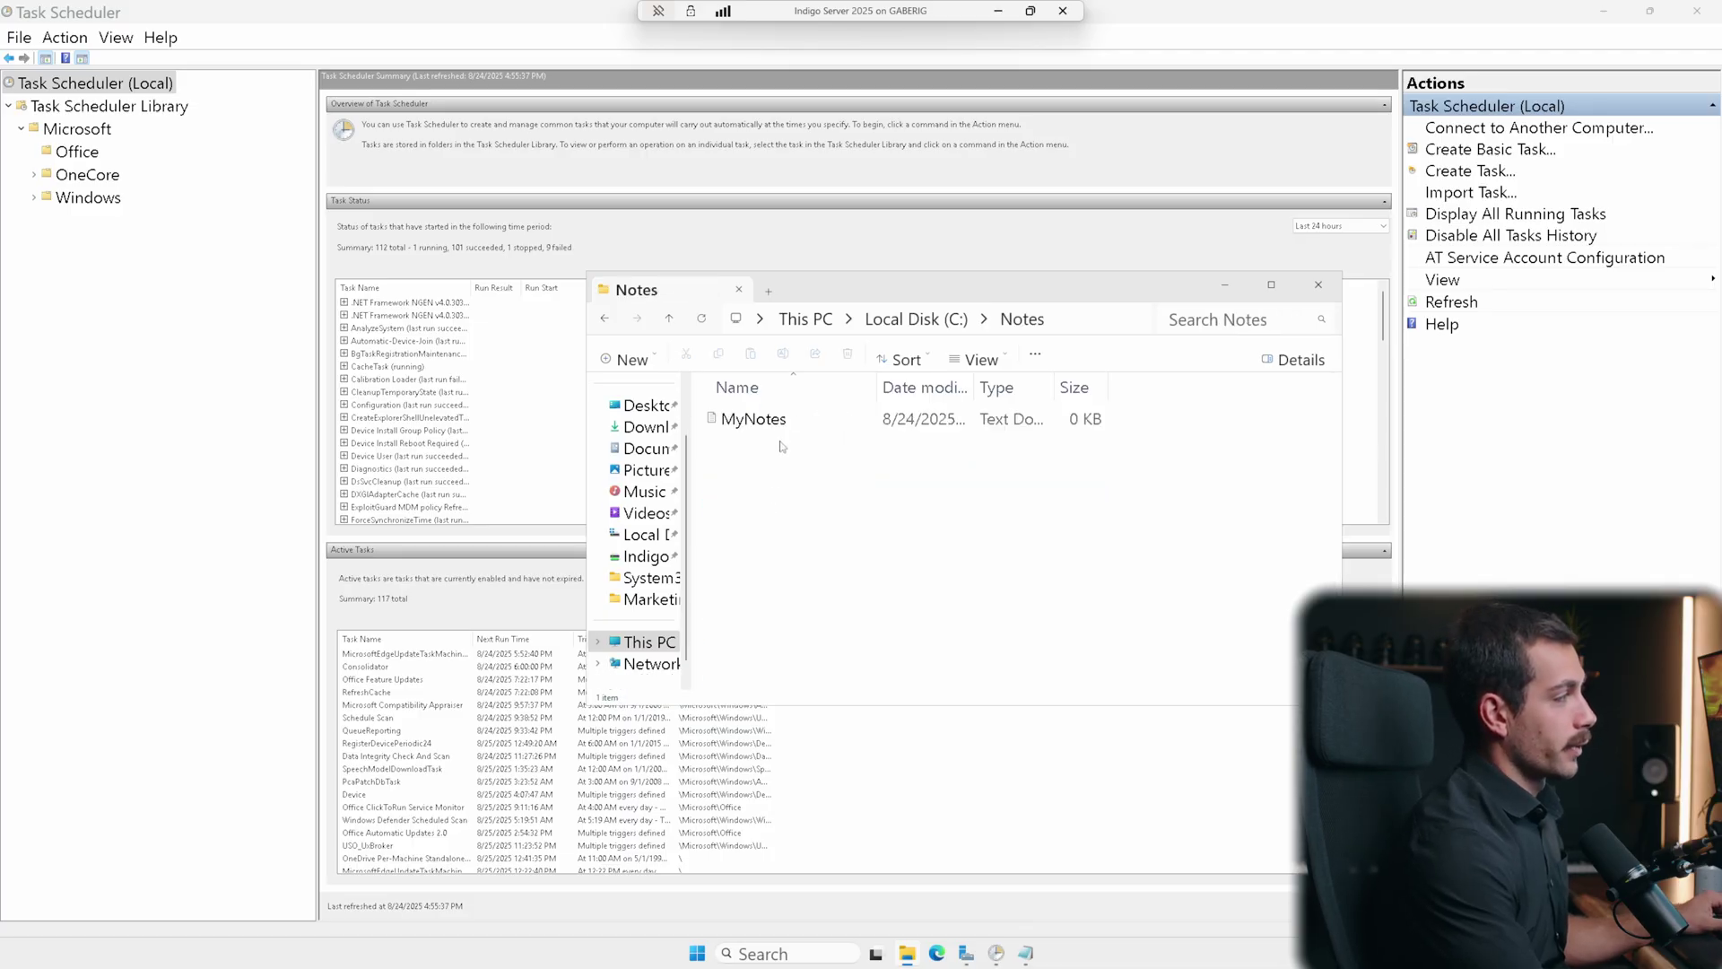
pyautogui.click(794, 419)
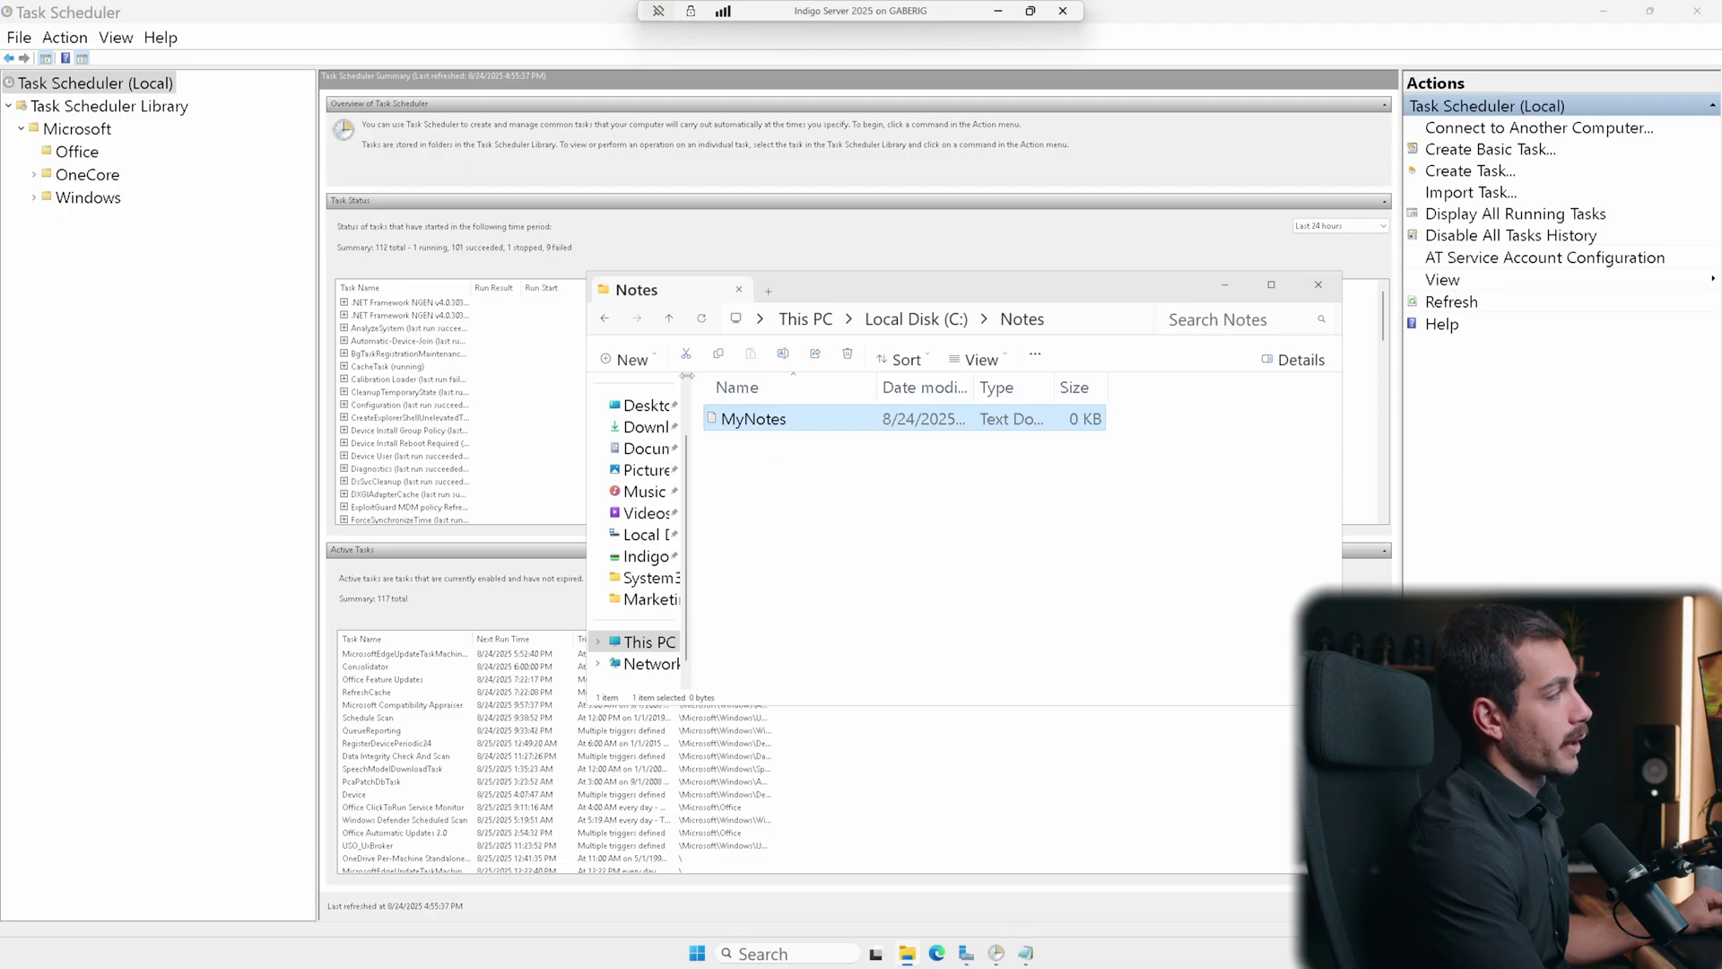
pyautogui.click(606, 320)
pyautogui.doubleClick(771, 532)
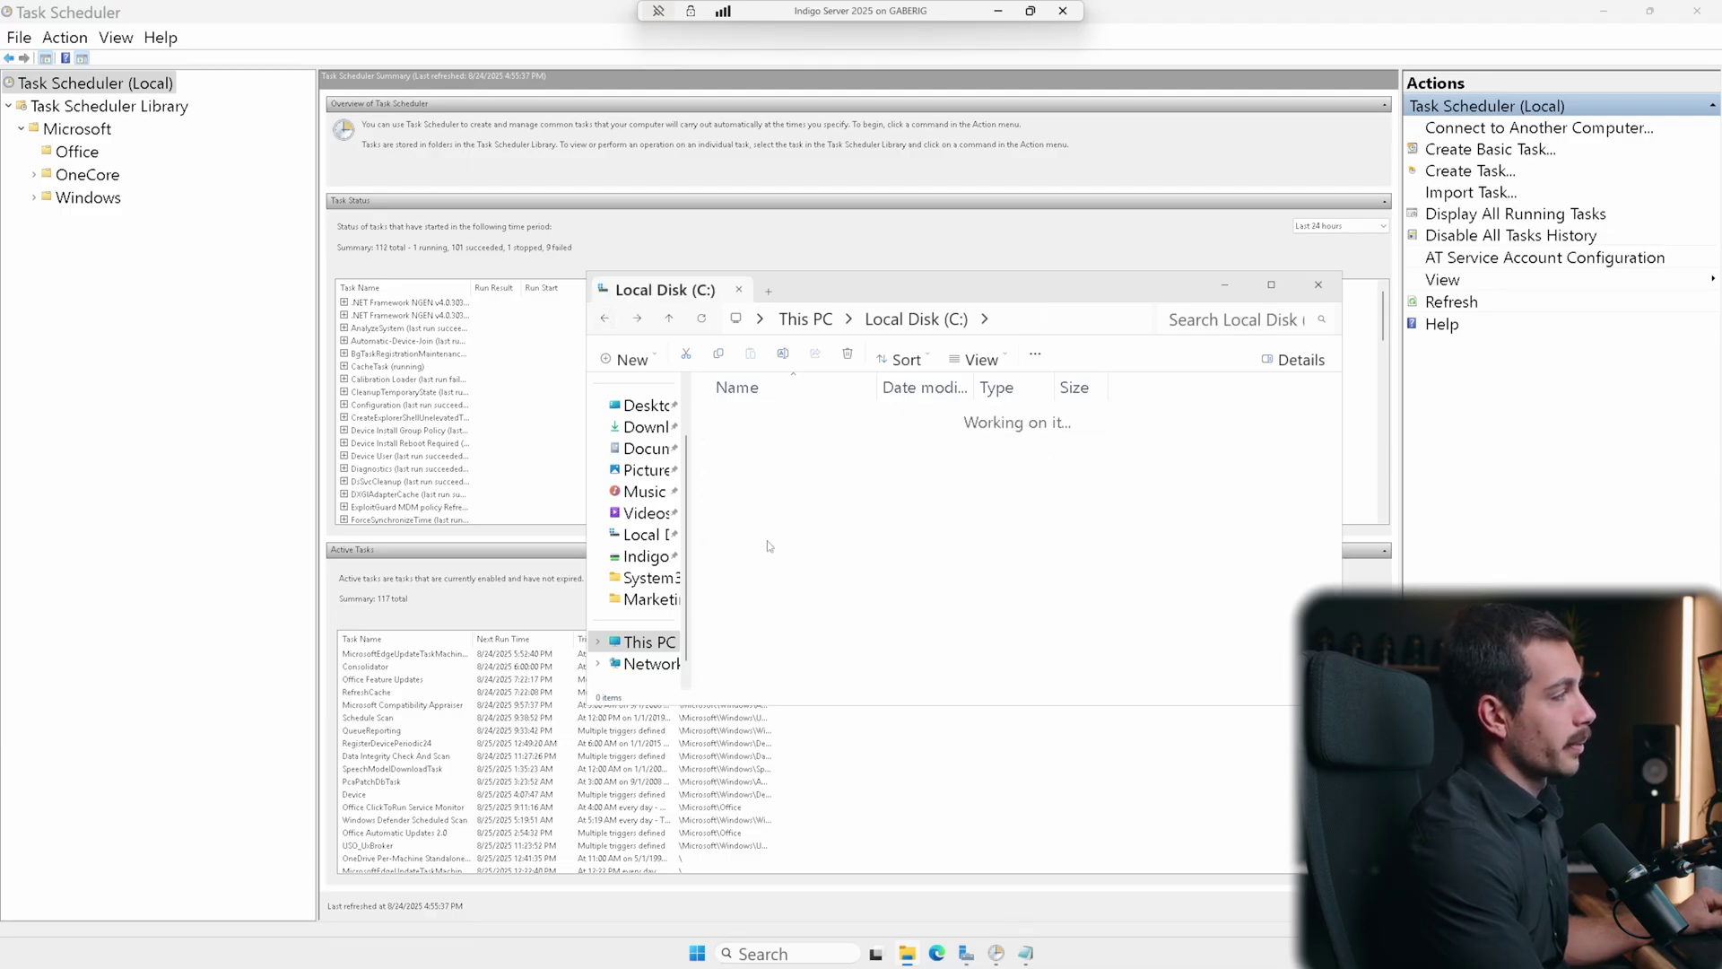
pyautogui.hotkey('alt', 'F4')
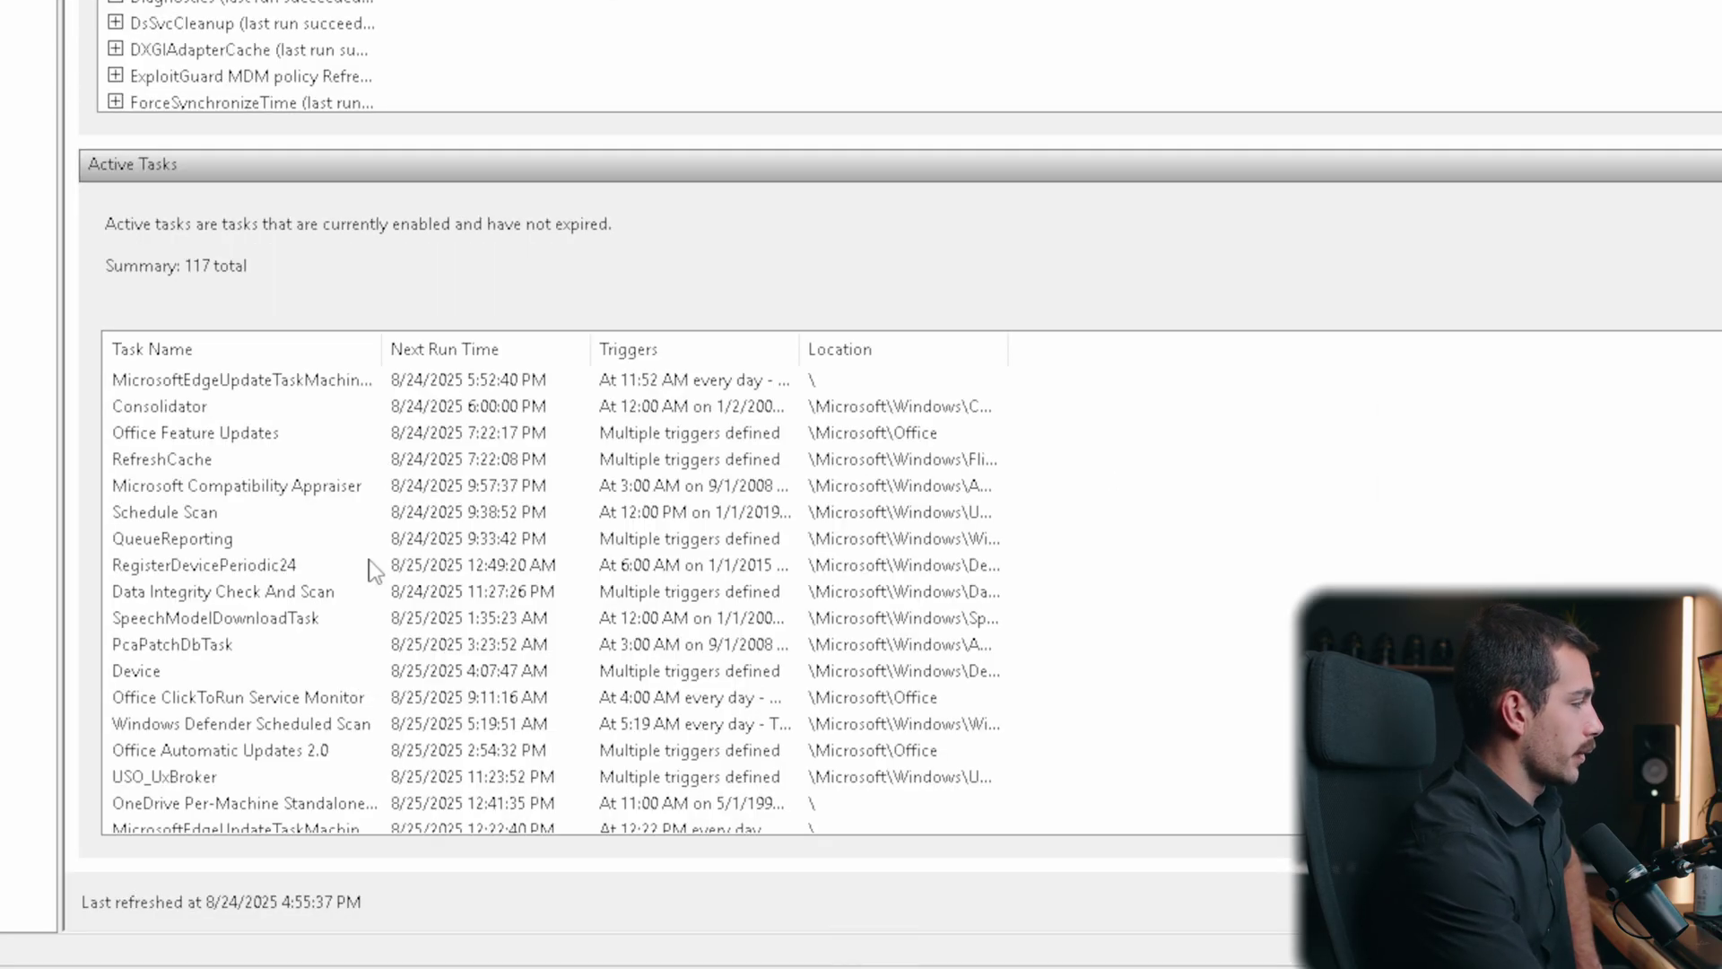
# Step: Locate Notes Backup under Active Tasks and open its Properties dialog
pyautogui.scroll(-6, 465, 741)
pyautogui.scroll(-20, 370, 551)
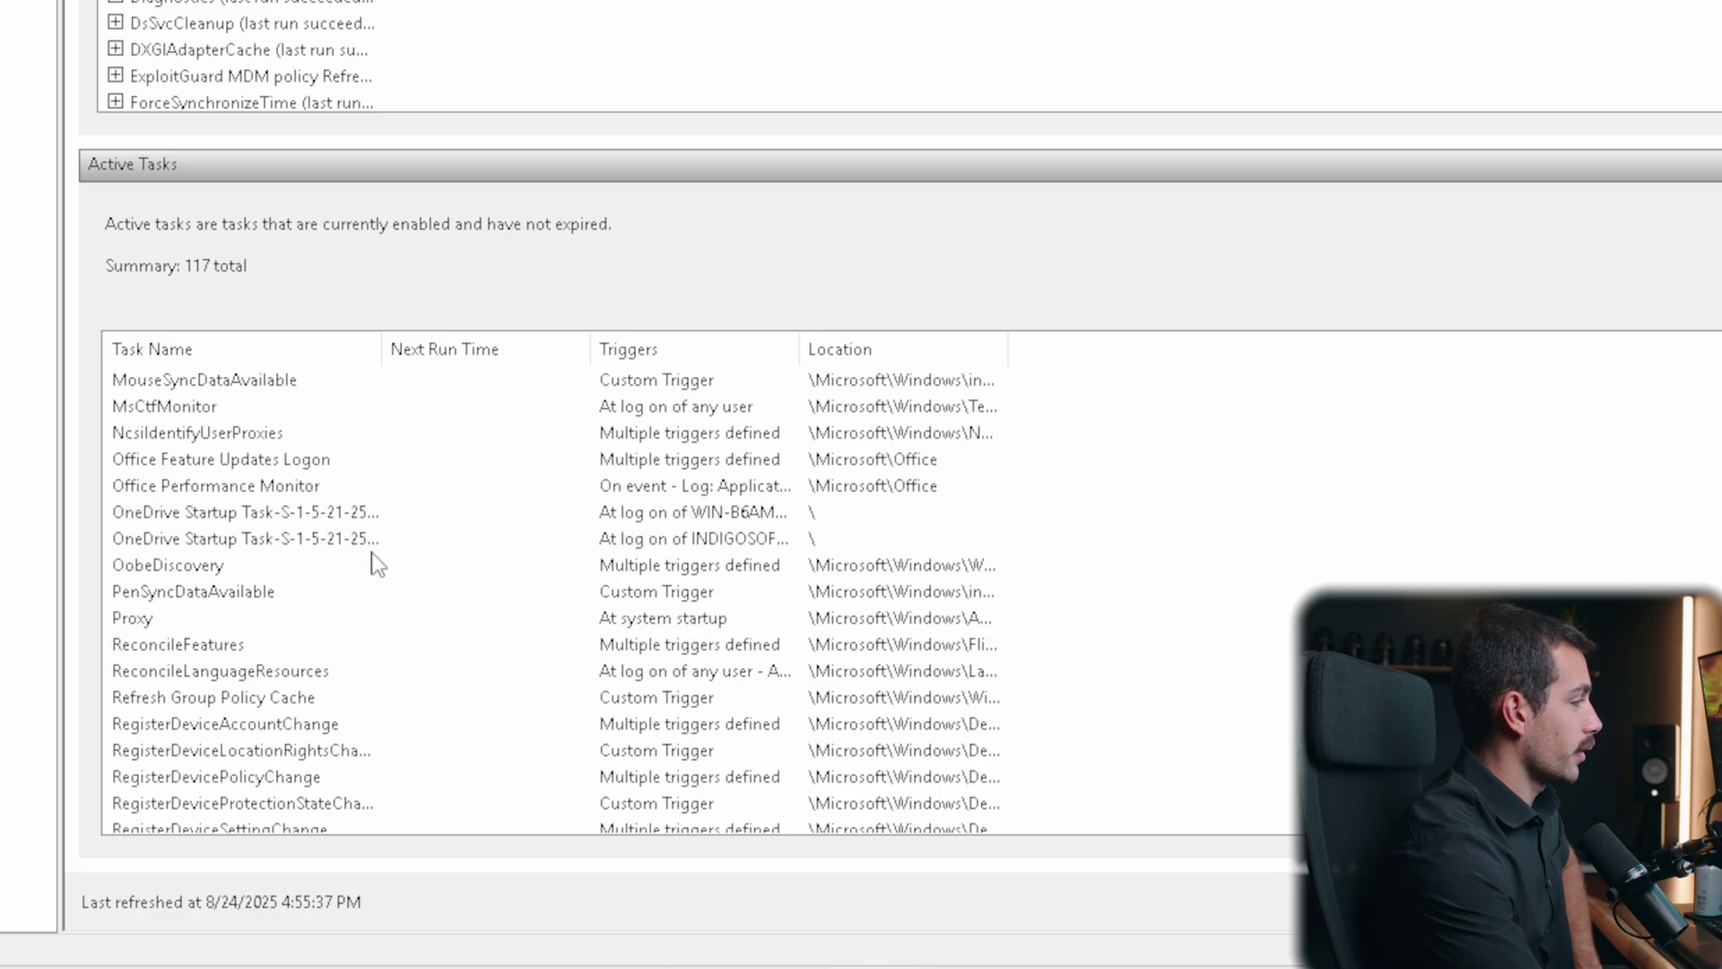
pyautogui.scroll(20, 370, 556)
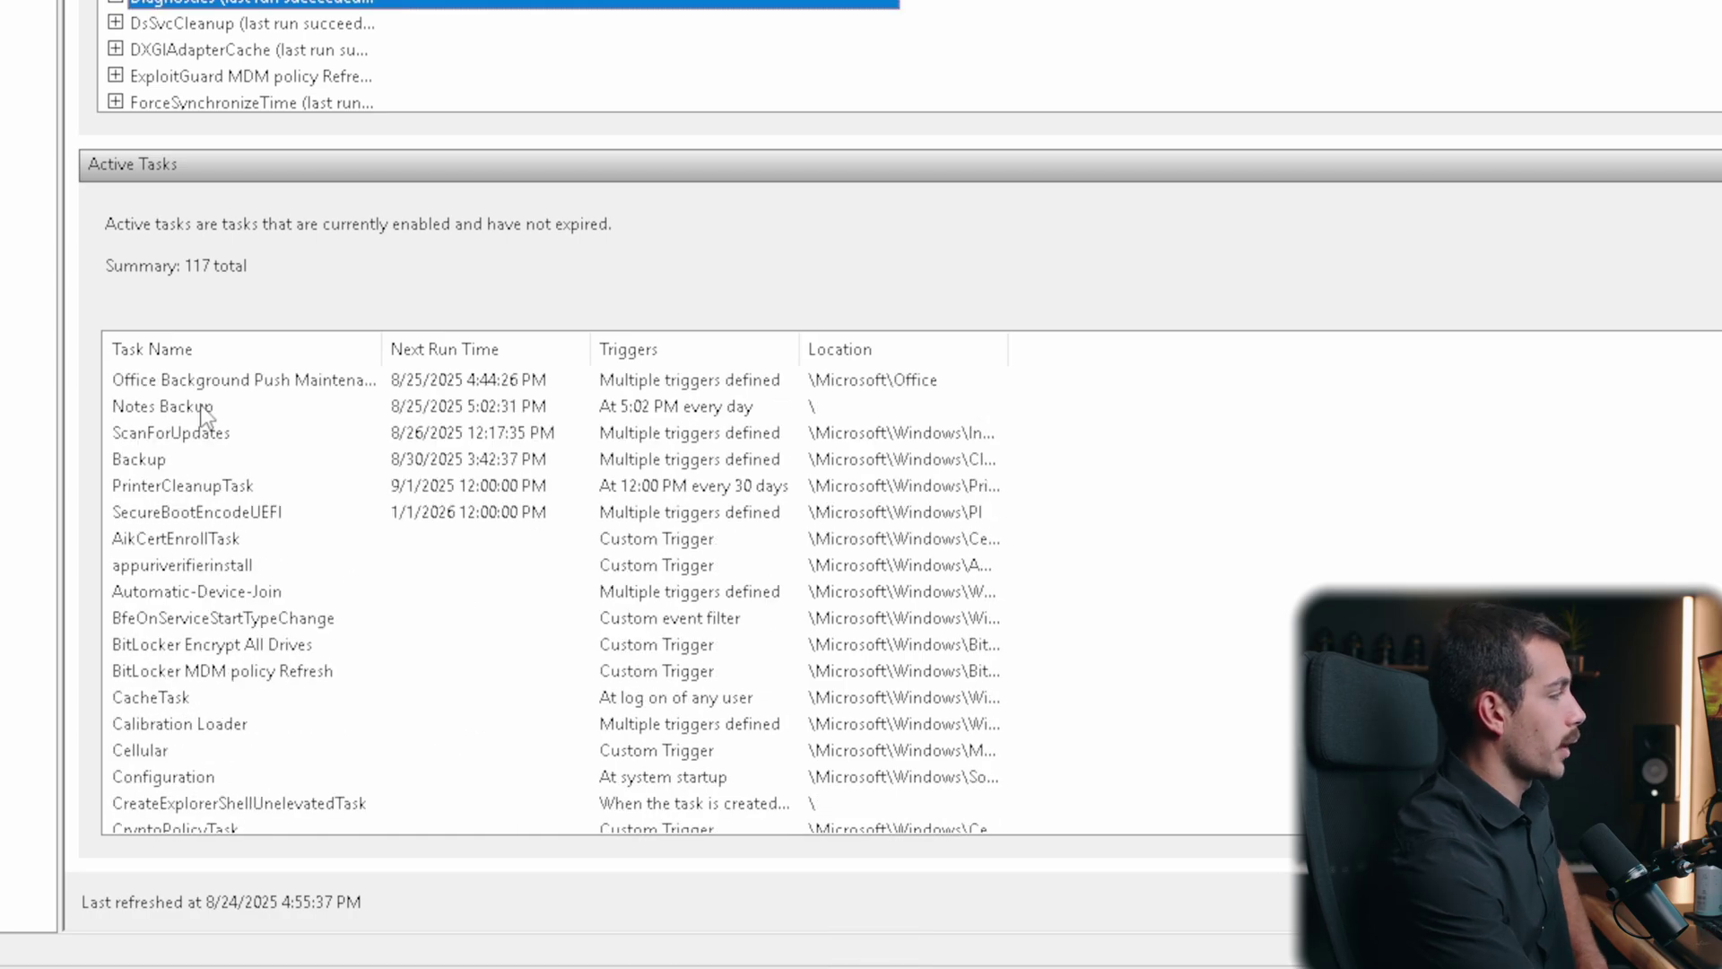
pyautogui.click(303, 408)
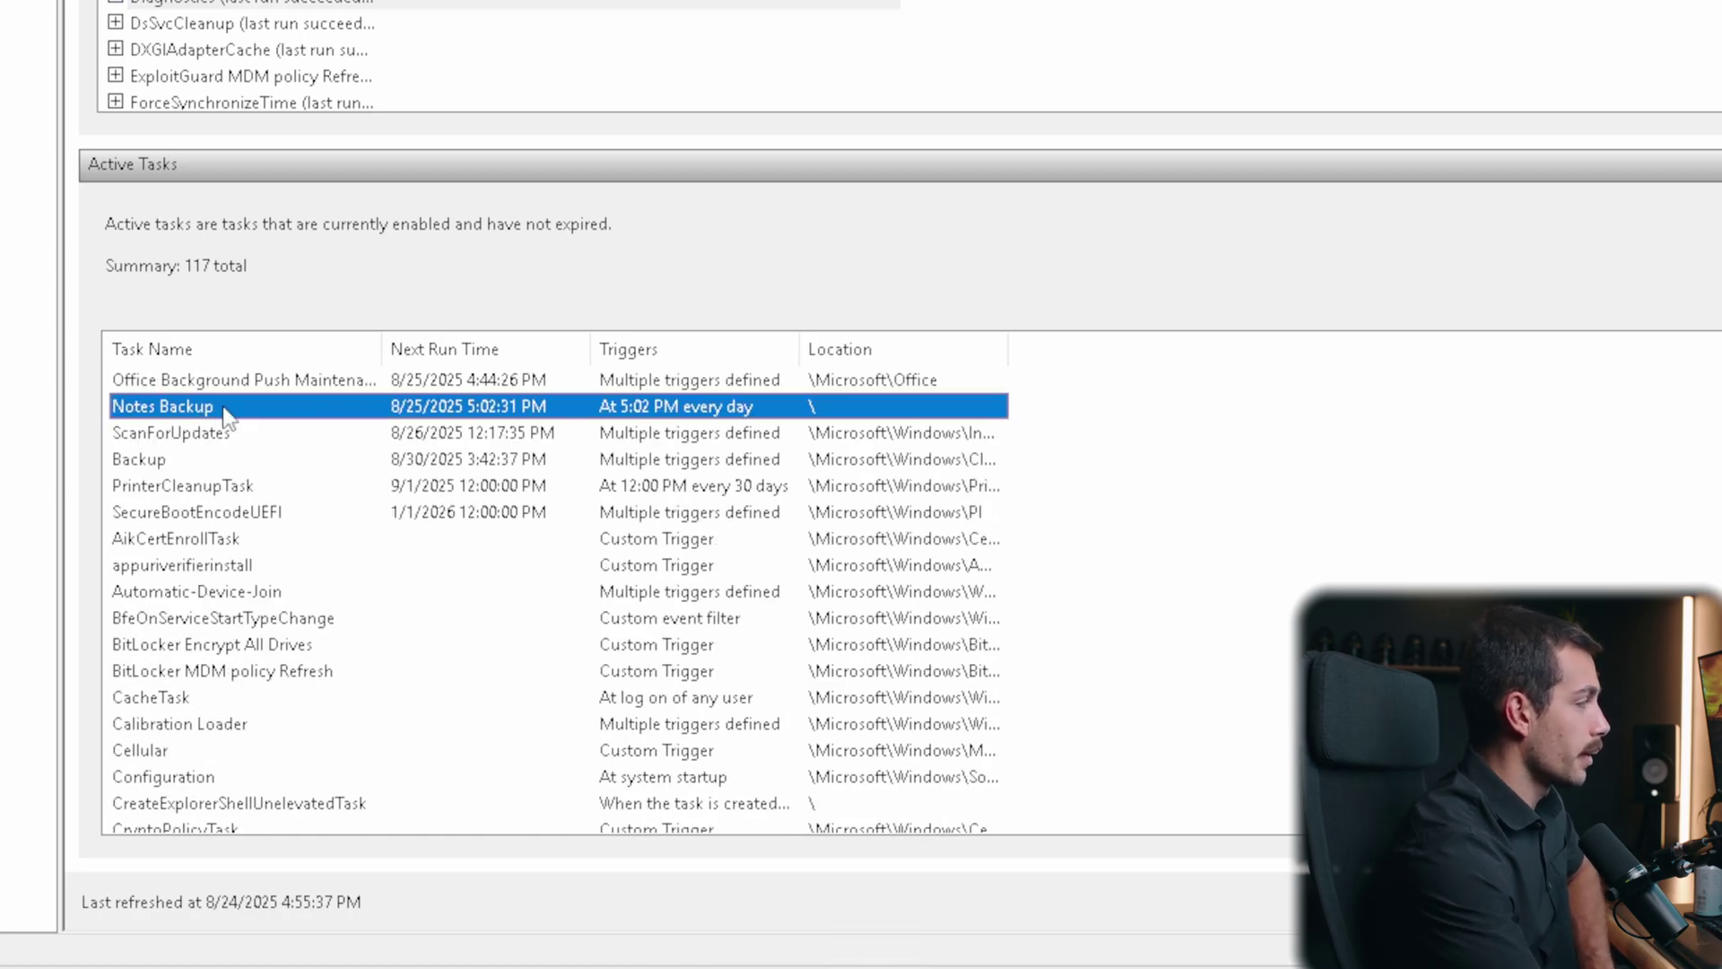
pyautogui.doubleClick(184, 409)
pyautogui.rightClick(179, 307)
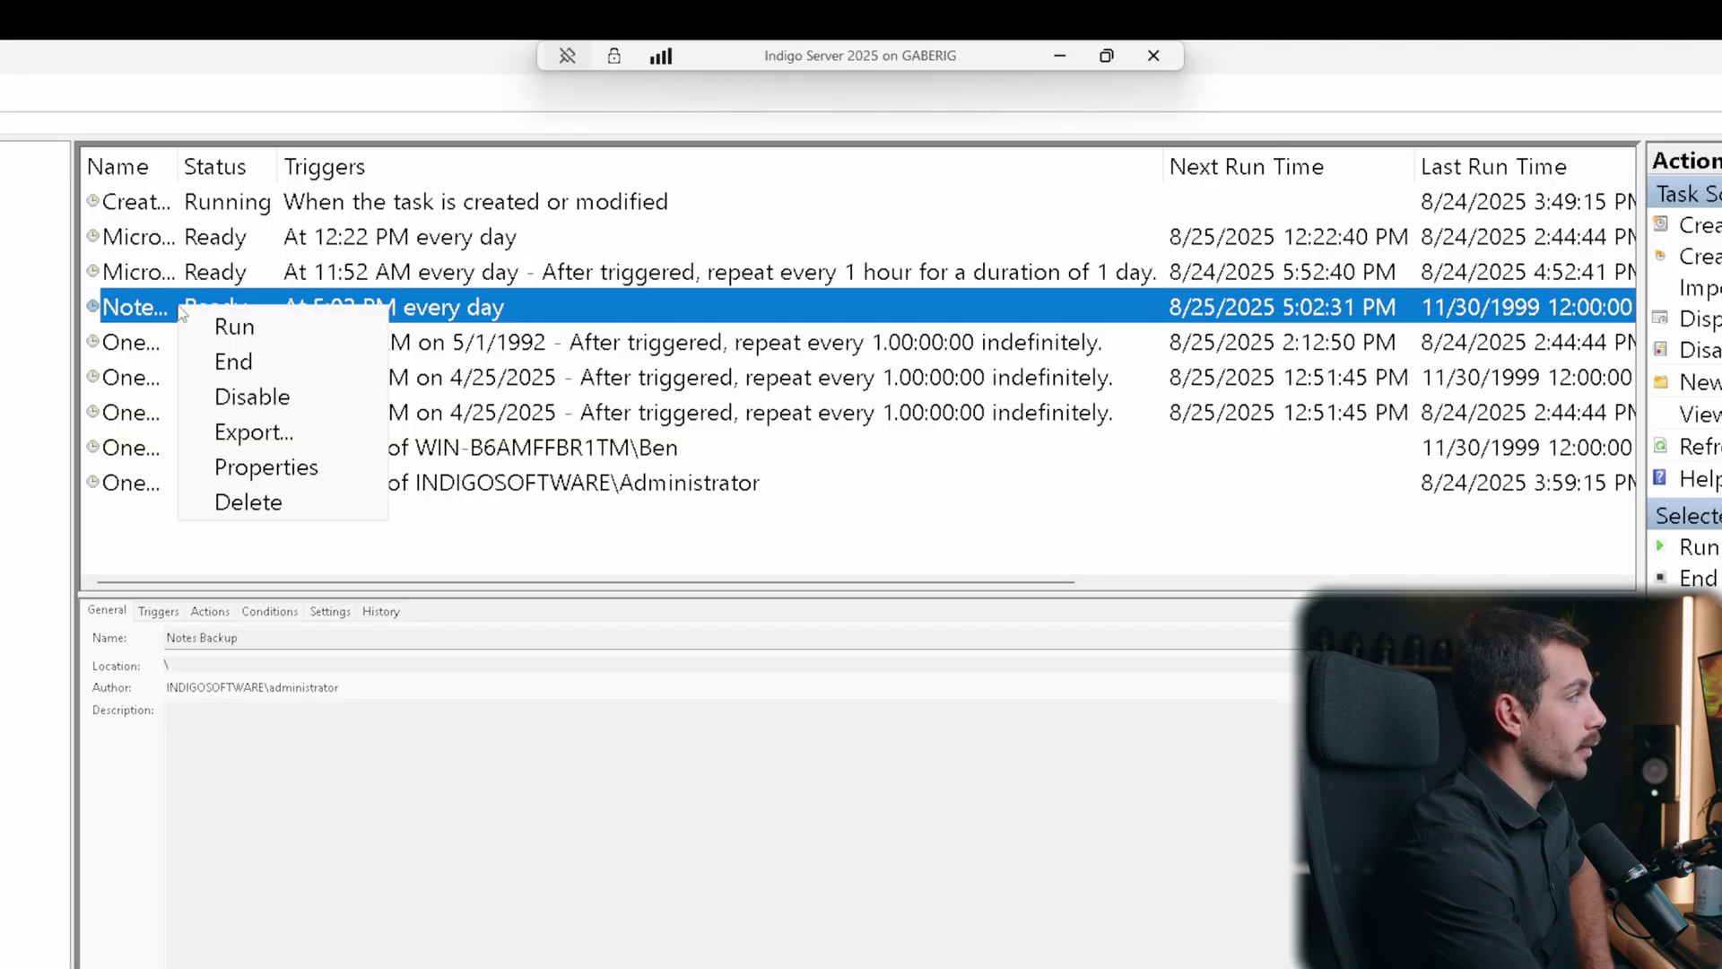
pyautogui.click(302, 476)
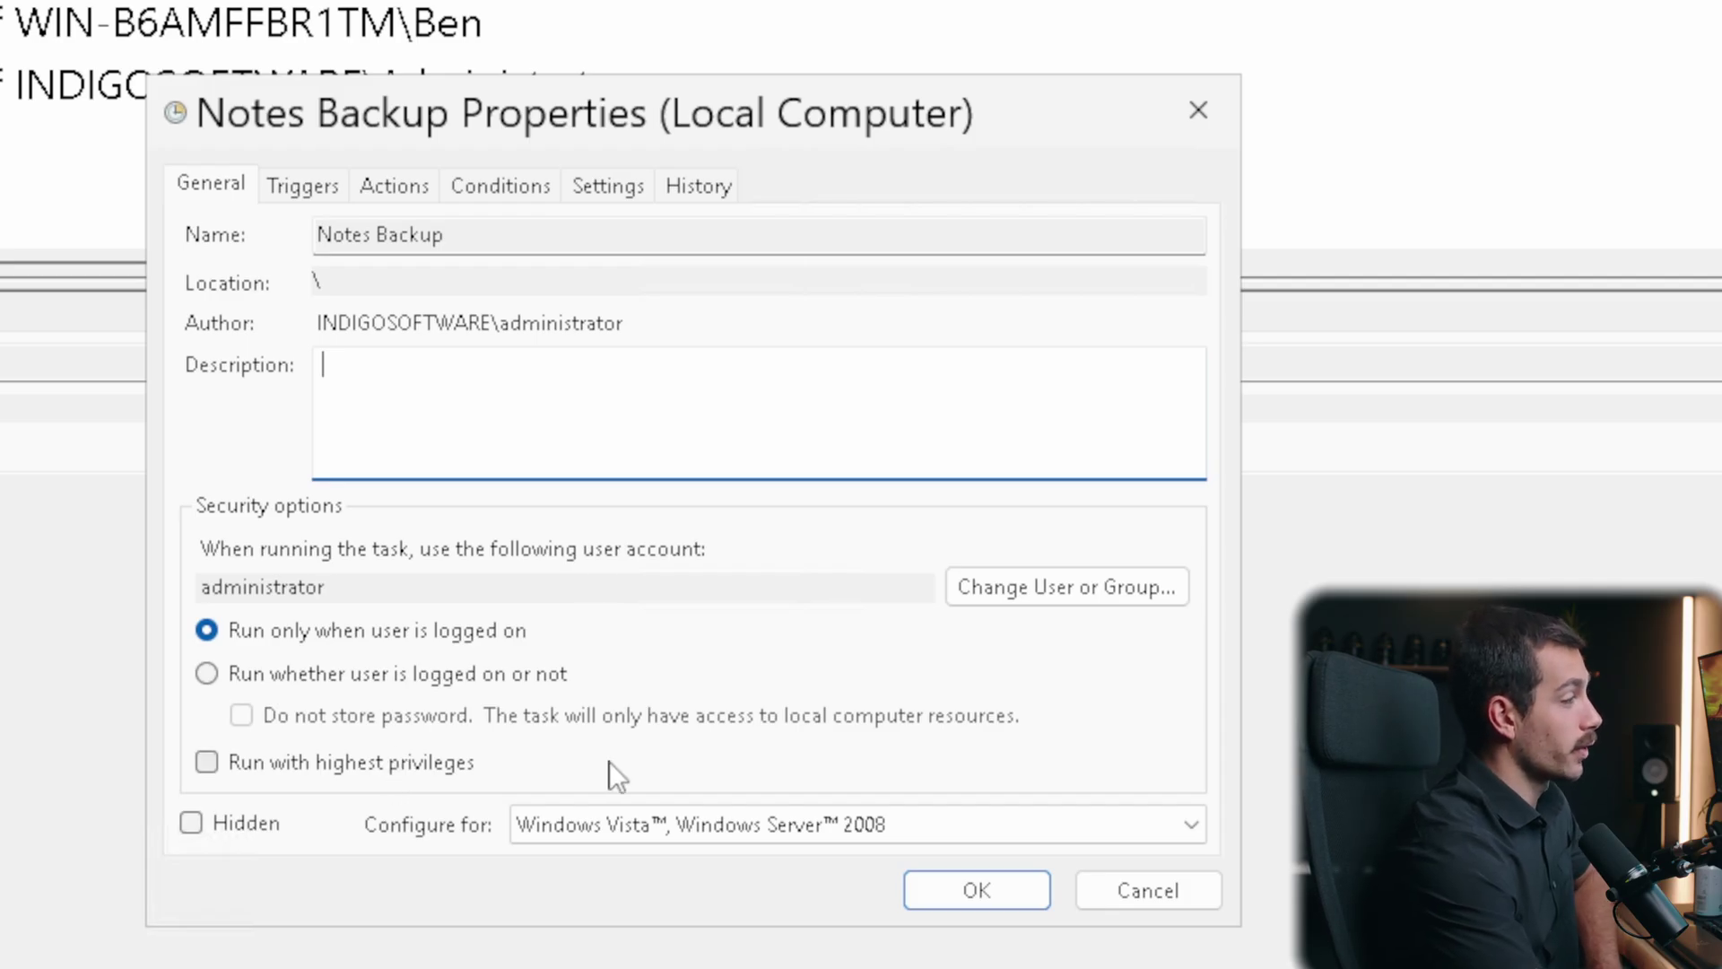
# Step: Check the Configure for Windows versions, then review Conditions and Settings, including on-demand running and the 3-day limit
pyautogui.click(630, 821)
pyautogui.click(629, 822)
pyautogui.click(630, 822)
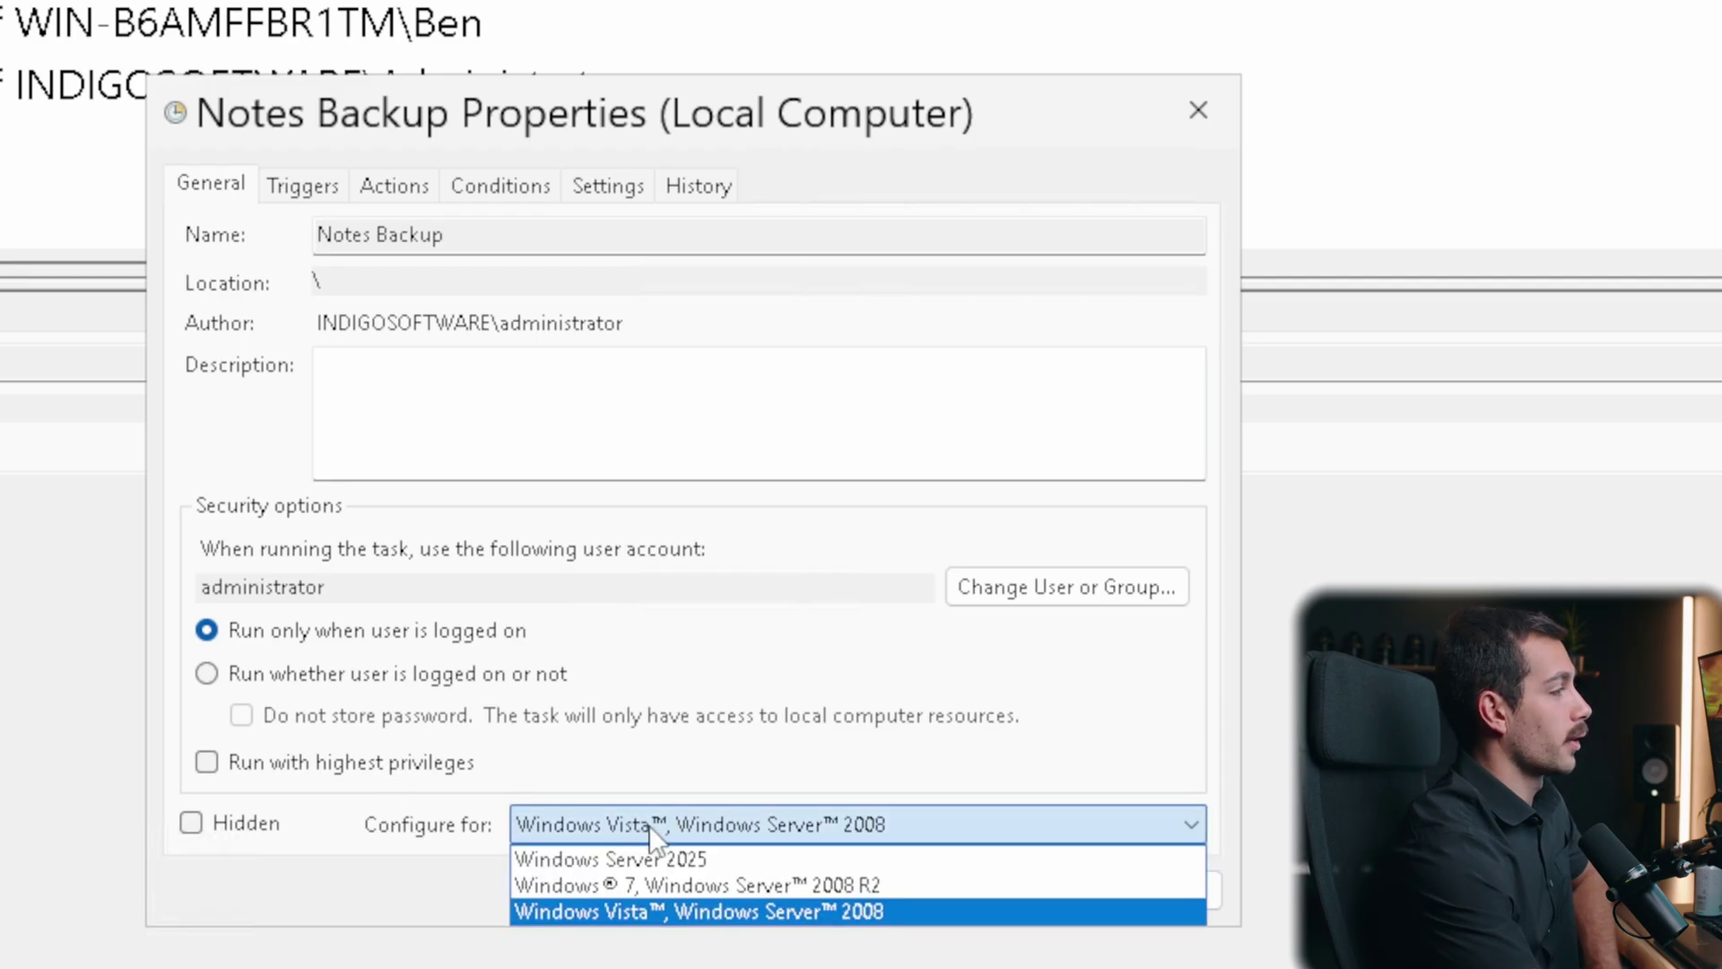
pyautogui.click(654, 826)
pyautogui.click(664, 826)
pyautogui.click(501, 184)
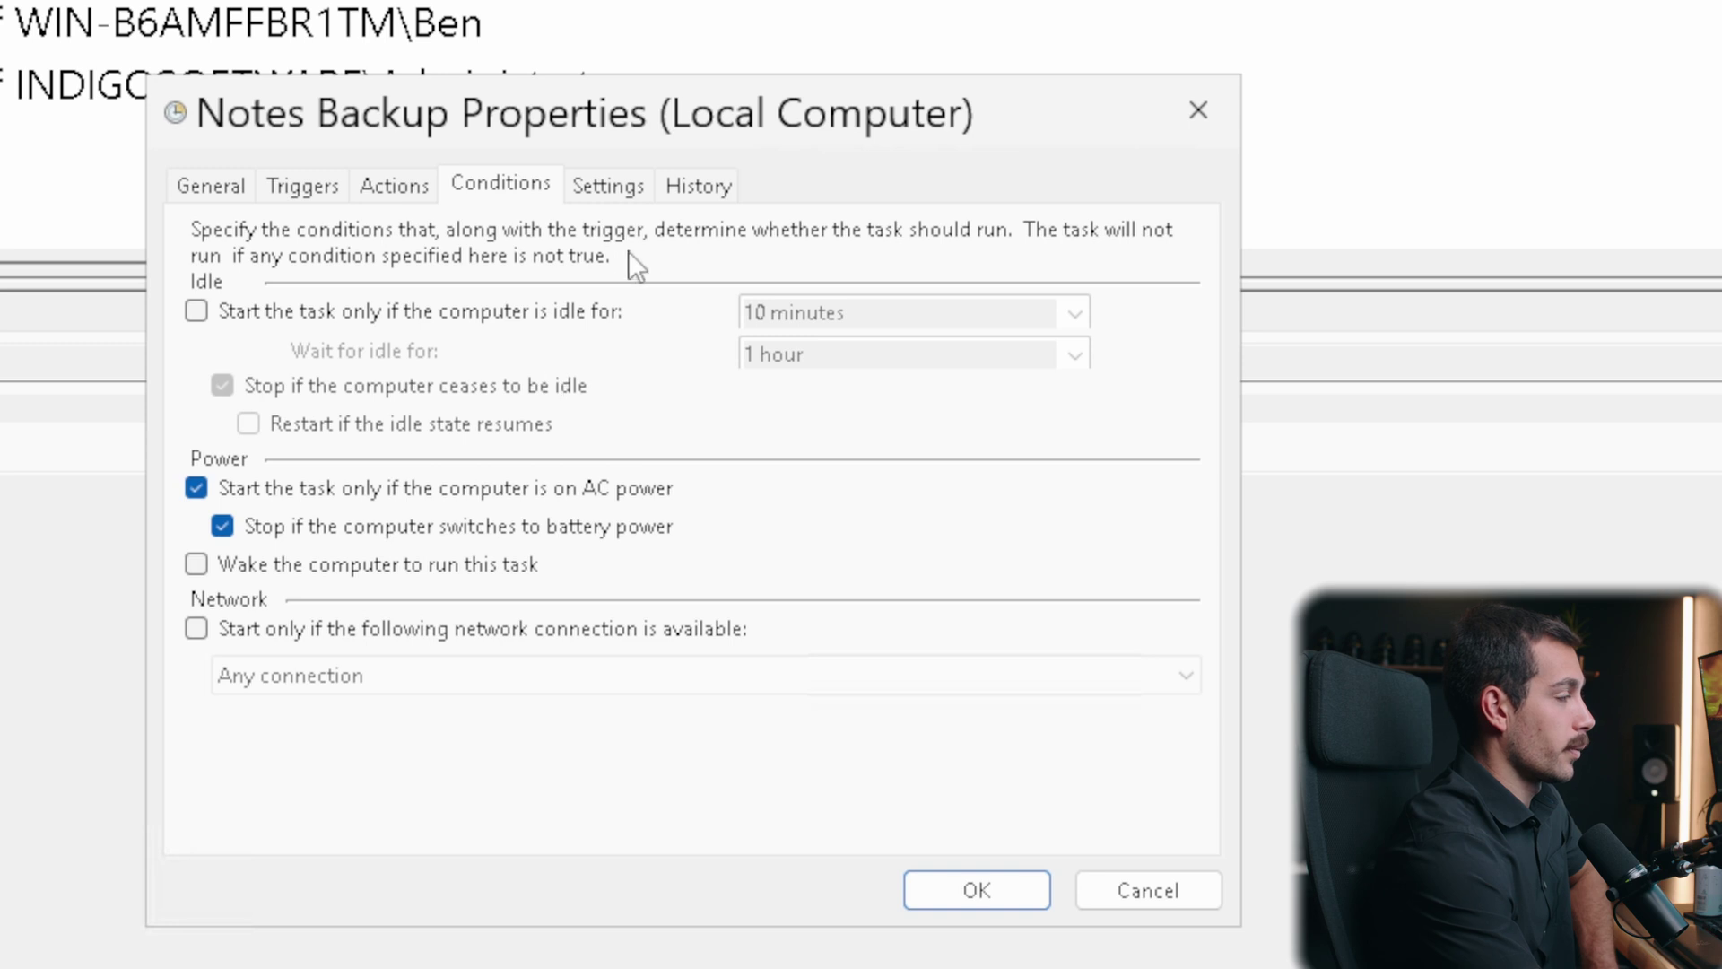
pyautogui.click(607, 186)
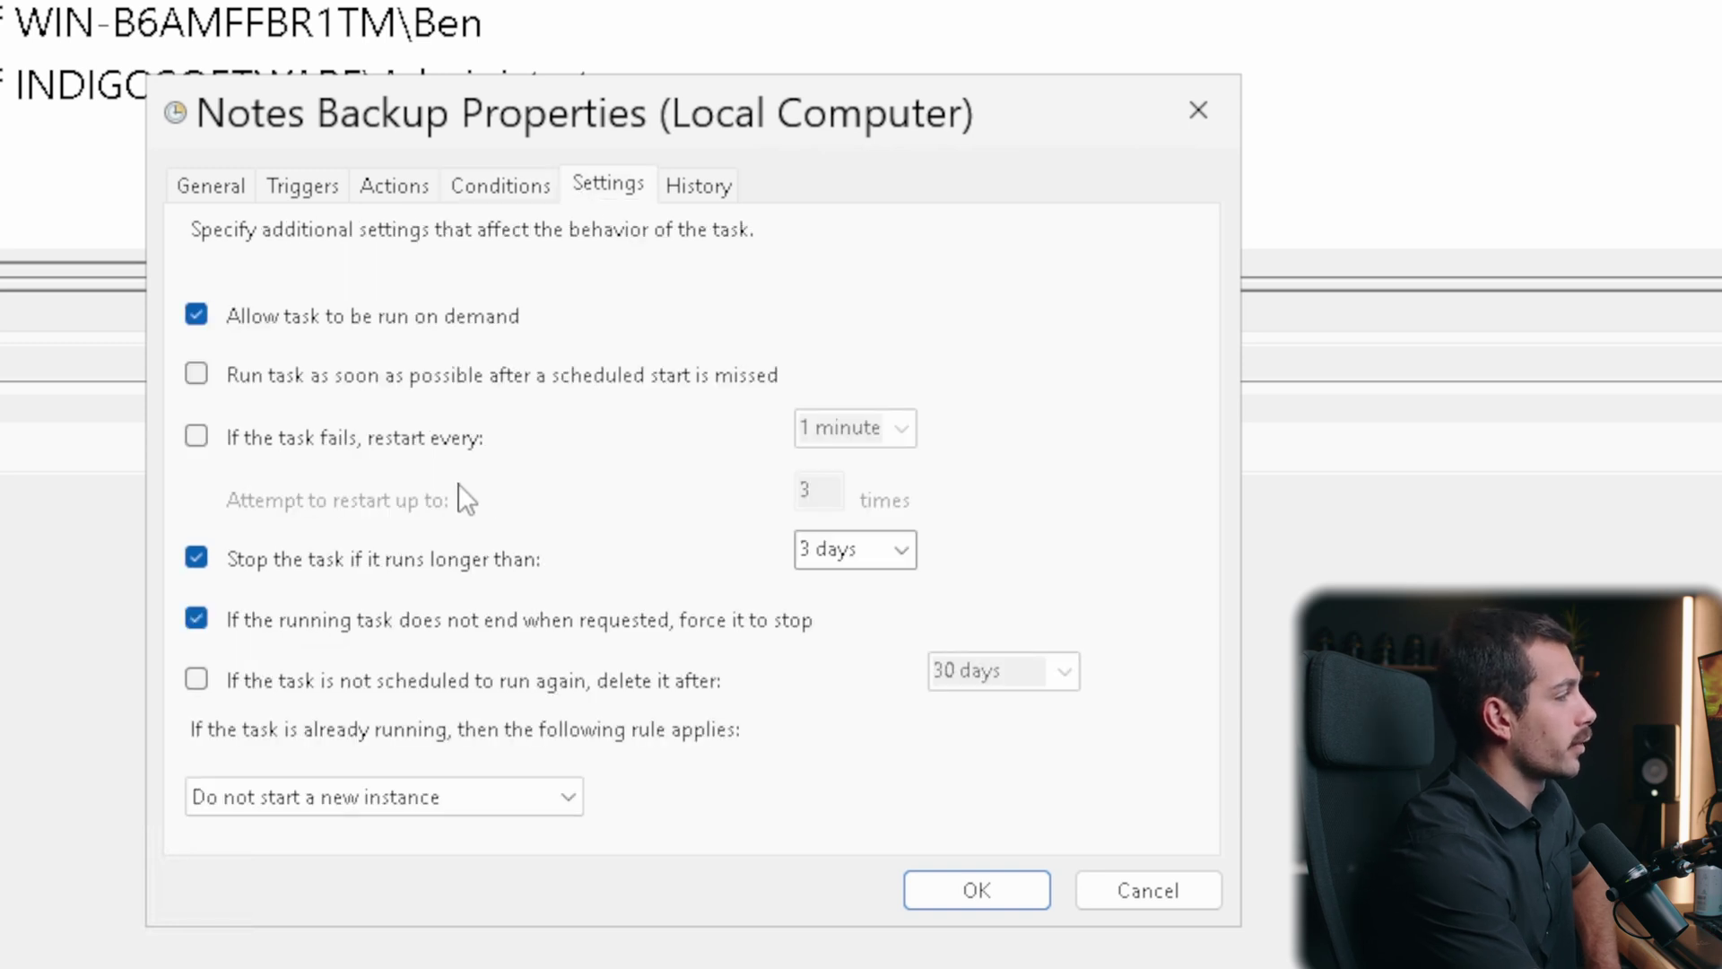